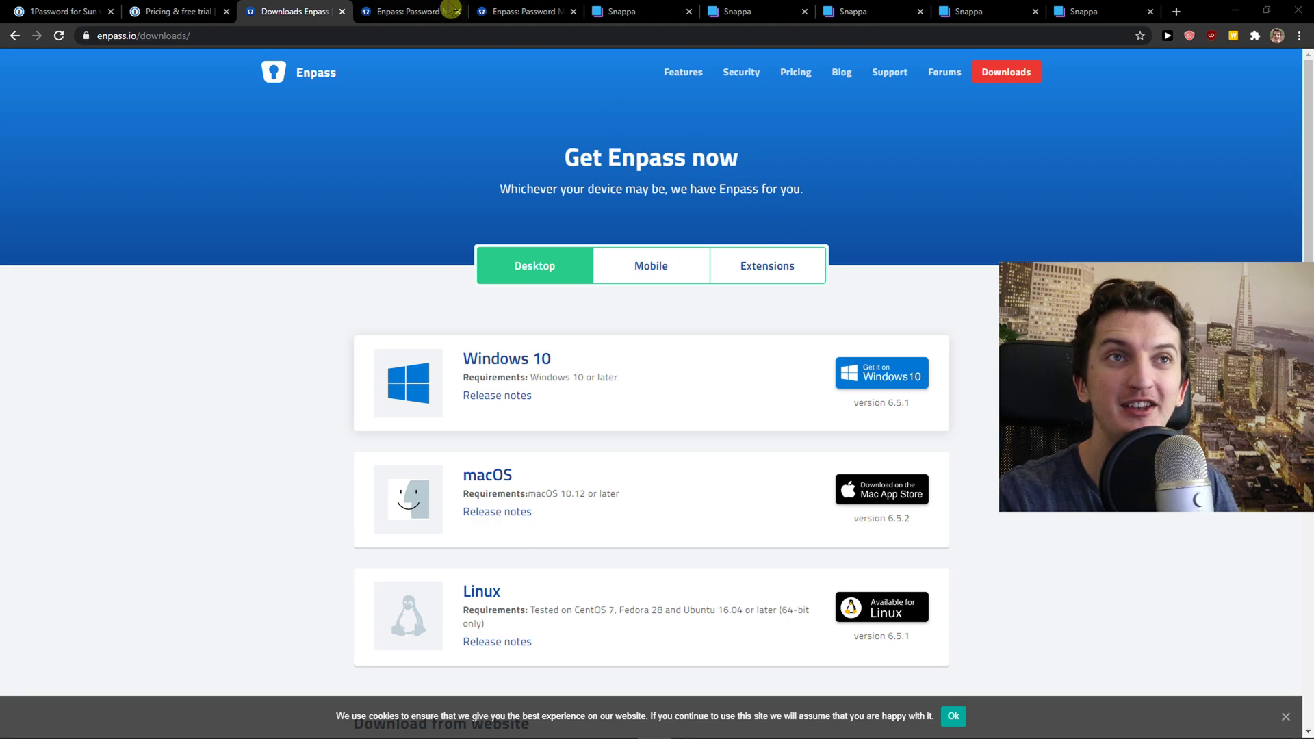
# - Compare the Enpass homepage with 1Password pricing, moving the 1Password tab later and ending on Enpass
pyautogui.click(409, 12)
pyautogui.click(176, 11)
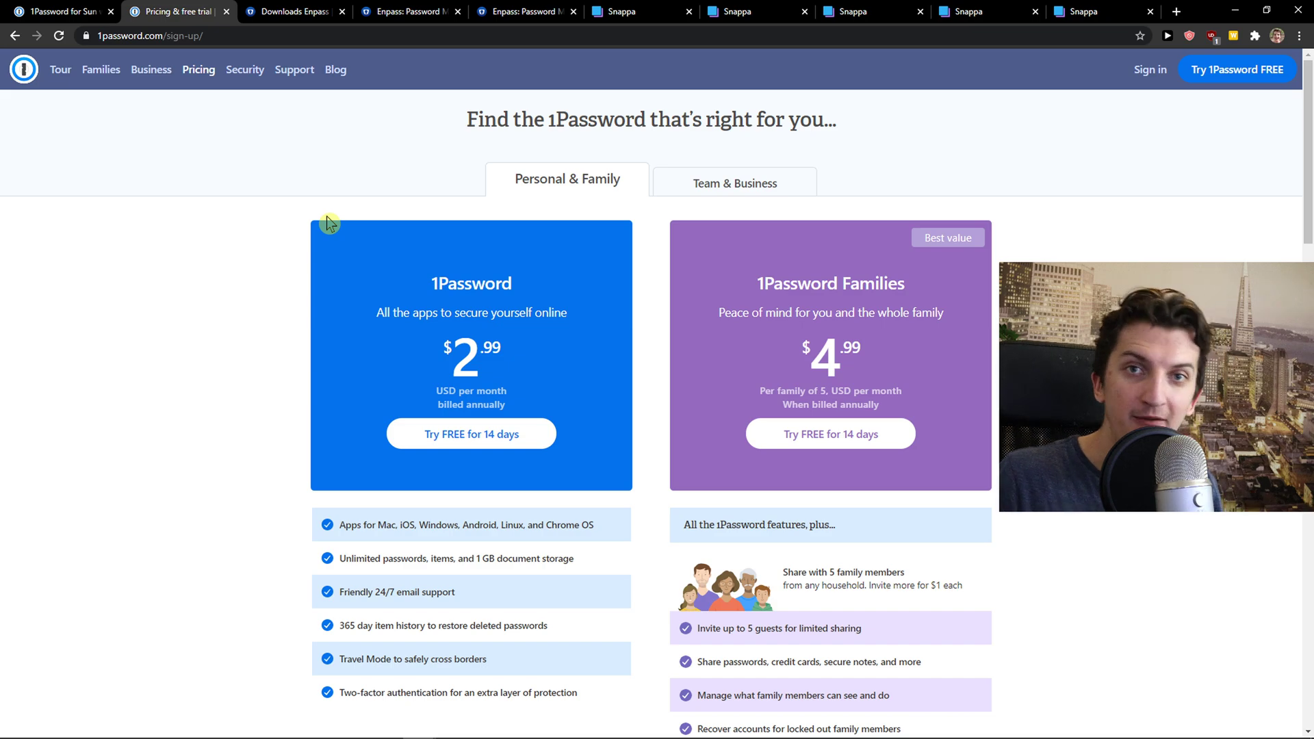
pyautogui.click(410, 11)
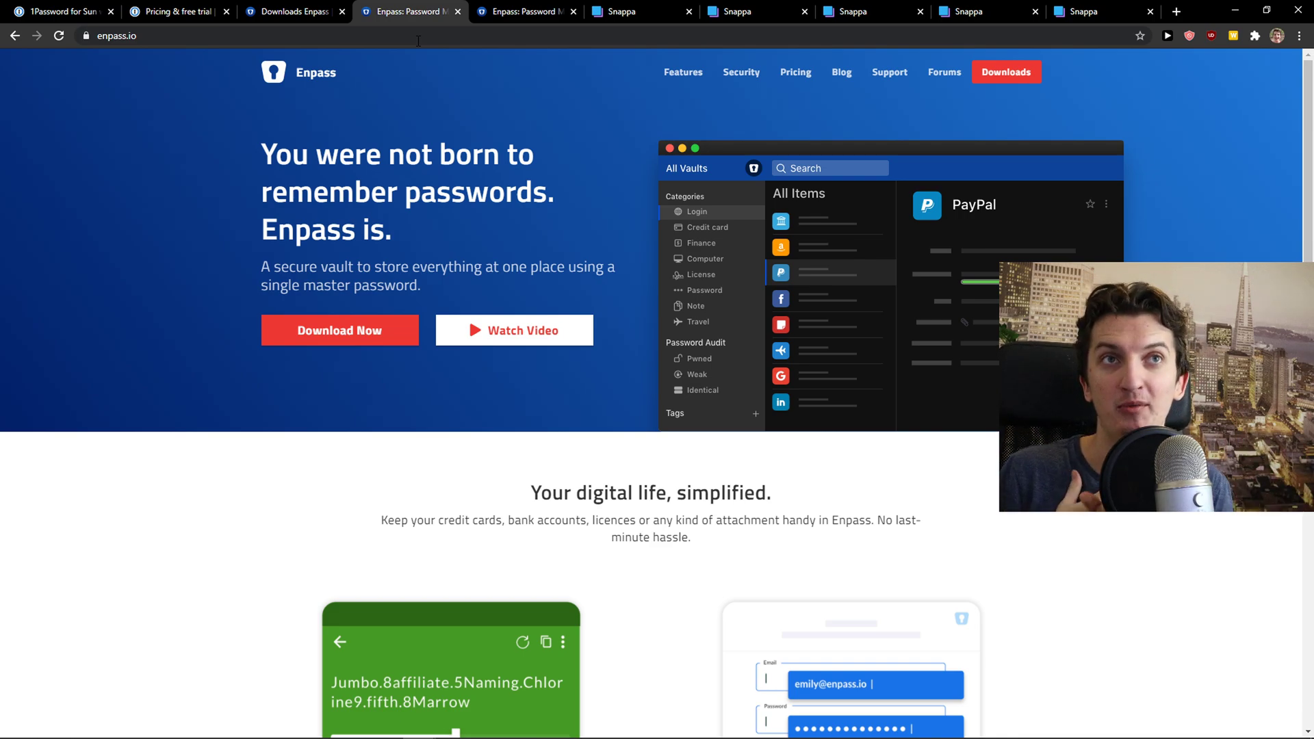
pyautogui.moveTo(179, 11); pyautogui.dragTo(389, 11)
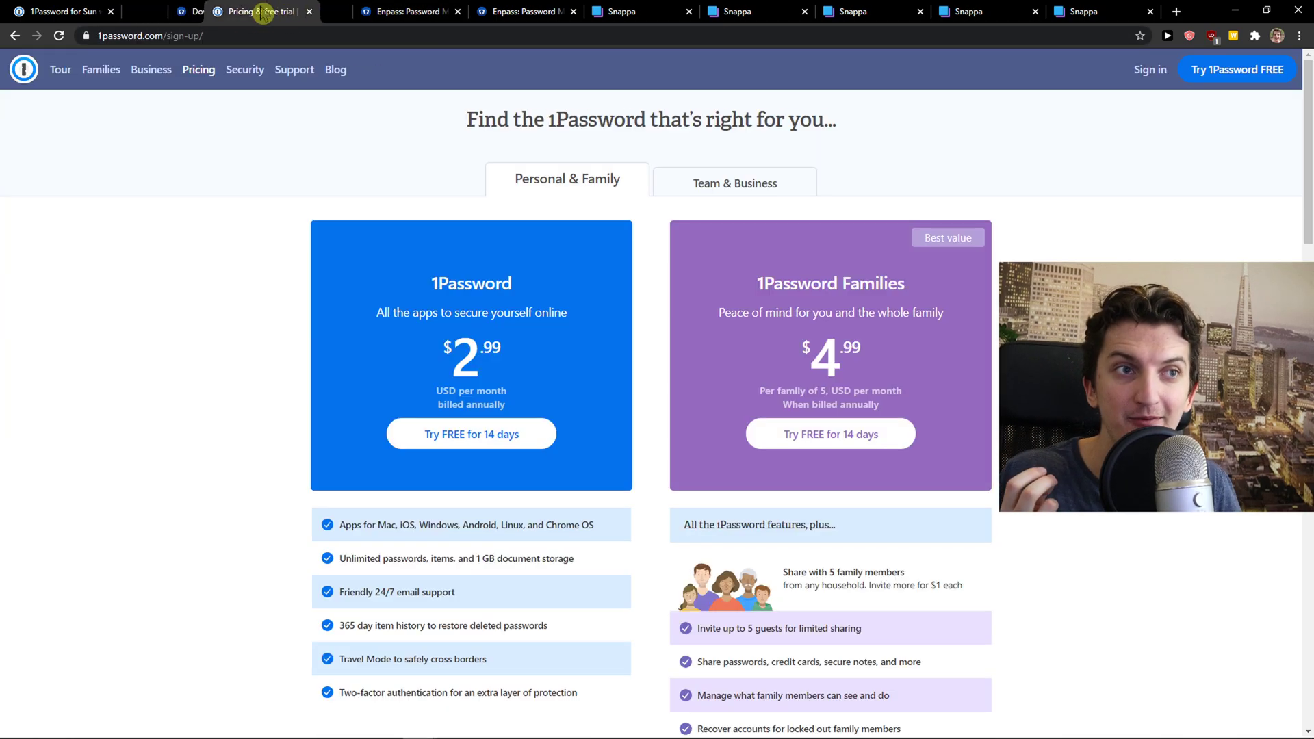
pyautogui.click(524, 12)
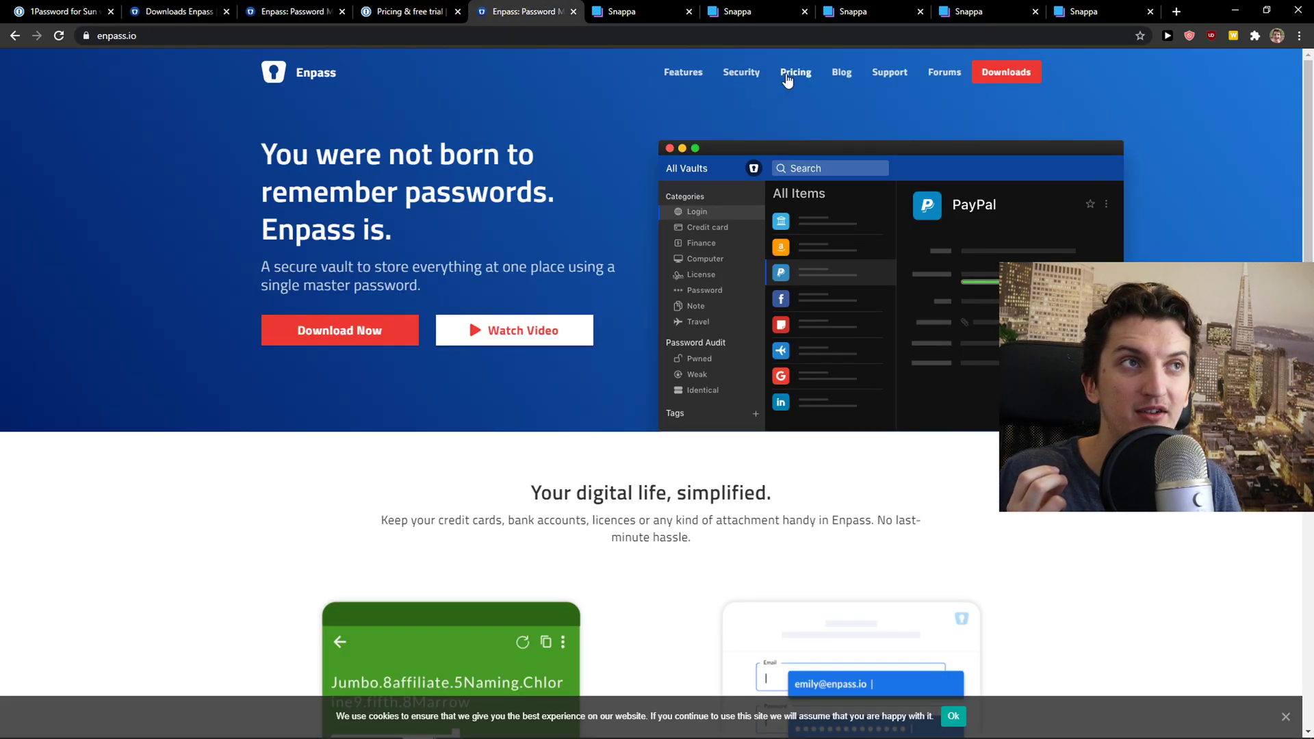
pyautogui.click(796, 72)
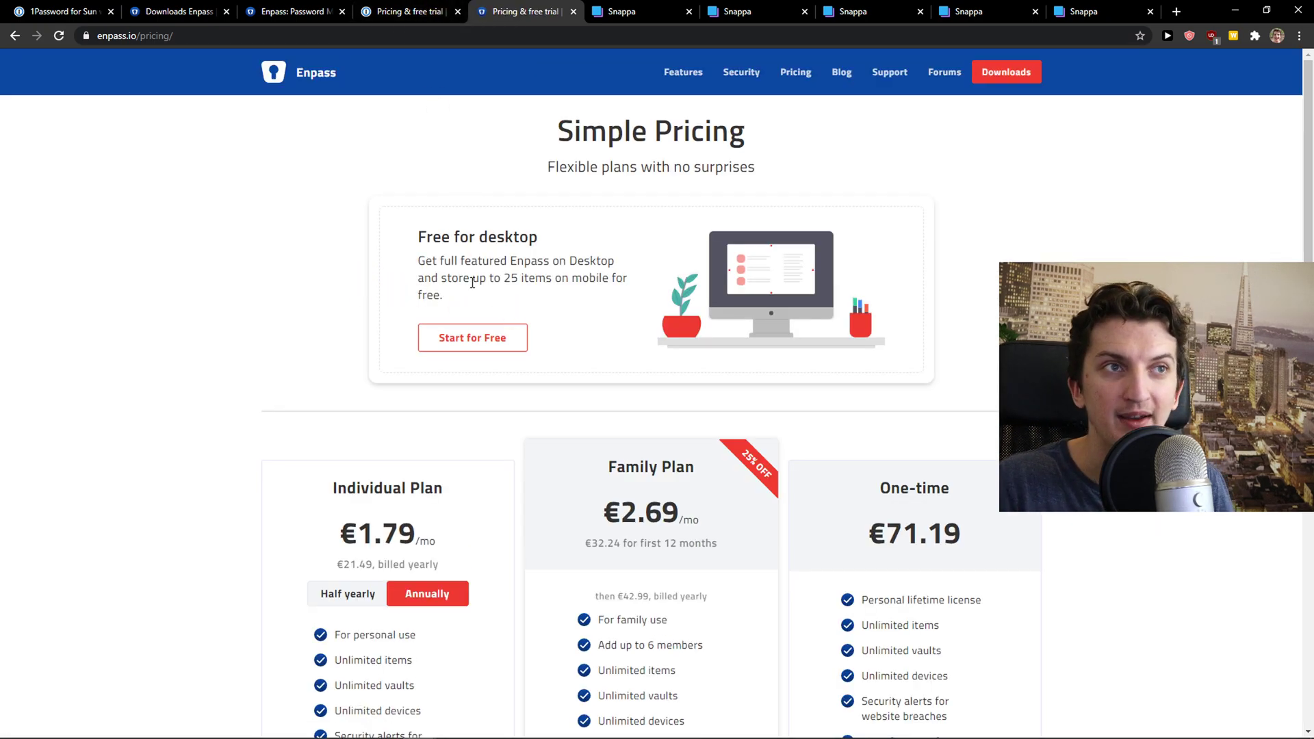
pyautogui.moveTo(473, 282); pyautogui.dragTo(408, 263)
pyautogui.click(408, 264)
pyautogui.moveTo(493, 277); pyautogui.dragTo(484, 339)
pyautogui.click(428, 253)
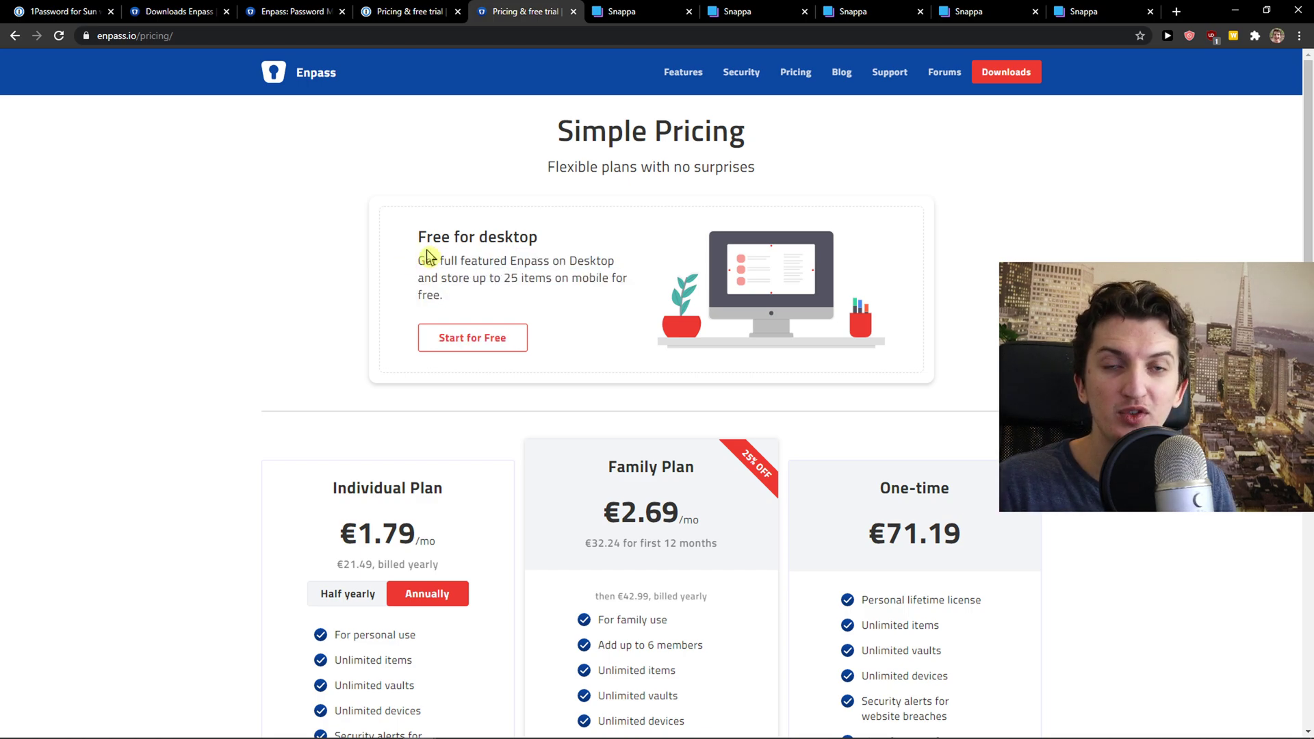
pyautogui.moveTo(495, 278); pyautogui.dragTo(579, 287)
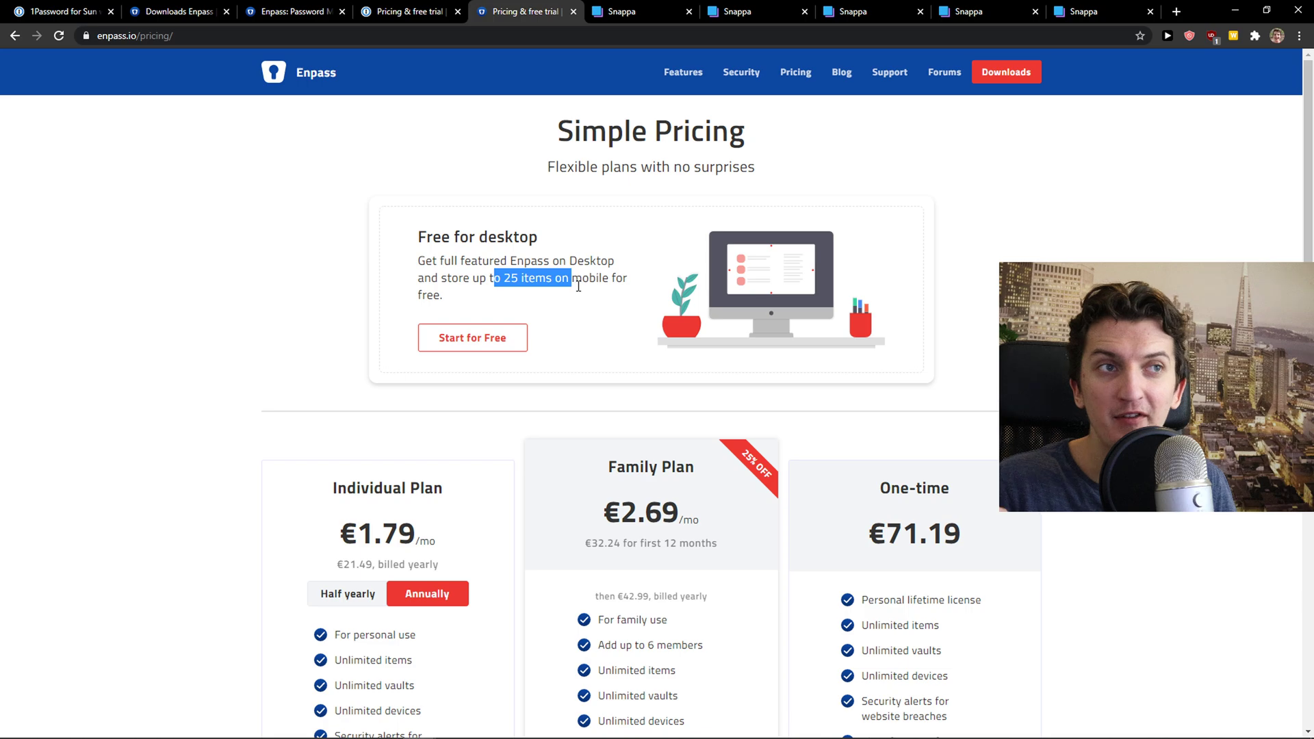
pyautogui.click(546, 277)
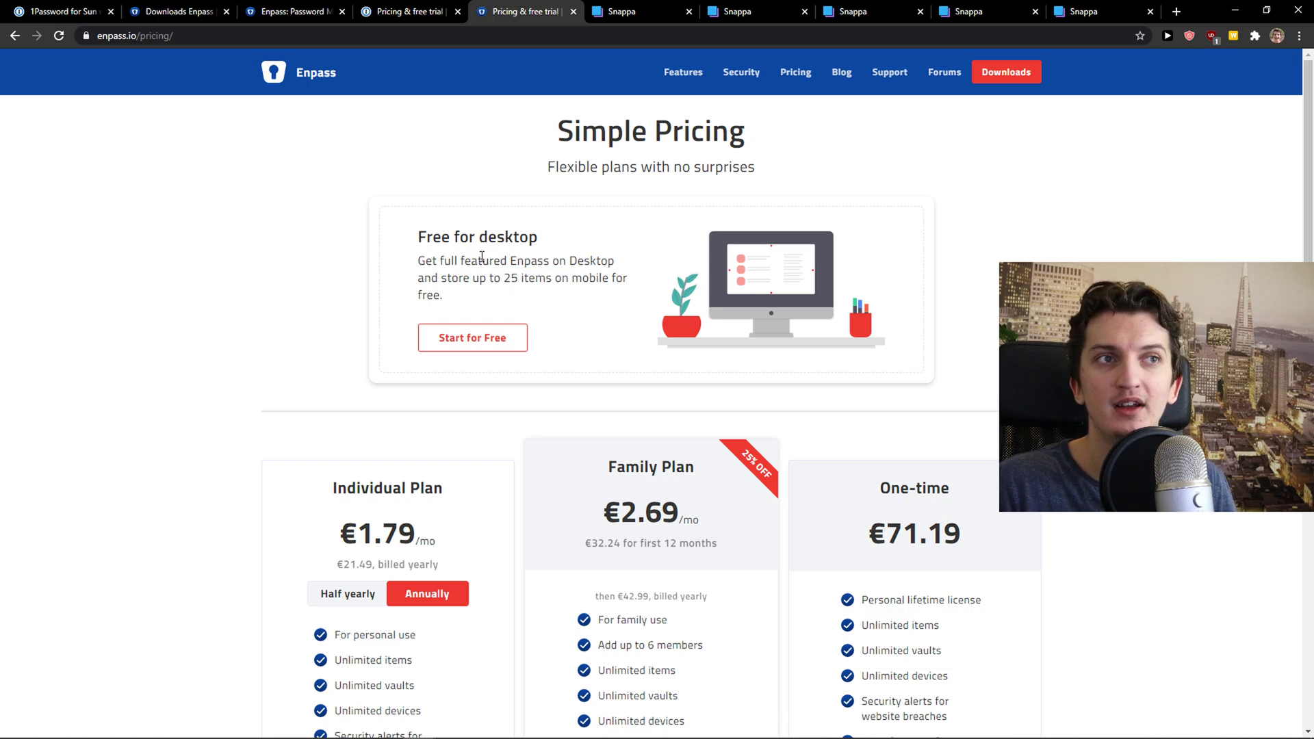
pyautogui.moveTo(442, 260); pyautogui.dragTo(562, 276)
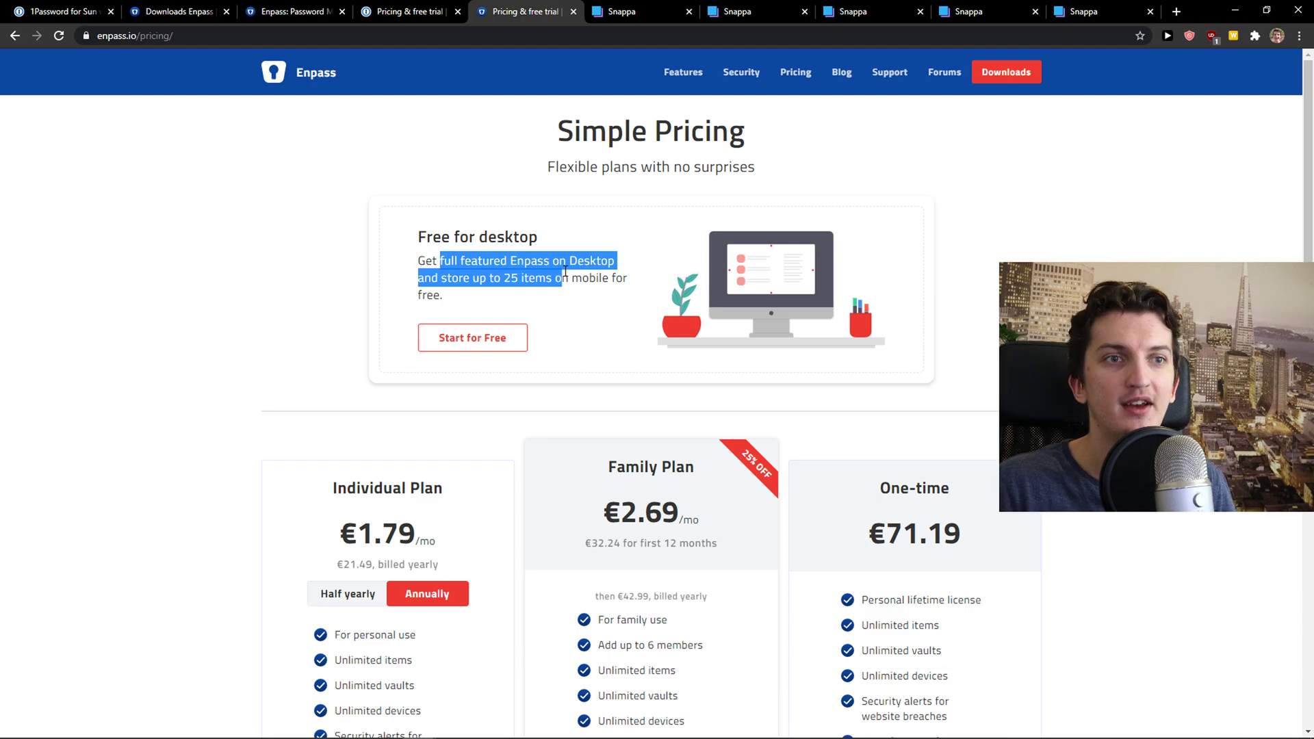
pyautogui.click(414, 12)
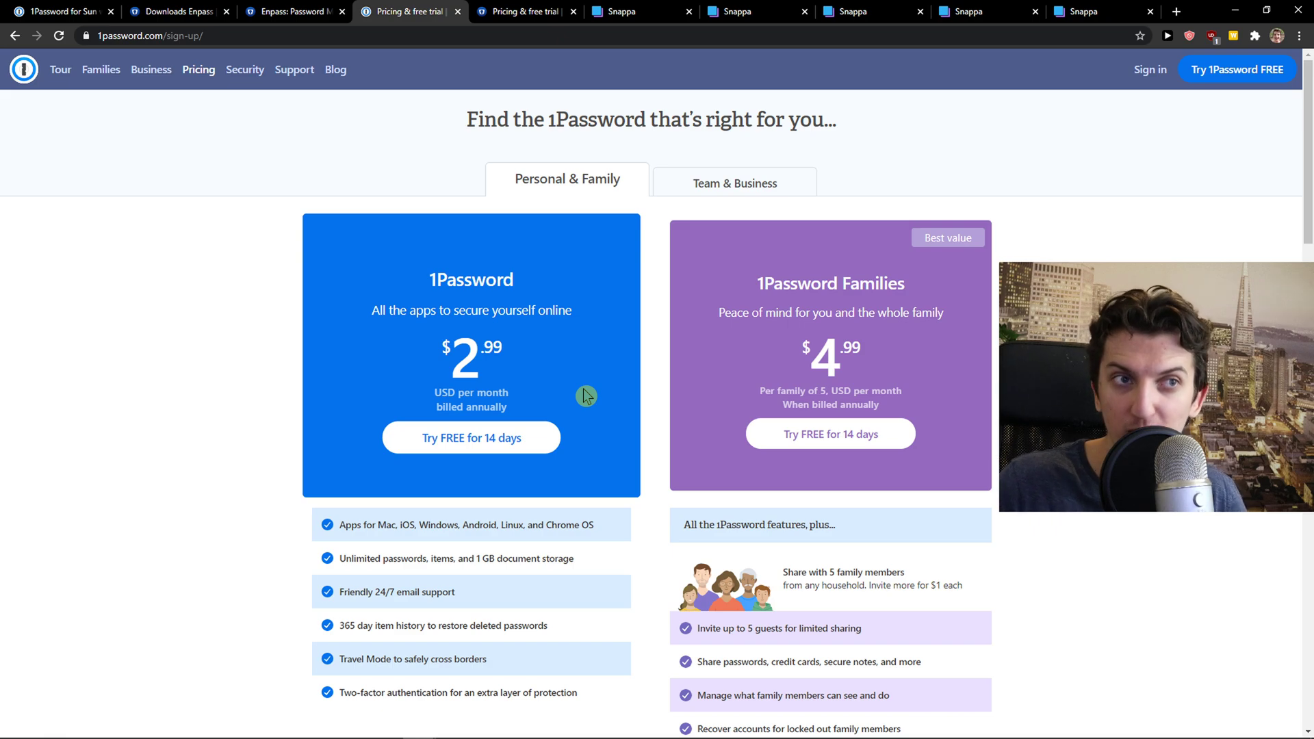
pyautogui.click(525, 12)
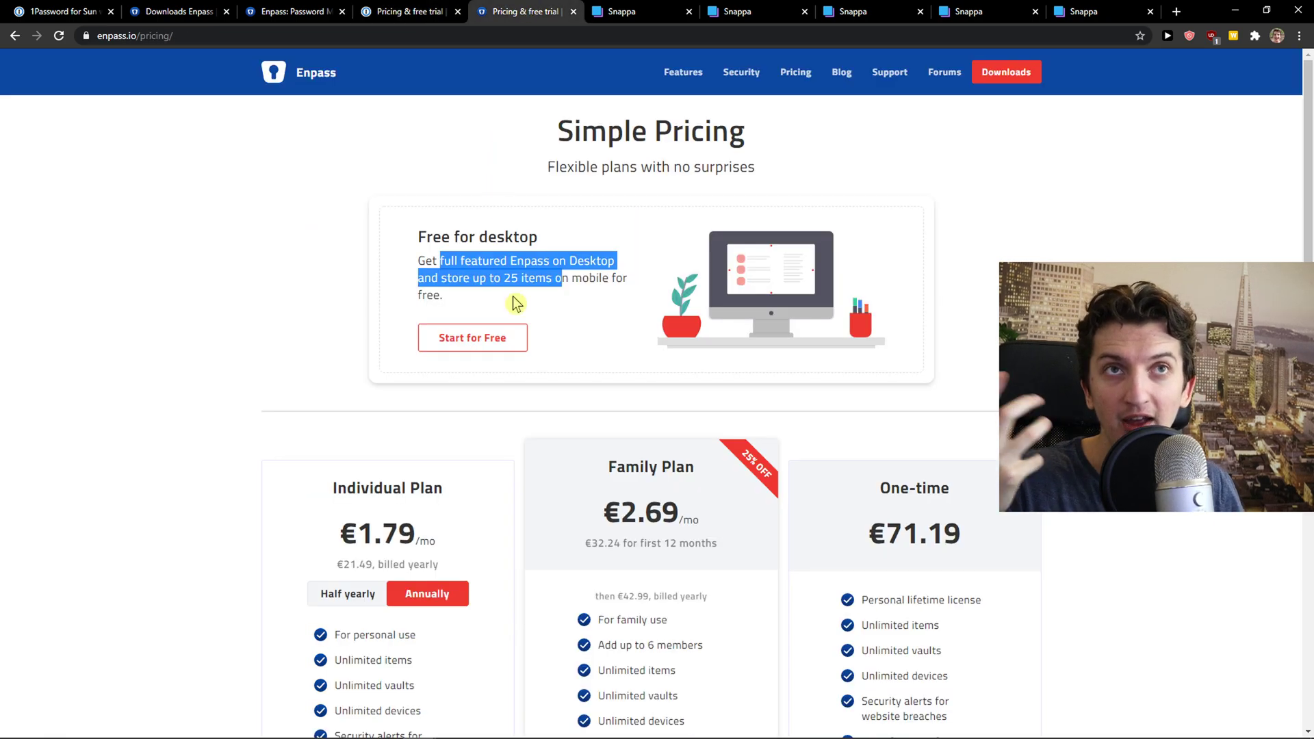
pyautogui.scroll(-2, 690, 419)
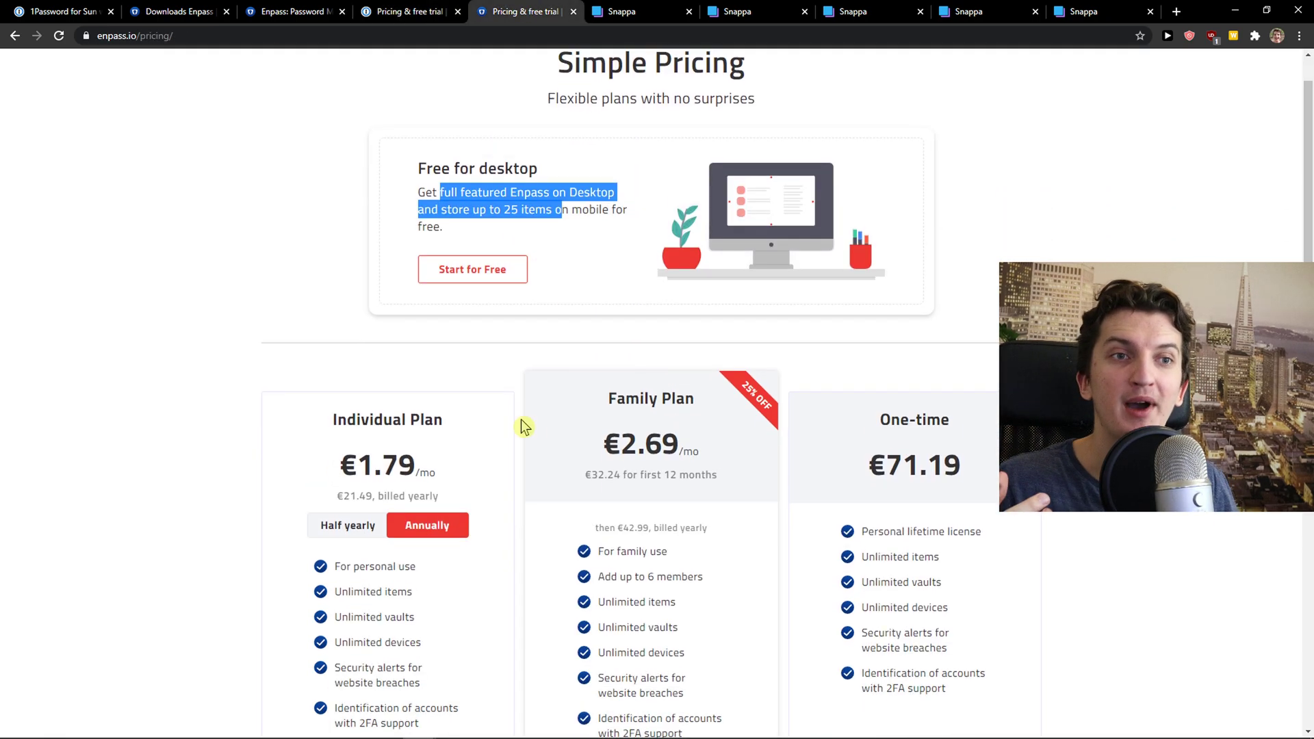
pyautogui.scroll(2, 524, 427)
pyautogui.scroll(-3, 525, 427)
pyautogui.scroll(-2, 529, 432)
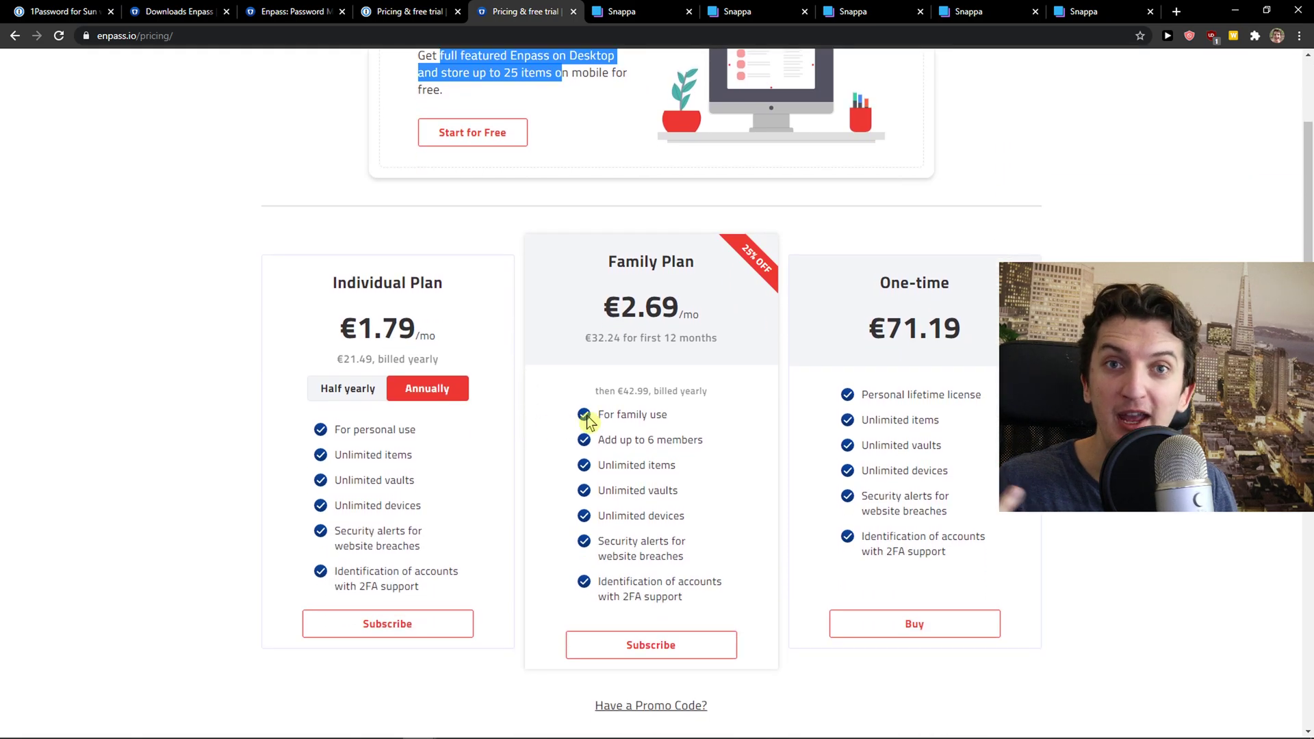
# - Highlight the Enpass one-time price of €71.19
pyautogui.moveTo(863, 339); pyautogui.dragTo(968, 308)
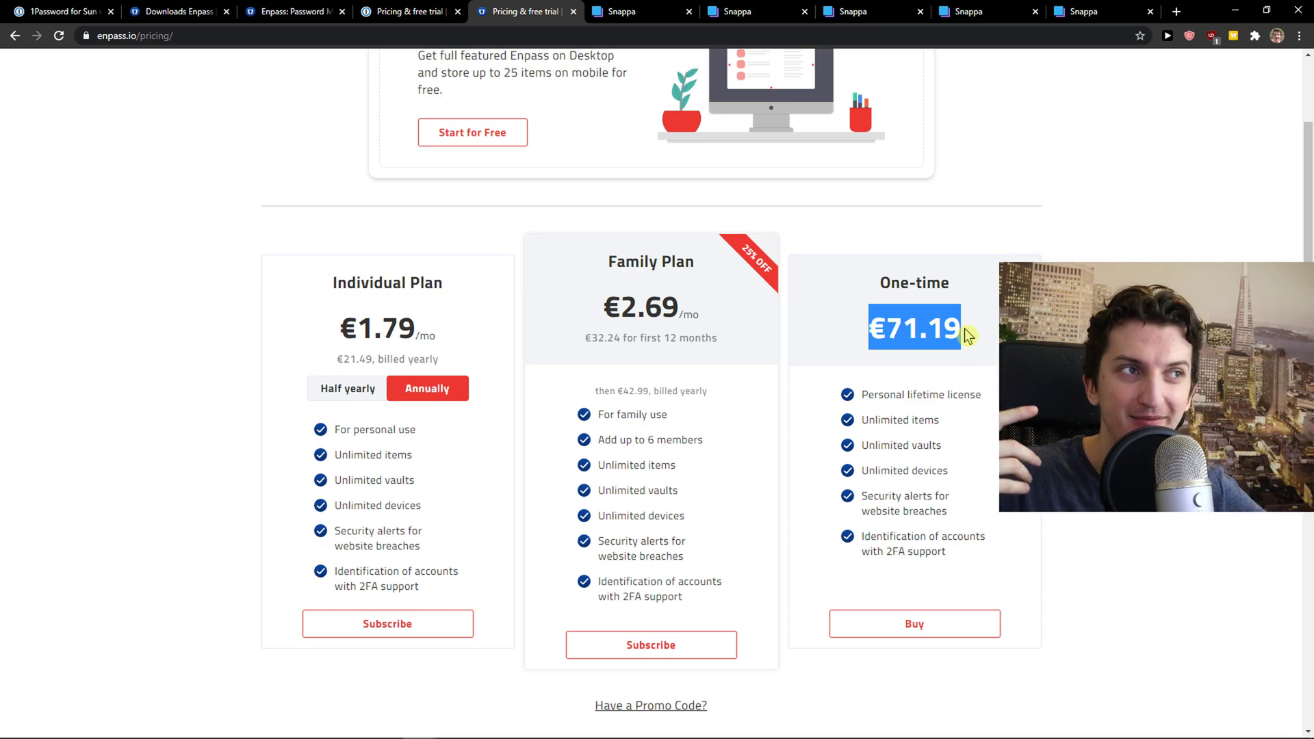
pyautogui.moveTo(928, 328); pyautogui.dragTo(900, 328)
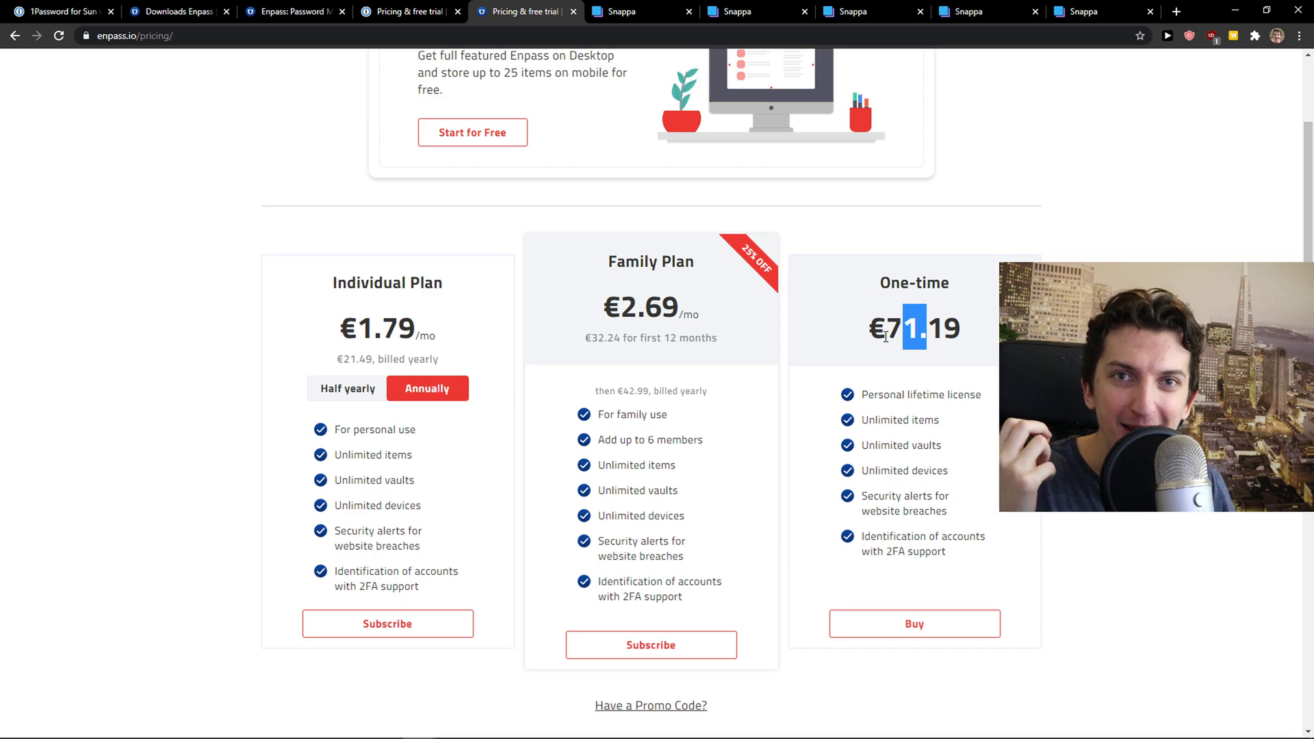
pyautogui.click(878, 344)
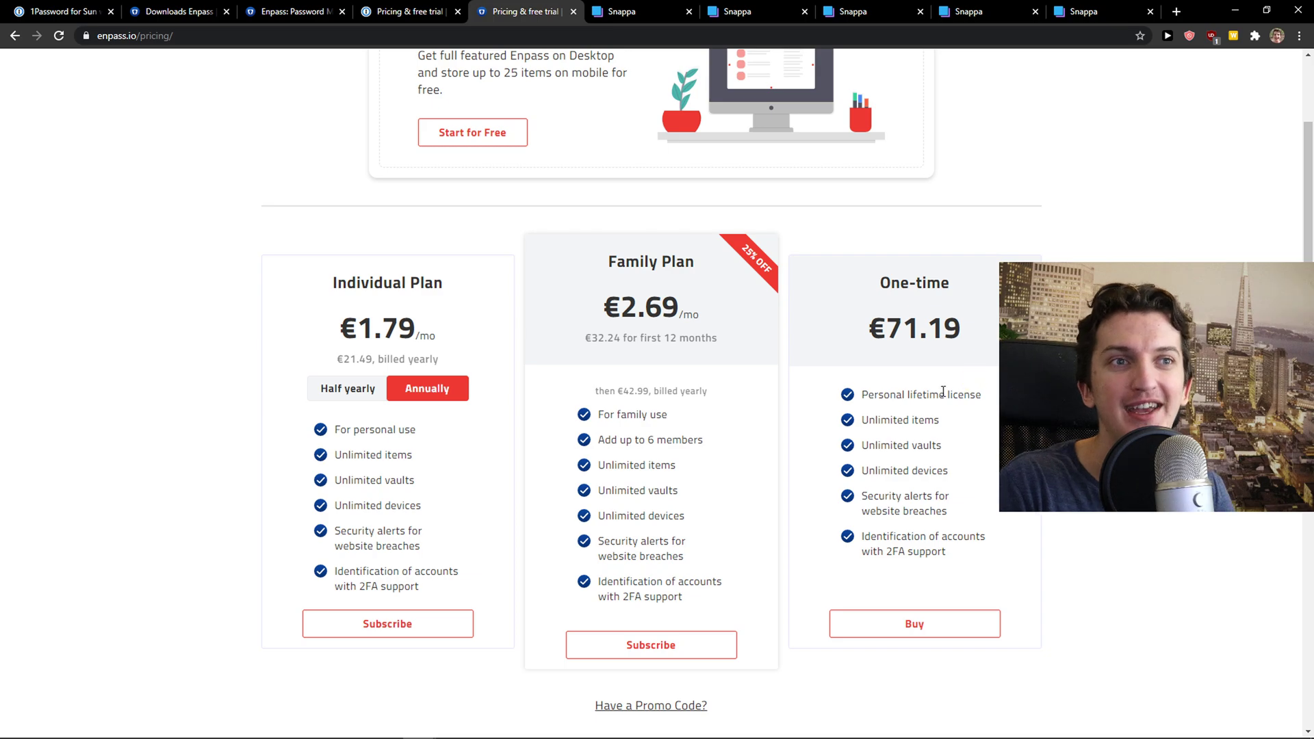
pyautogui.scroll(-2, 669, 391)
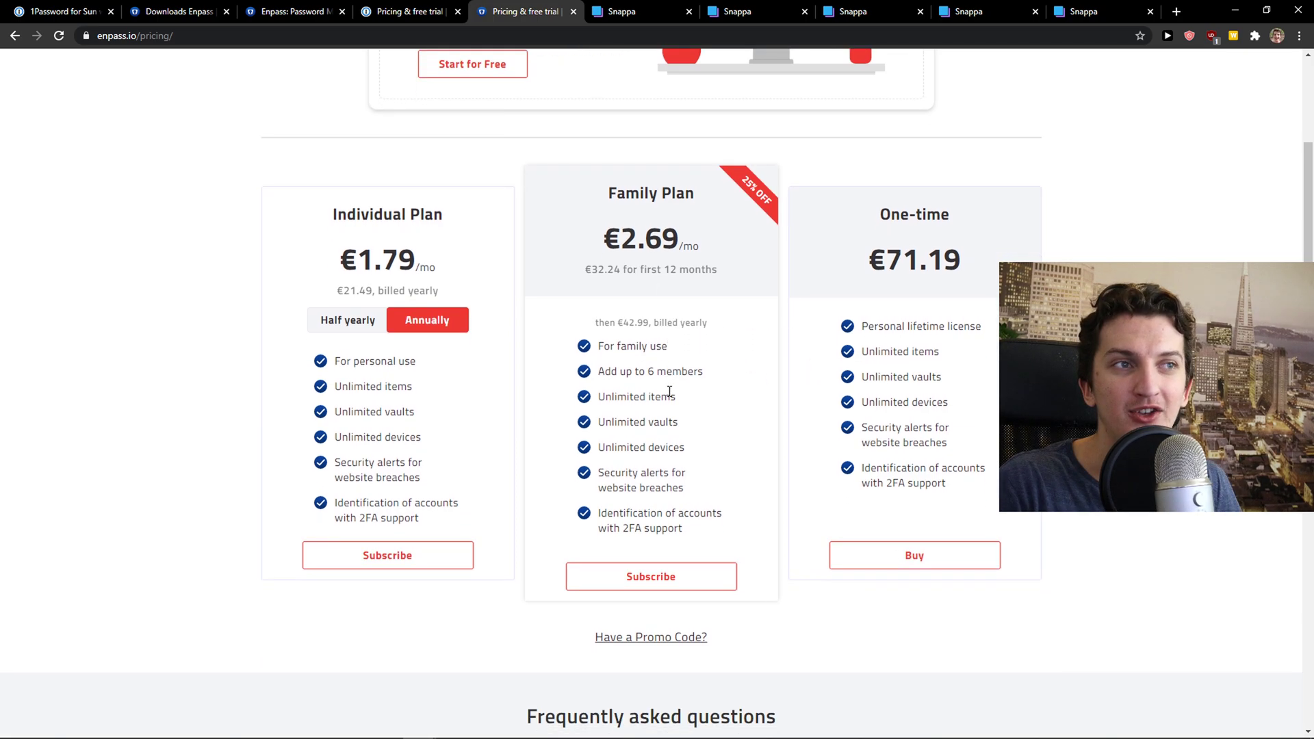
pyautogui.scroll(2, 670, 392)
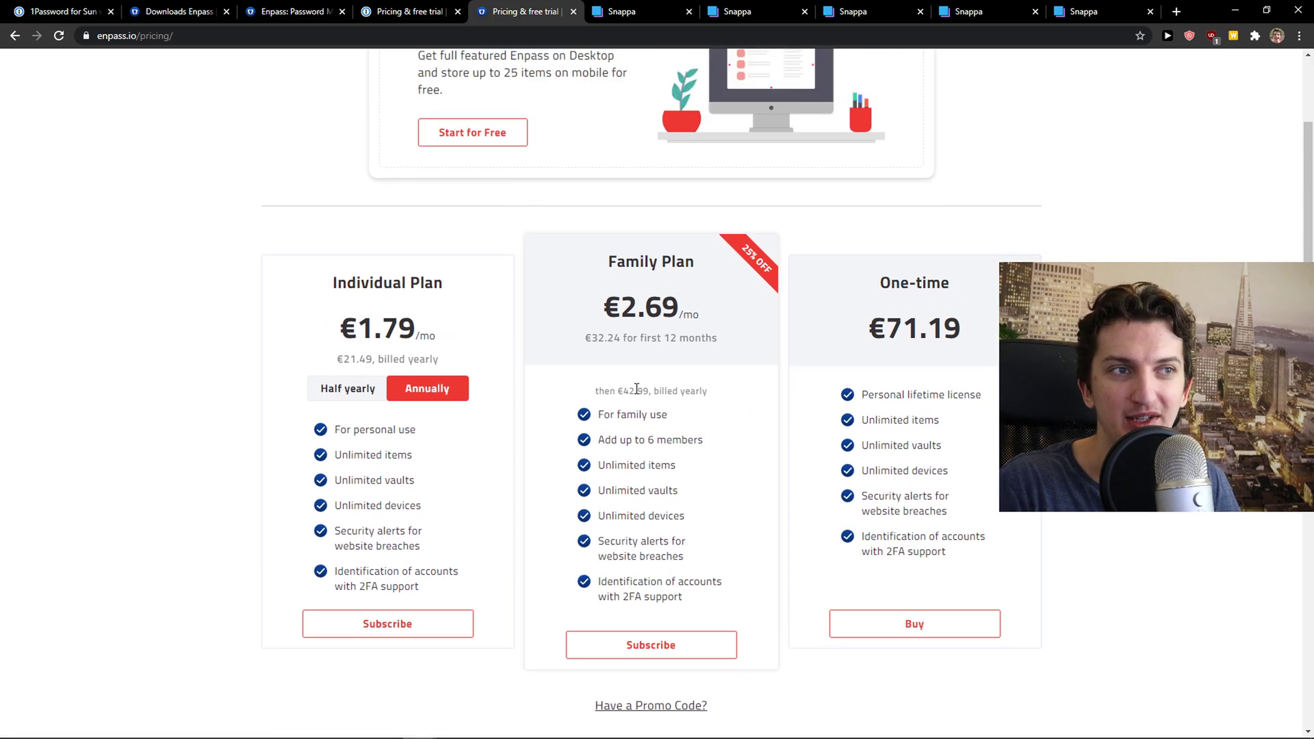
# - Show the Individual Plan's half-yearly pricing: €2.50 per month, billed €14.99
pyautogui.click(348, 388)
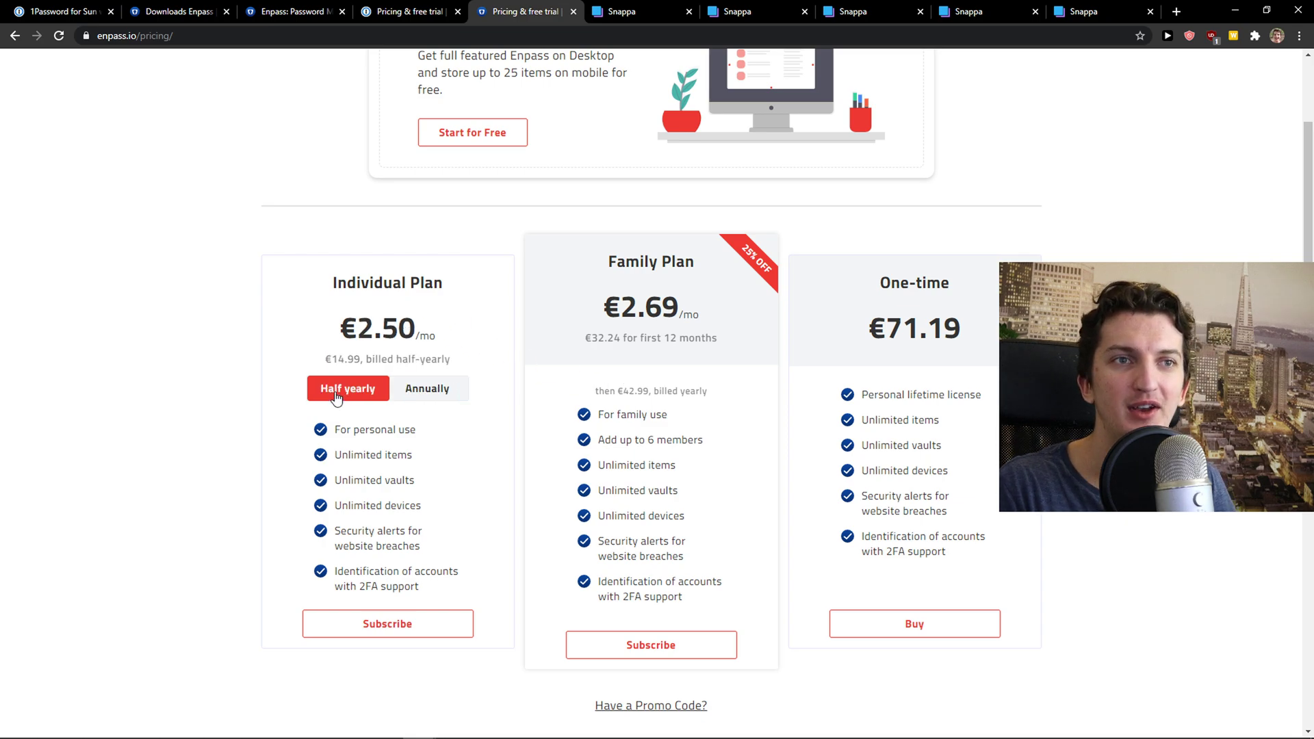
pyautogui.click(428, 389)
pyautogui.click(324, 388)
pyautogui.moveTo(335, 311); pyautogui.dragTo(449, 339)
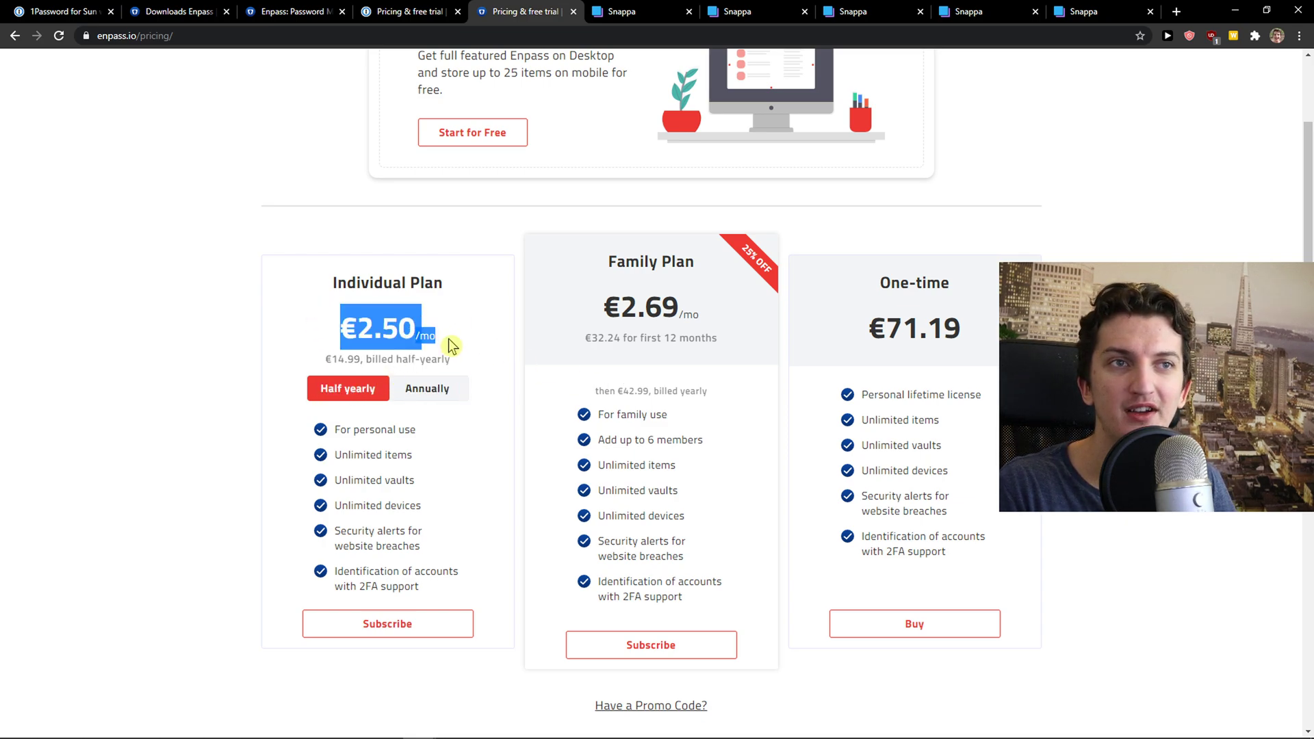
pyautogui.click(306, 350)
pyautogui.moveTo(307, 350)
pyautogui.mouseDown()
pyautogui.moveTo(491, 366)
pyautogui.moveTo(328, 339)
pyautogui.moveTo(448, 361)
pyautogui.mouseUp()
# - Review the annual Individual Plan price of €1.79, then return to 1Password pricing
pyautogui.click(428, 388)
pyautogui.click(331, 329)
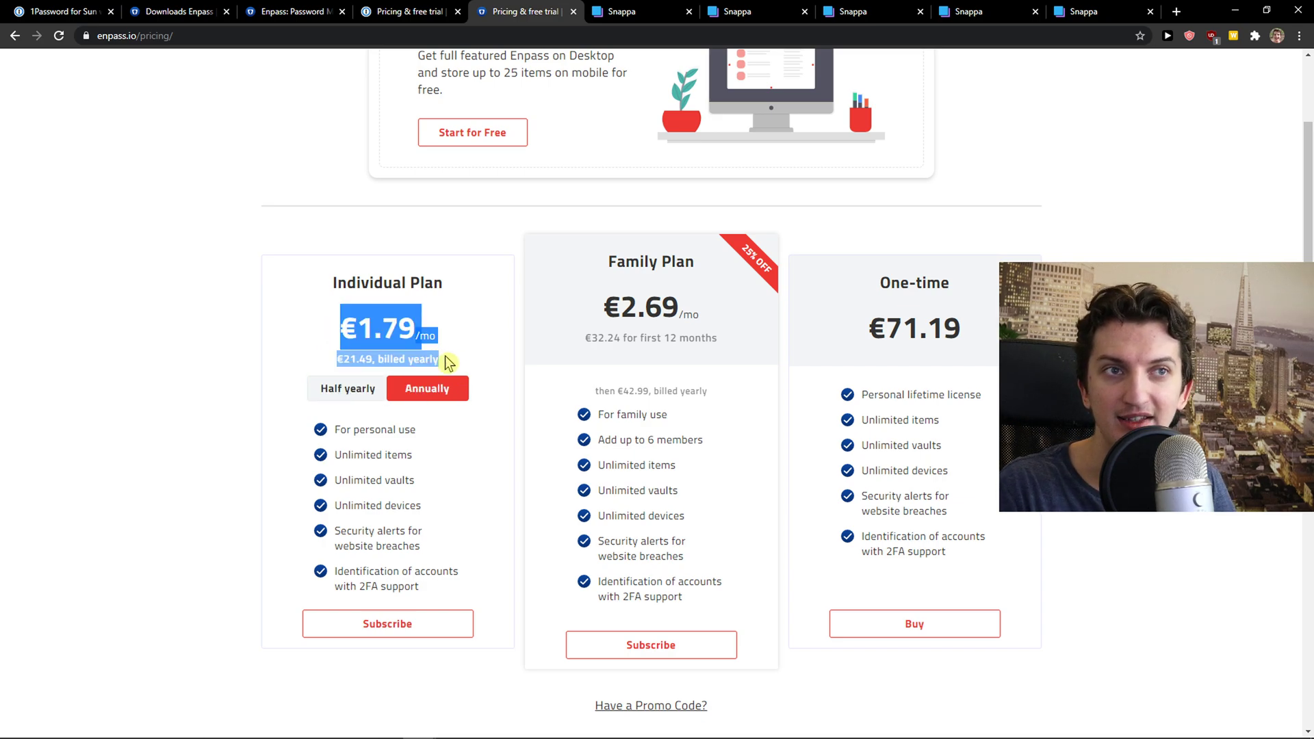
pyautogui.click(448, 363)
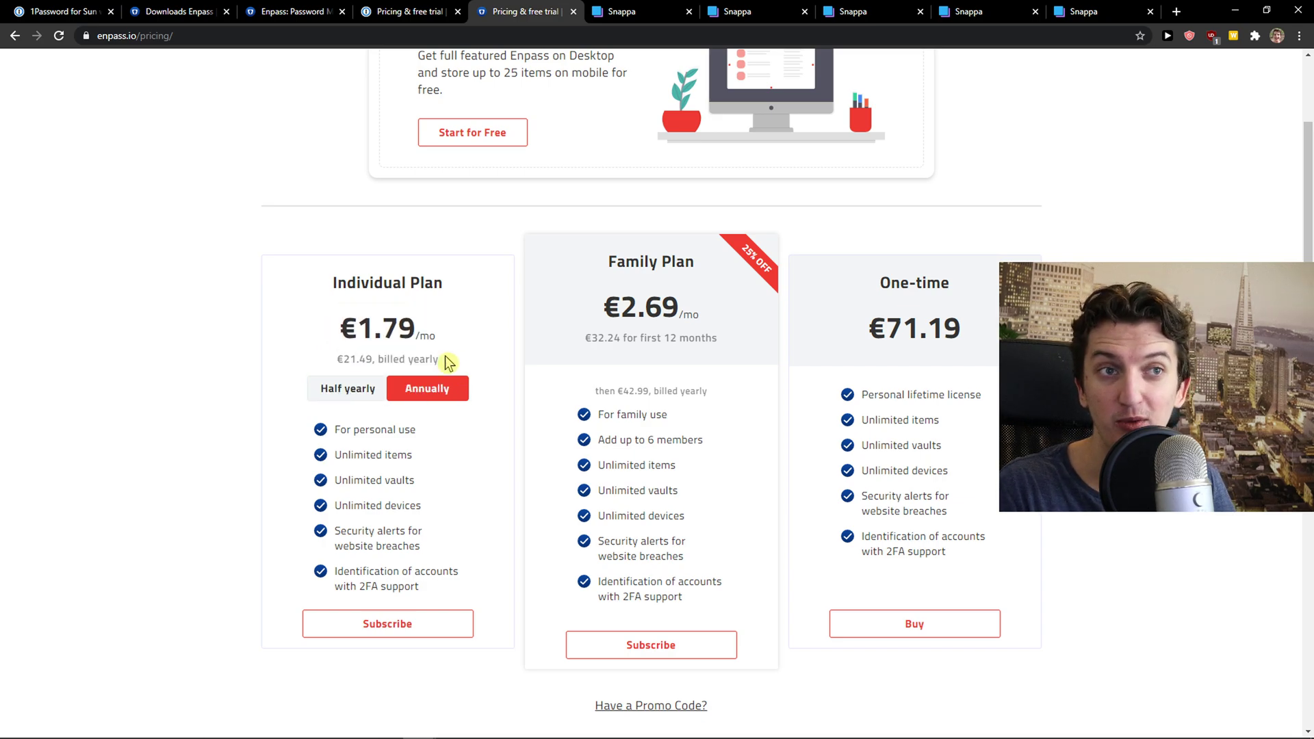
pyautogui.click(412, 11)
pyautogui.scroll(-3, 590, 427)
pyautogui.scroll(-3, 600, 369)
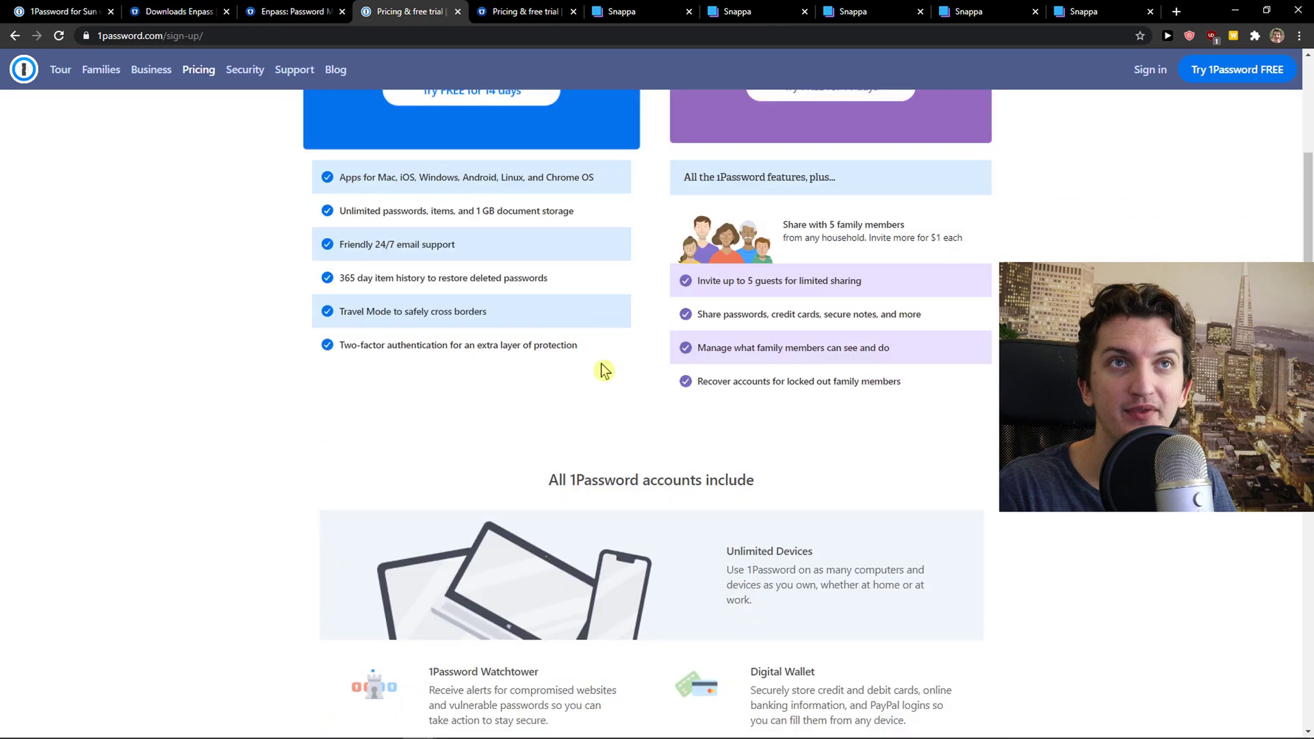
pyautogui.scroll(2, 606, 385)
pyautogui.scroll(4, 606, 385)
# - Load 1Password's European pricing page showing €2.65 individual and €4.75 family plans
pyautogui.click(154, 35)
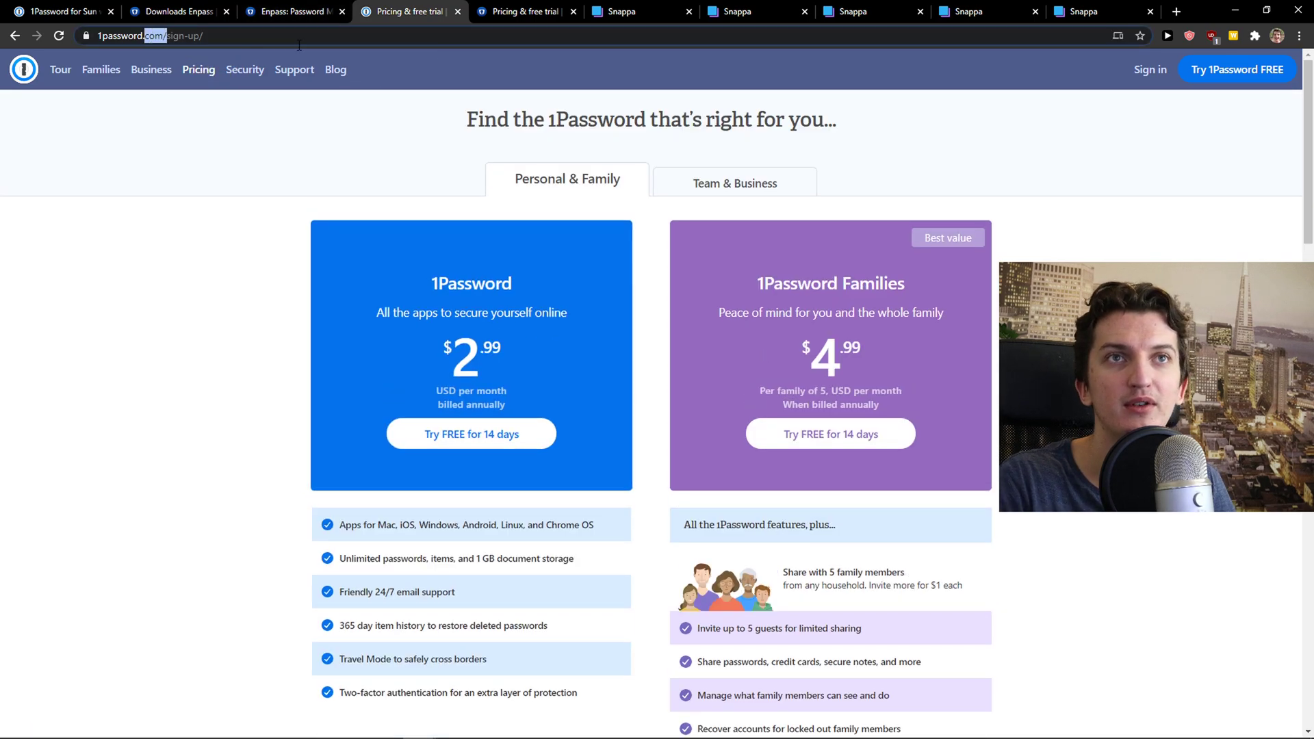
pyautogui.write('1password.eu')
pyautogui.press('Return')
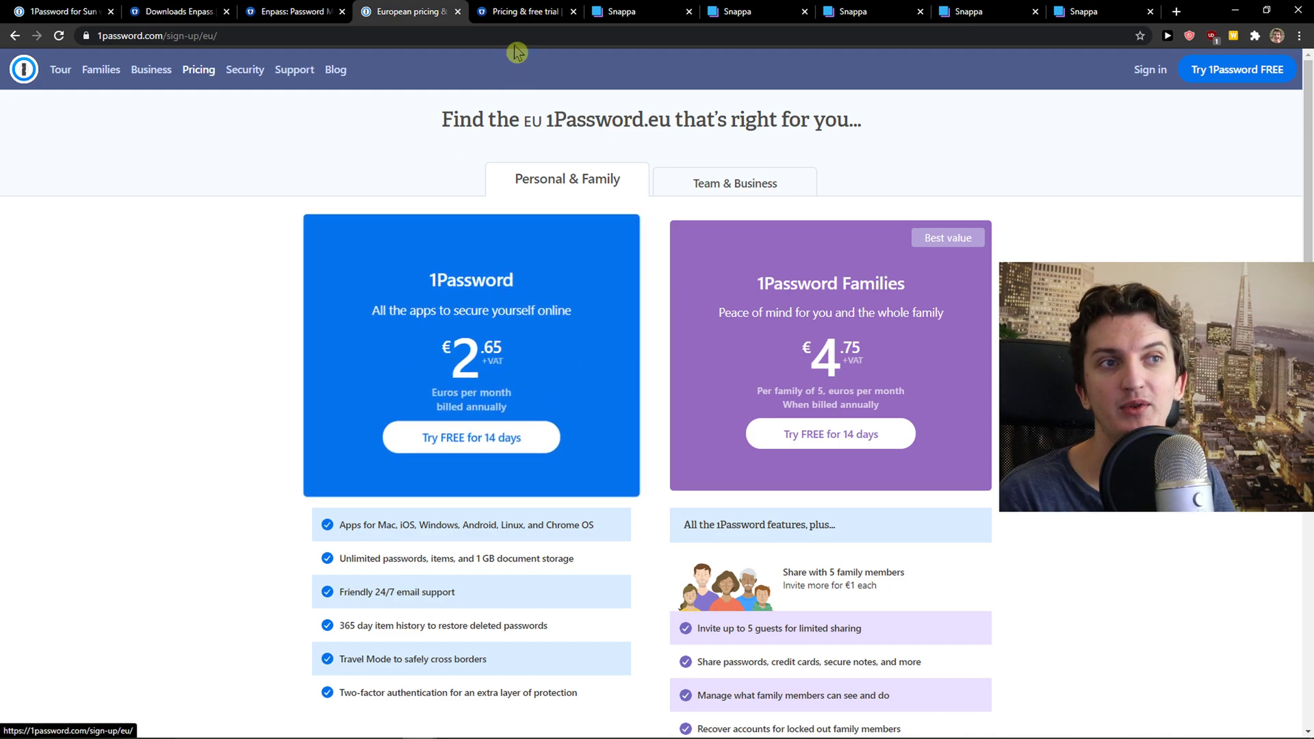
pyautogui.moveTo(465, 359)
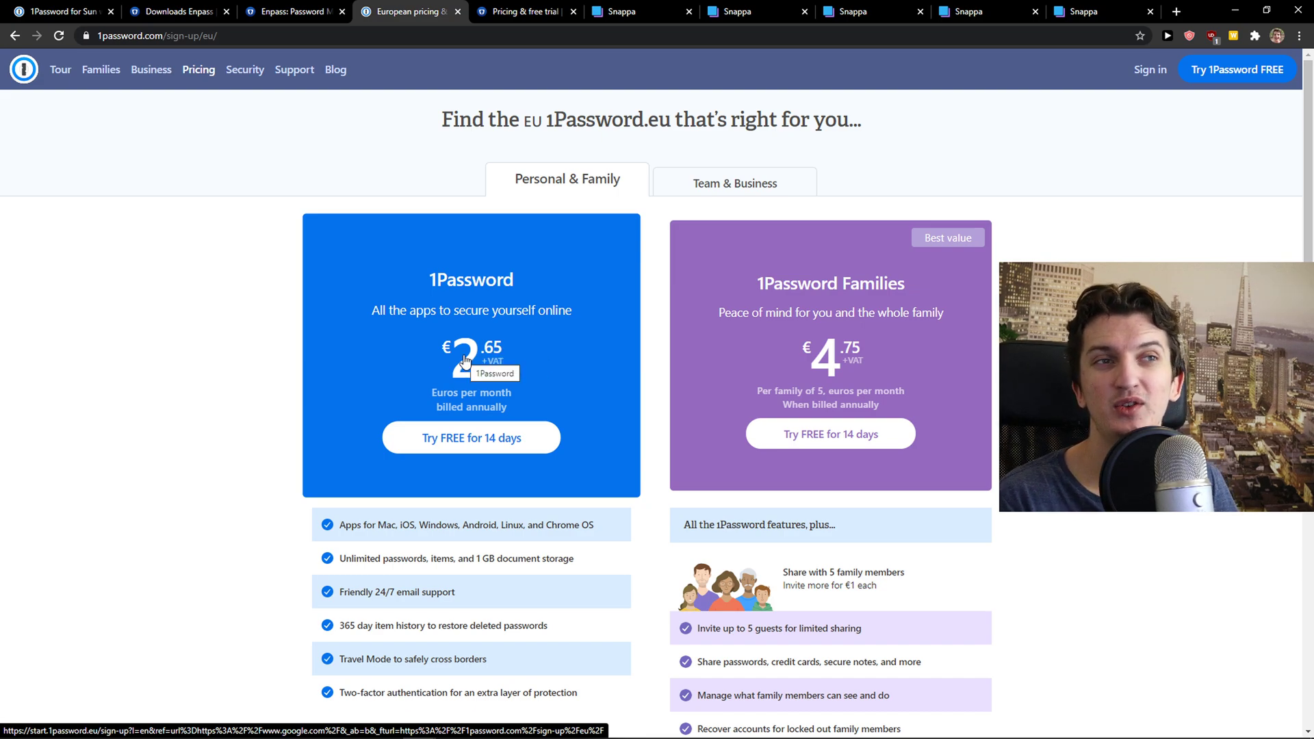
pyautogui.scroll(-1, 534, 391)
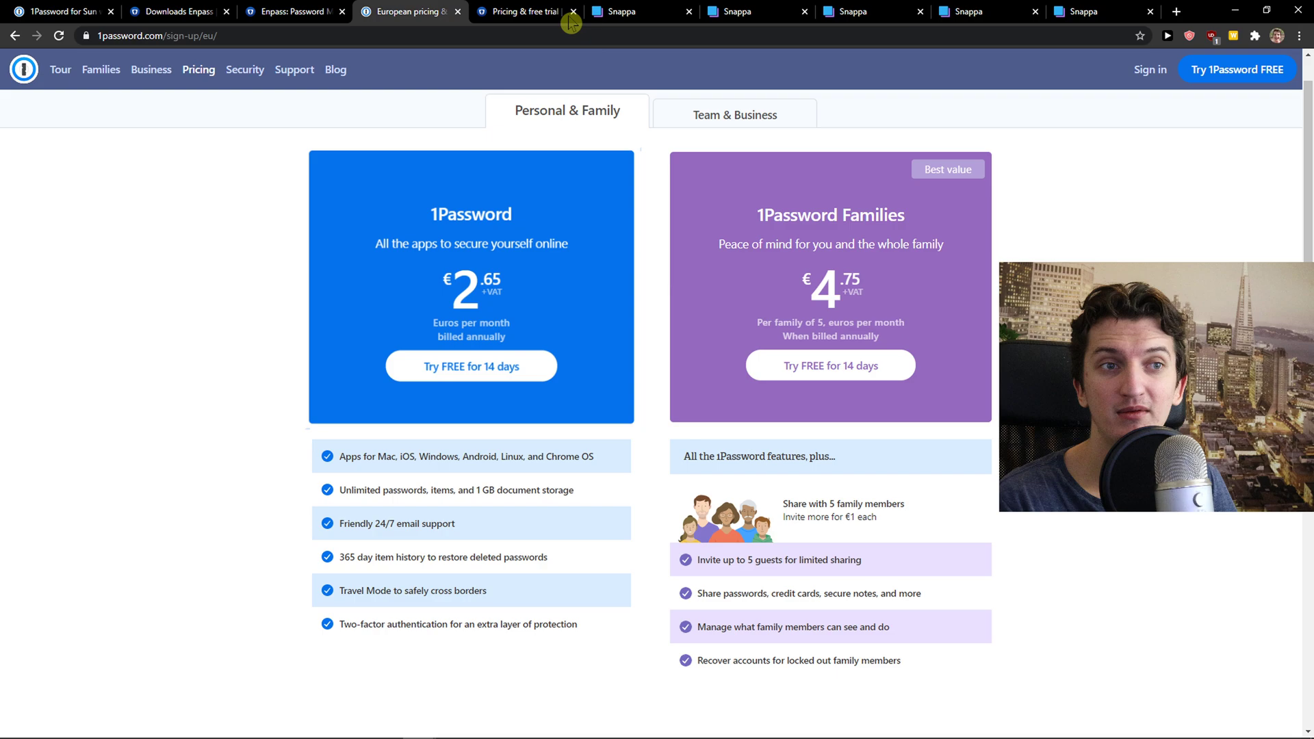
pyautogui.click(524, 11)
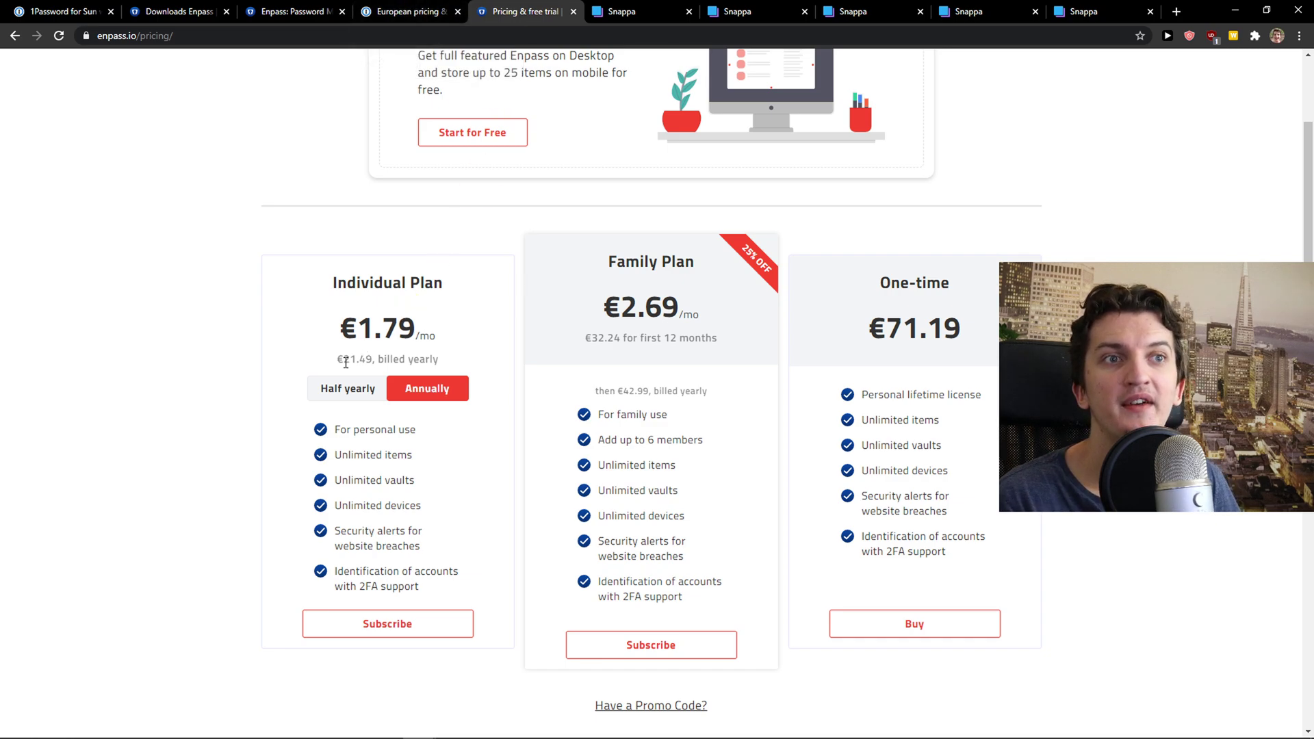
pyautogui.moveTo(339, 359); pyautogui.dragTo(394, 361)
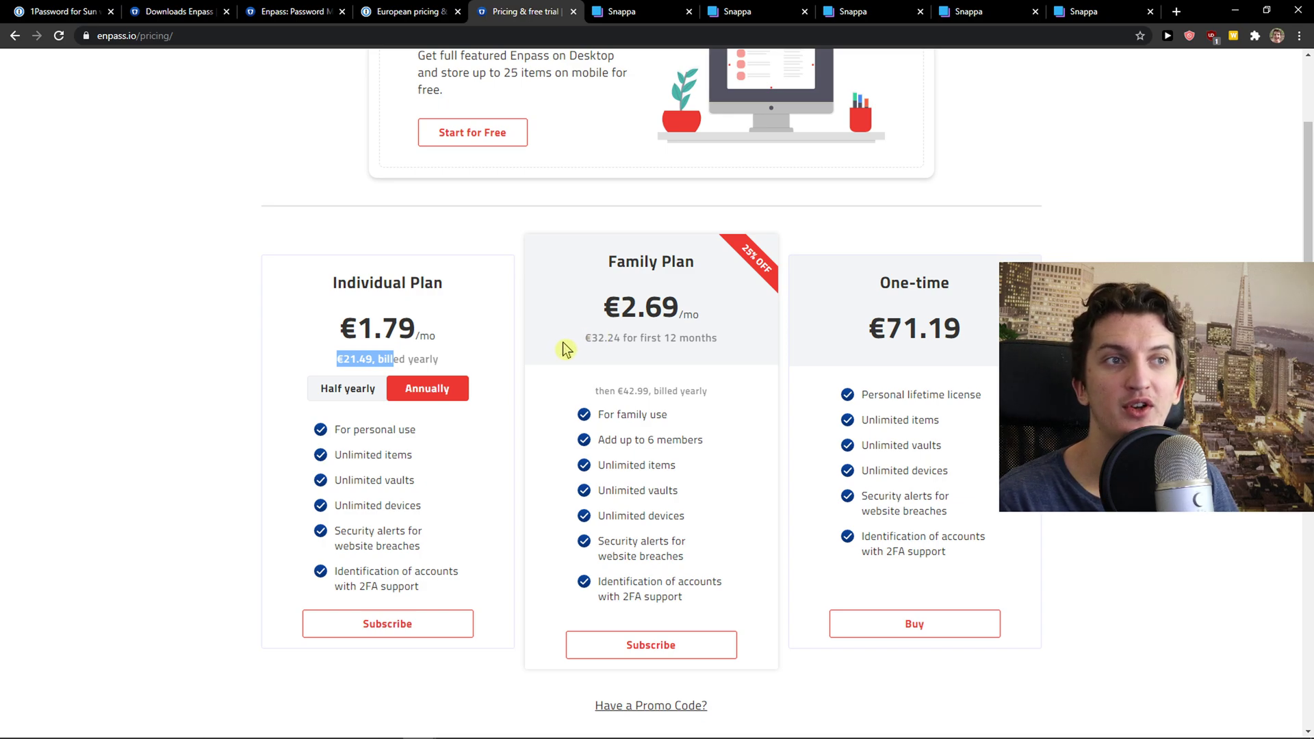
pyautogui.moveTo(668, 414)
pyautogui.mouseDown()
pyautogui.moveTo(601, 415)
pyautogui.moveTo(686, 393)
pyautogui.mouseUp()
pyautogui.click(728, 397)
pyautogui.moveTo(594, 391); pyautogui.dragTo(707, 390)
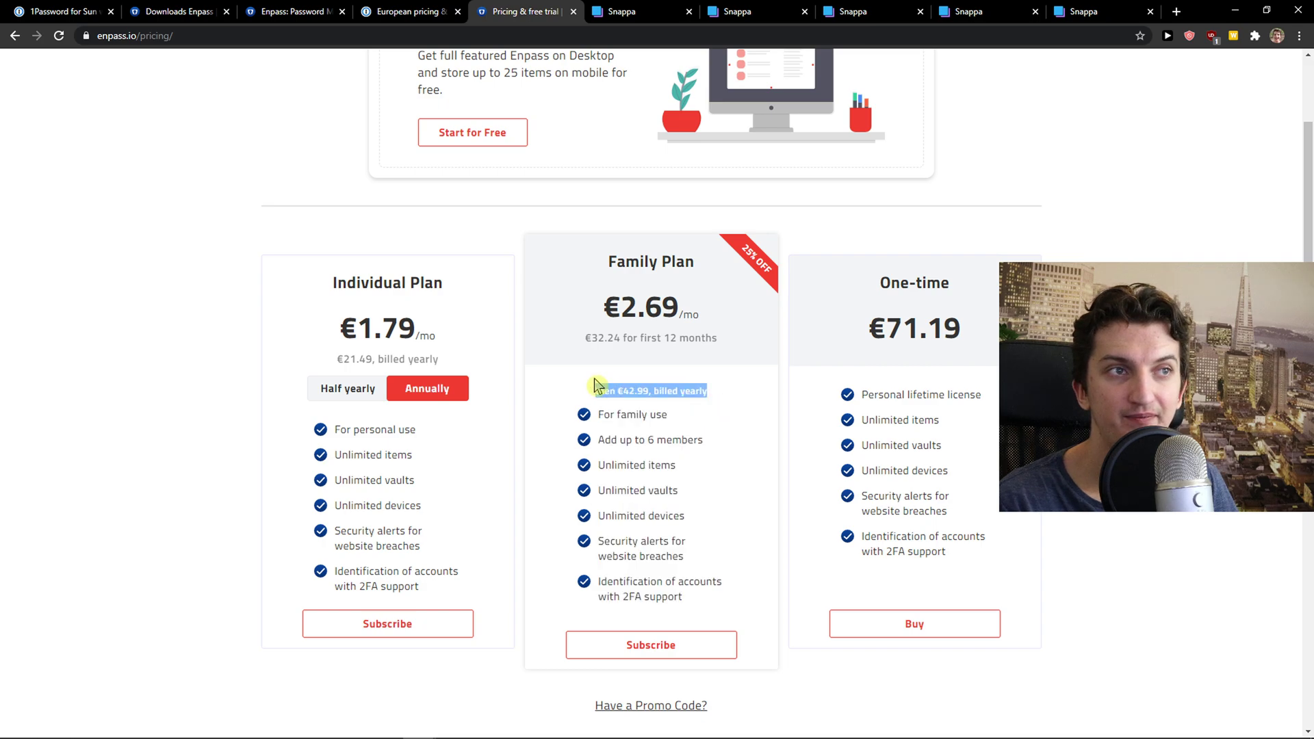
pyautogui.click(755, 389)
pyautogui.moveTo(647, 338); pyautogui.dragTo(716, 338)
pyautogui.click(594, 397)
pyautogui.moveTo(594, 397); pyautogui.dragTo(712, 440)
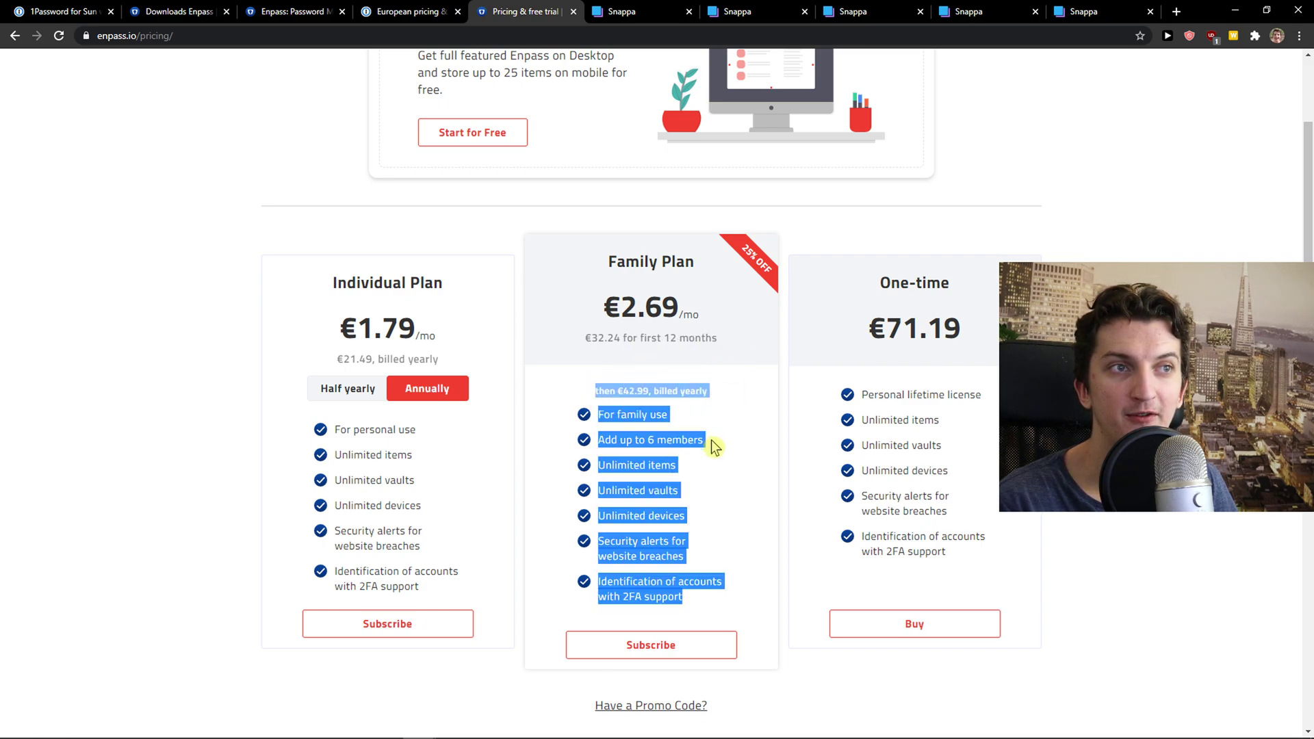
pyautogui.click(714, 443)
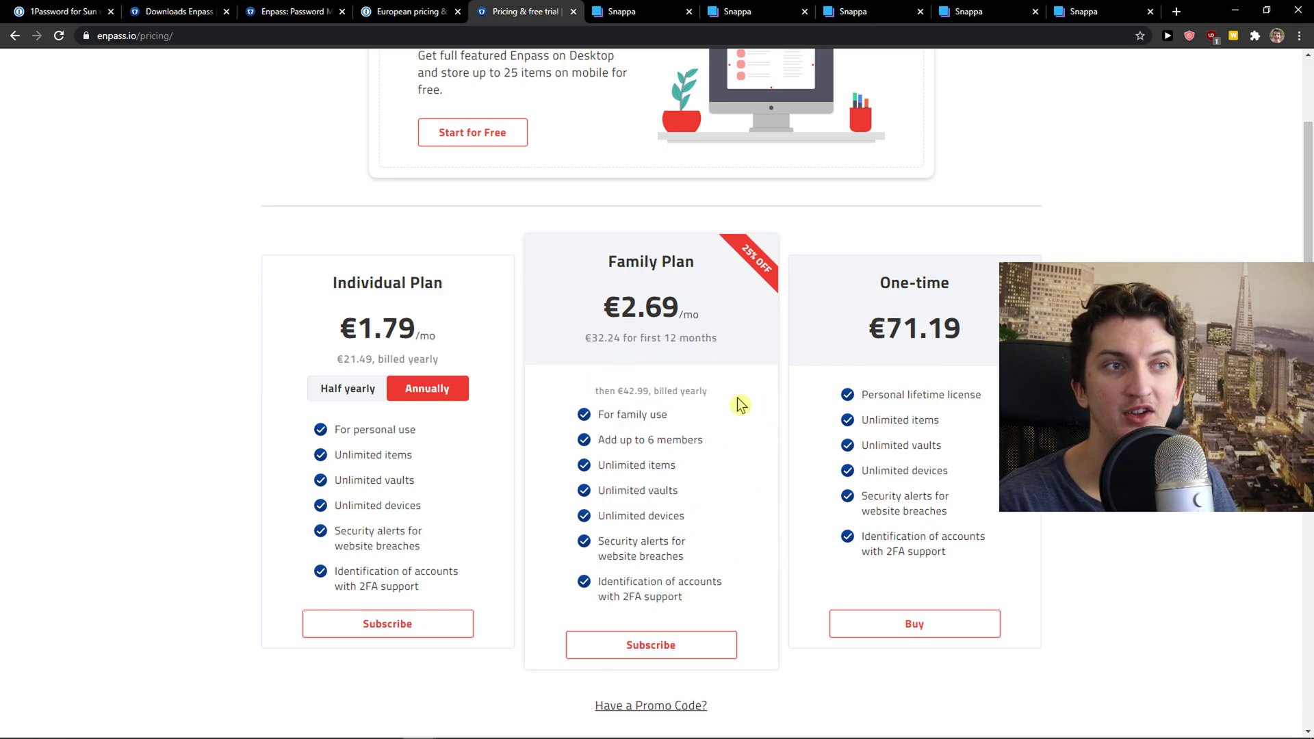
pyautogui.scroll(2, 811, 385)
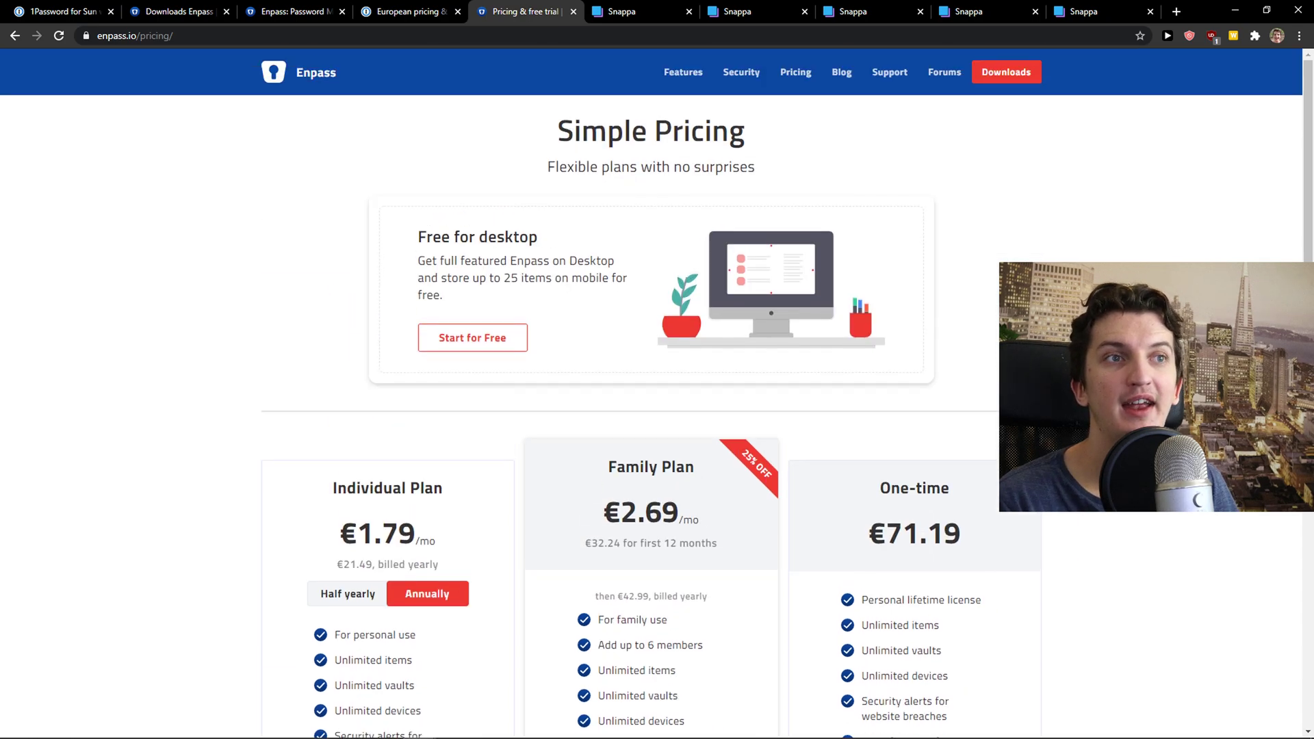
pyautogui.scroll(-3, 657, 410)
pyautogui.click(408, 11)
# - Compare the Enpass and 1Password pricing pages, briefly opening the Snappa saved graphics tab
pyautogui.click(519, 12)
pyautogui.click(421, 12)
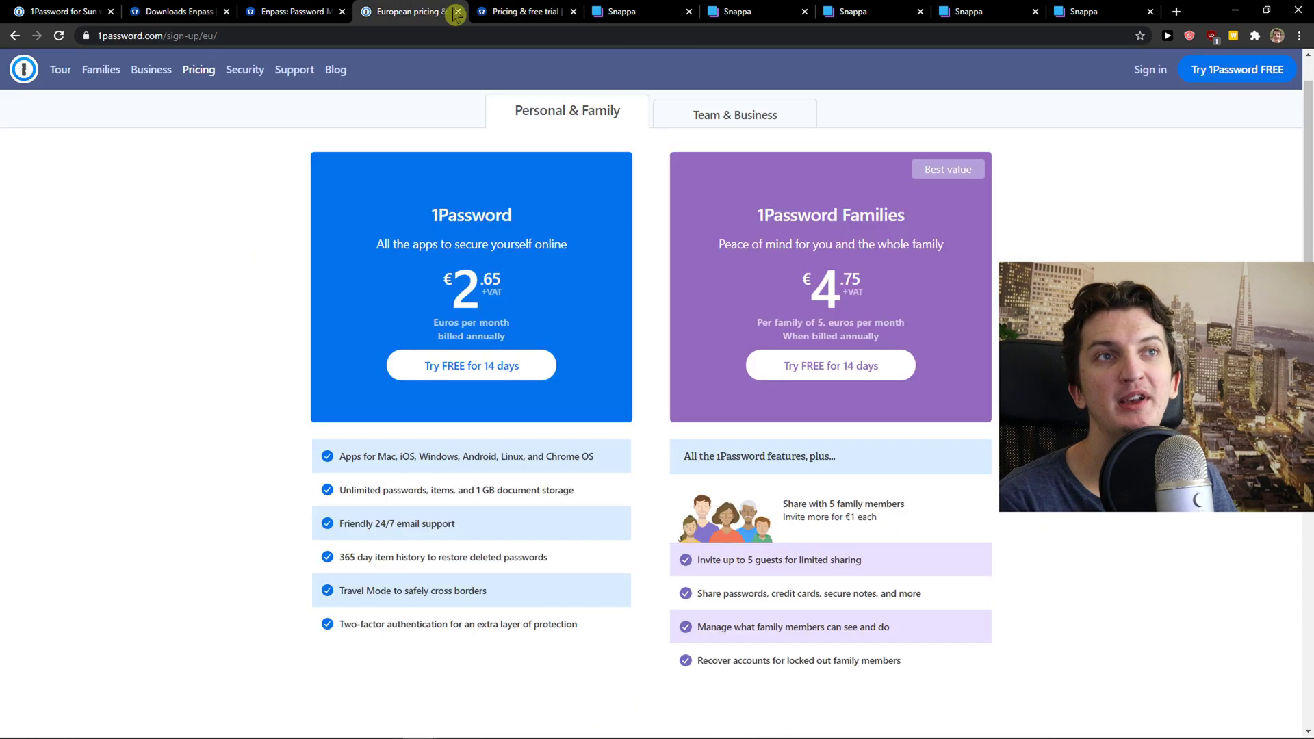
pyautogui.click(617, 12)
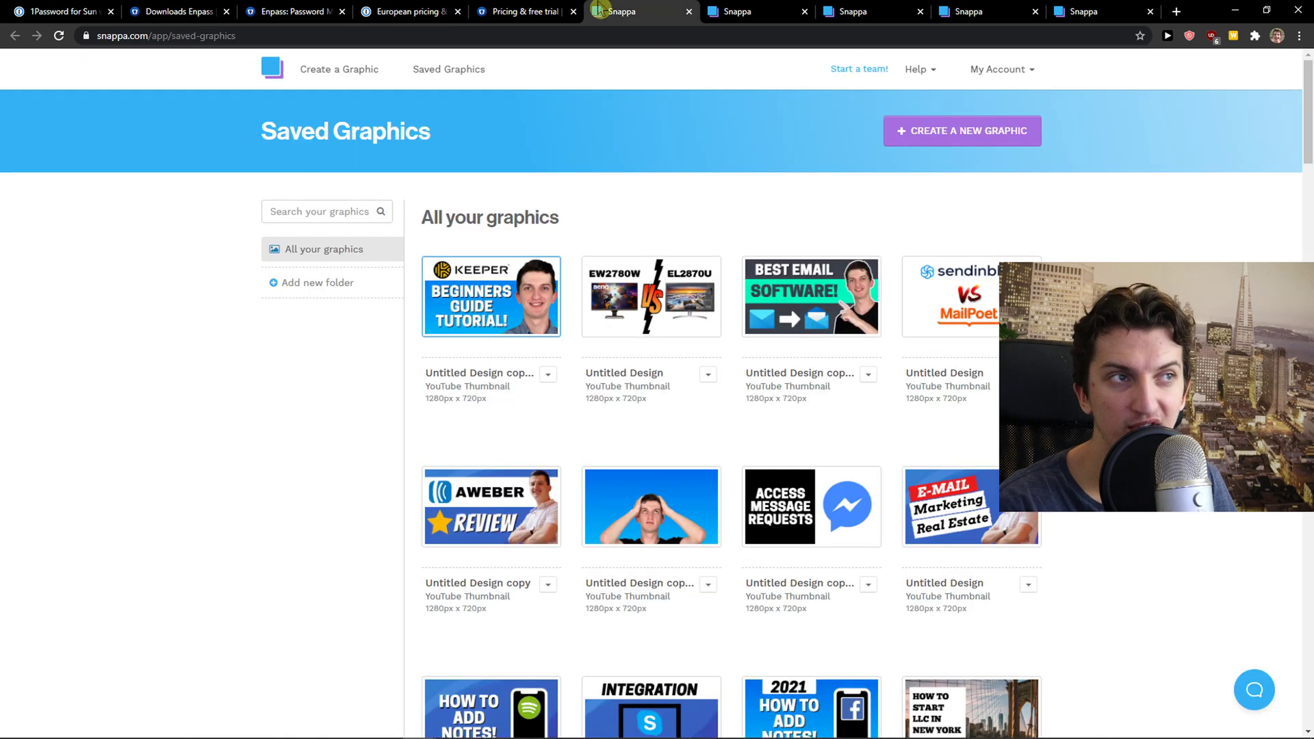
pyautogui.click(519, 11)
pyautogui.click(411, 11)
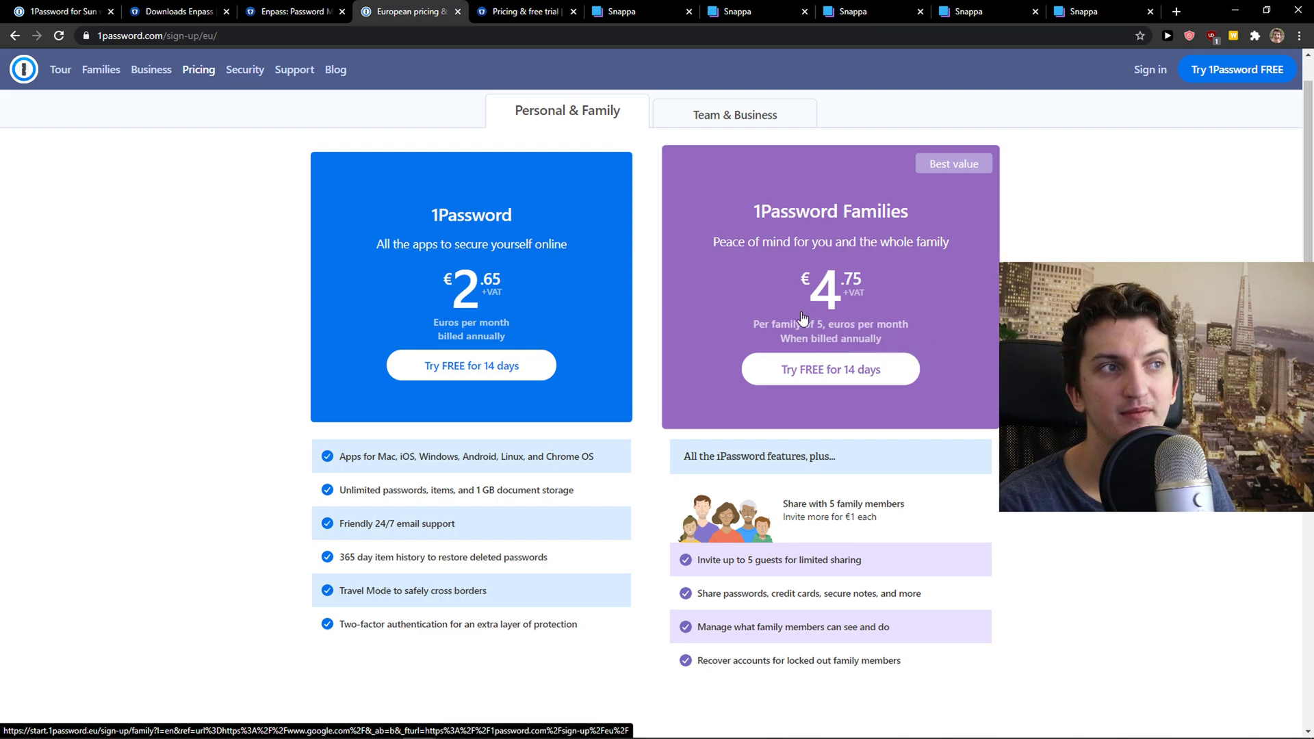
pyautogui.click(529, 11)
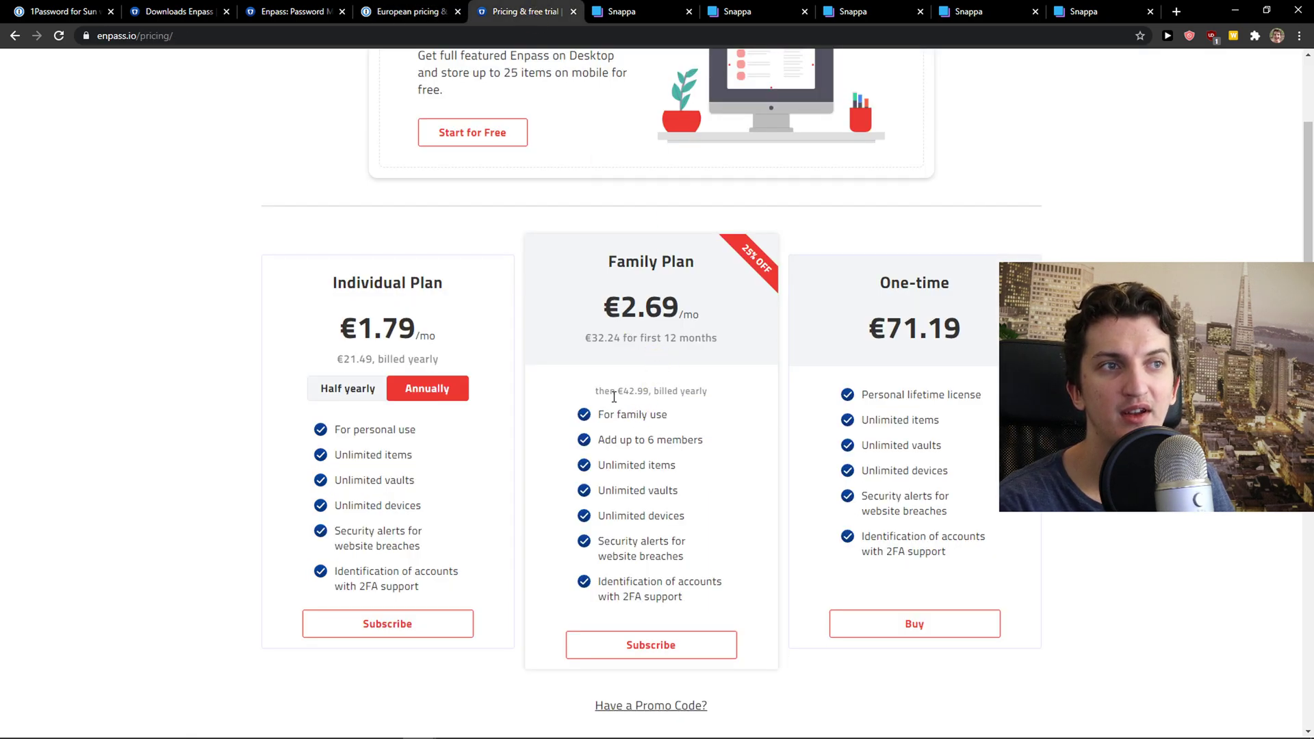
pyautogui.click(411, 12)
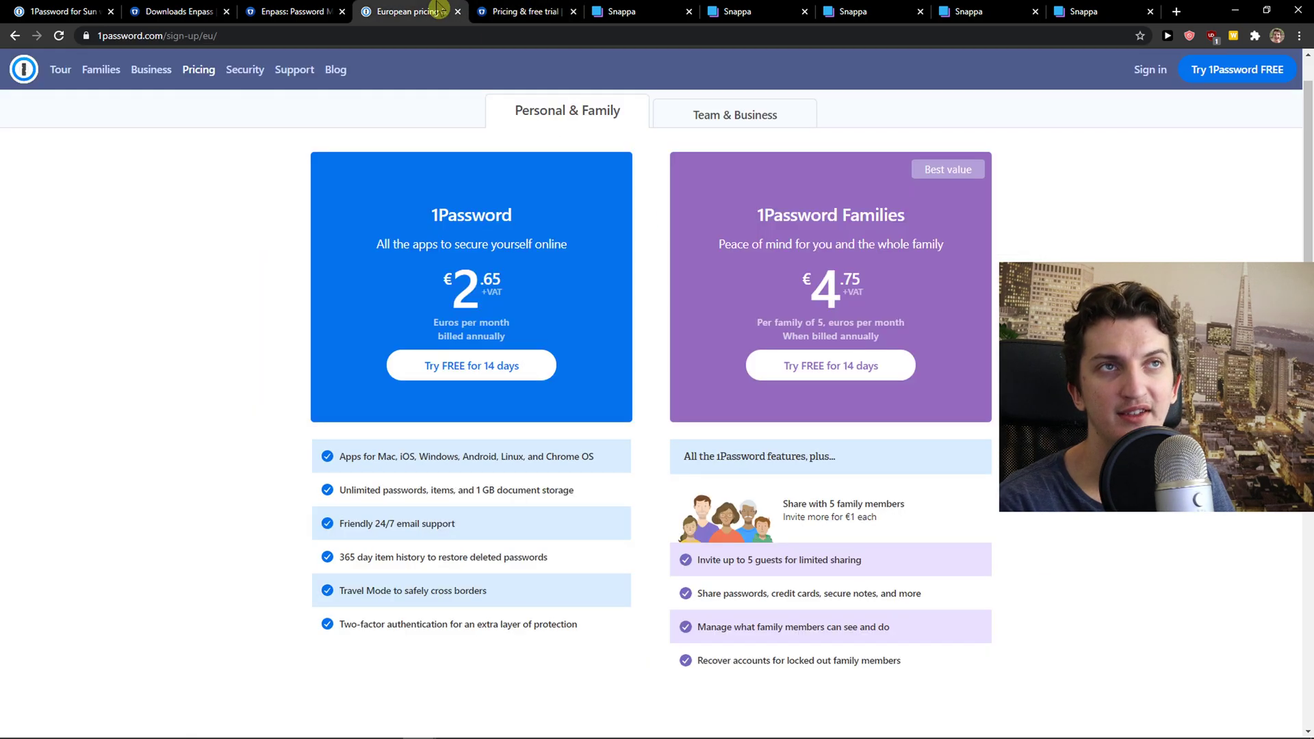
# - After a final pricing check, open the 1Password vault and move its tab after Enpass
pyautogui.click(513, 12)
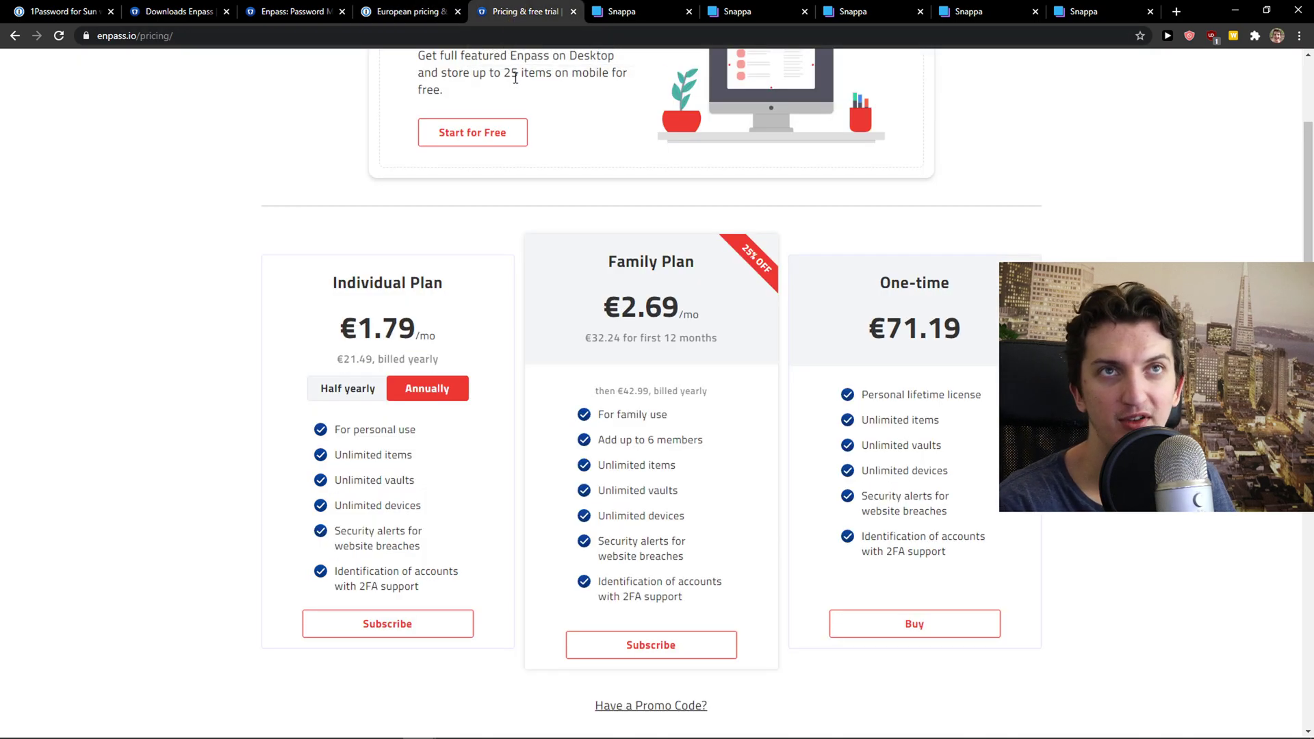
pyautogui.click(411, 11)
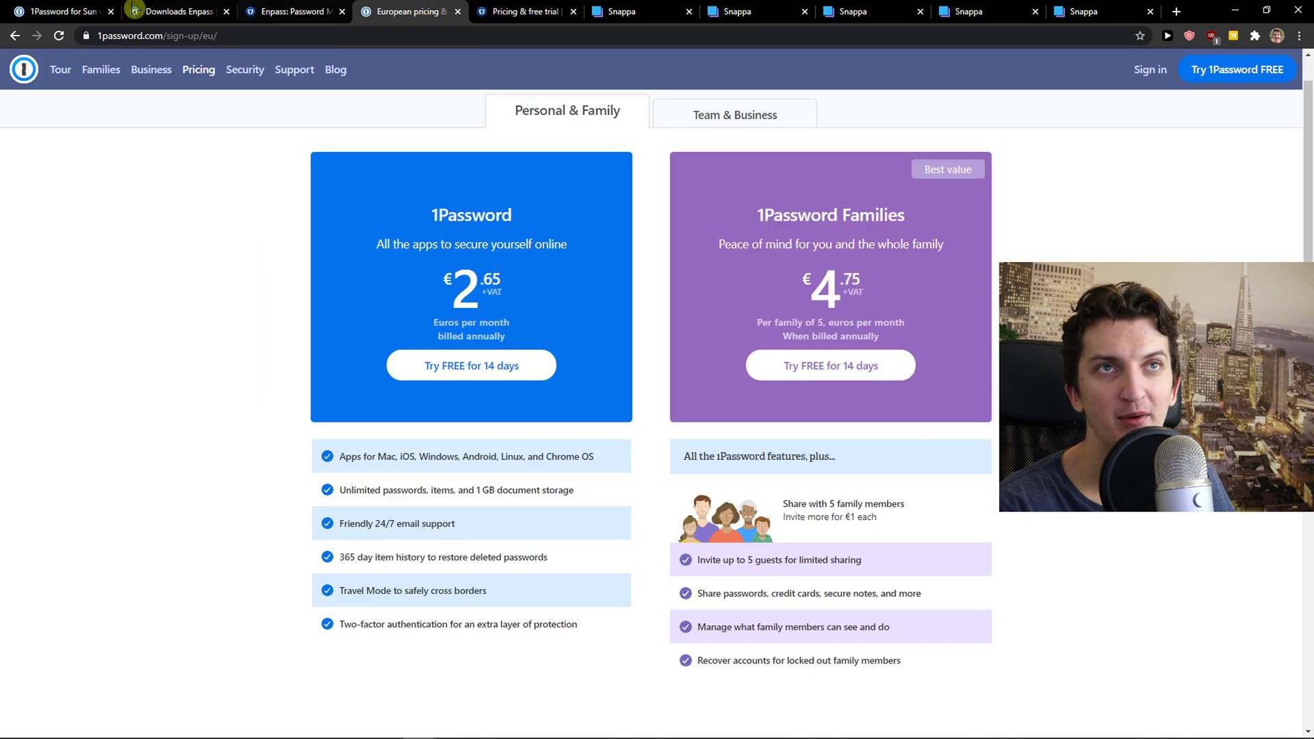
pyautogui.click(145, 11)
pyautogui.moveTo(193, 11); pyautogui.dragTo(308, 12)
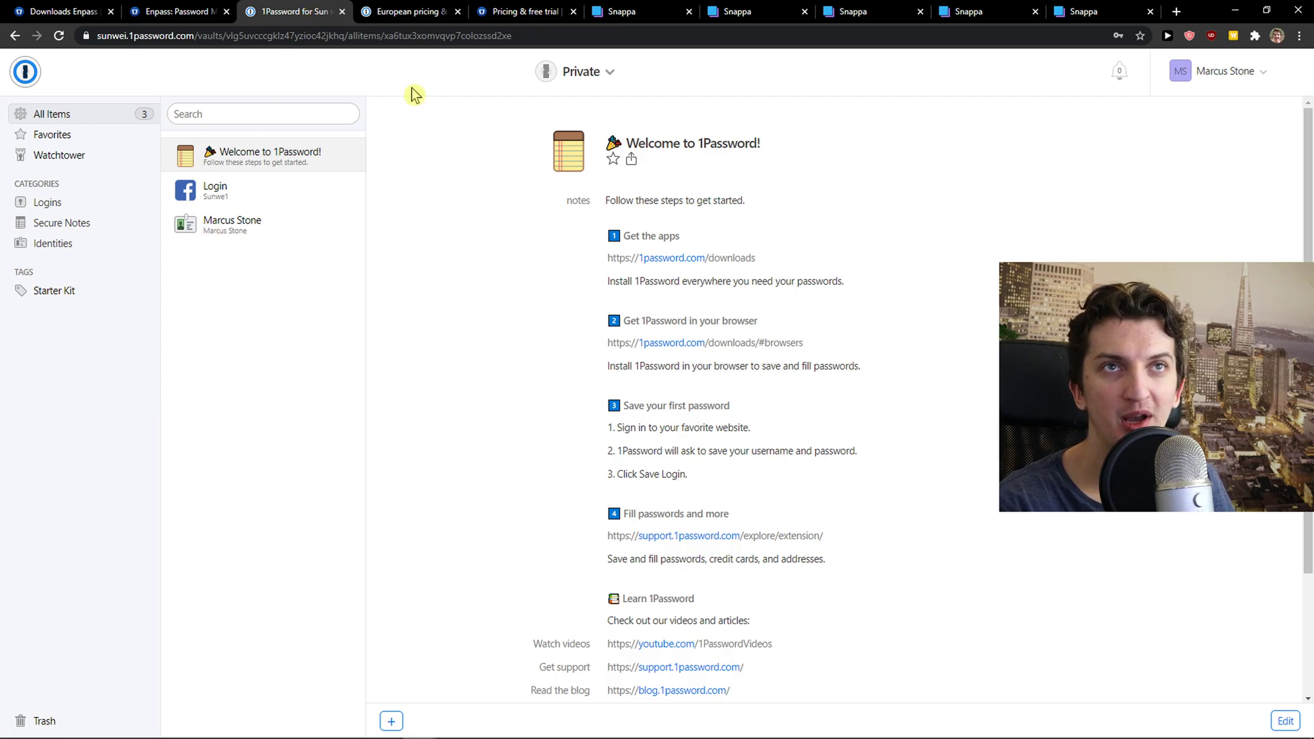
# - View the Watchtower report and Expiring items, then return to All Items
pyautogui.click(57, 157)
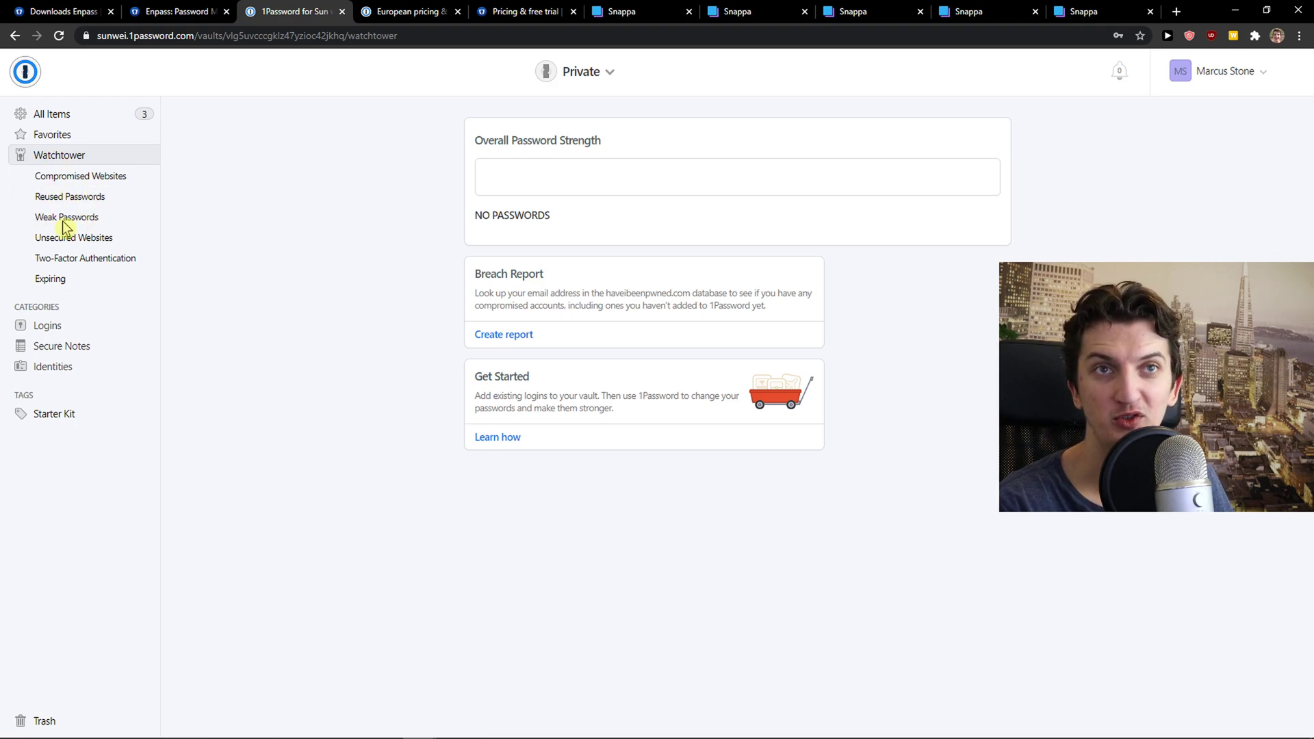
pyautogui.click(50, 279)
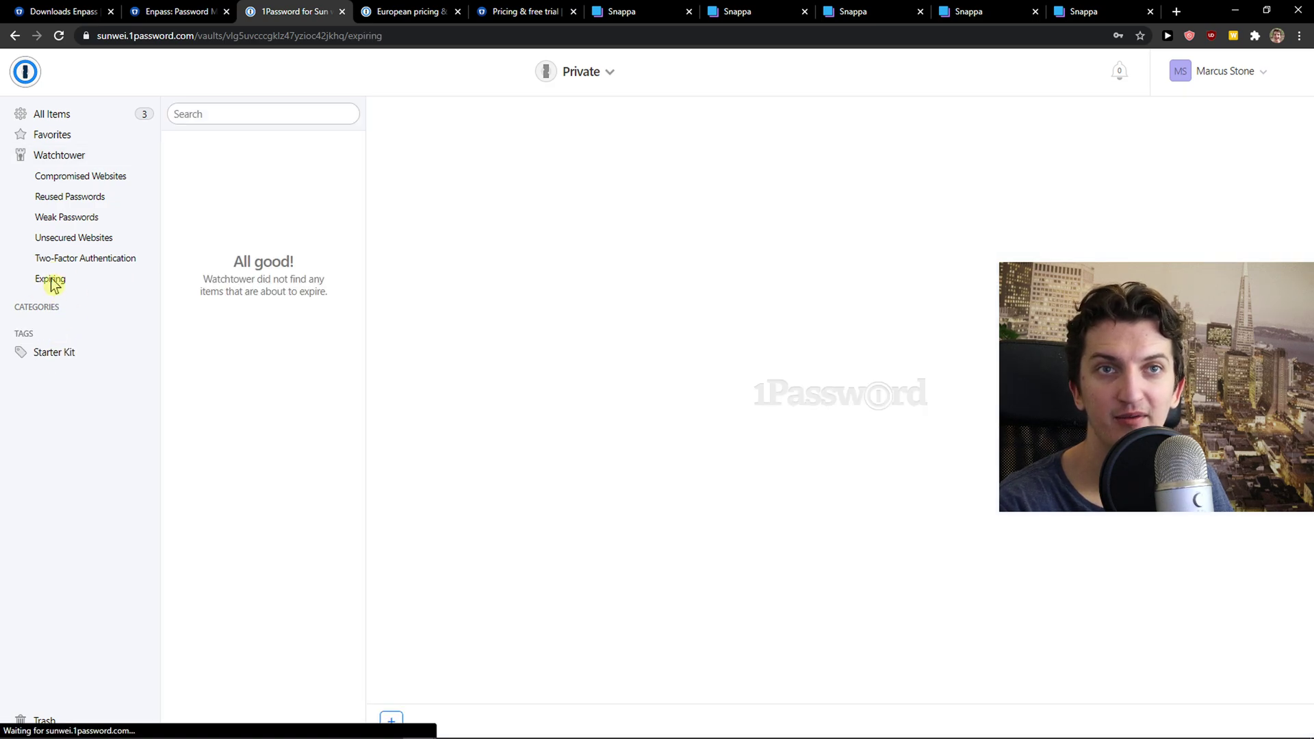
pyautogui.click(51, 114)
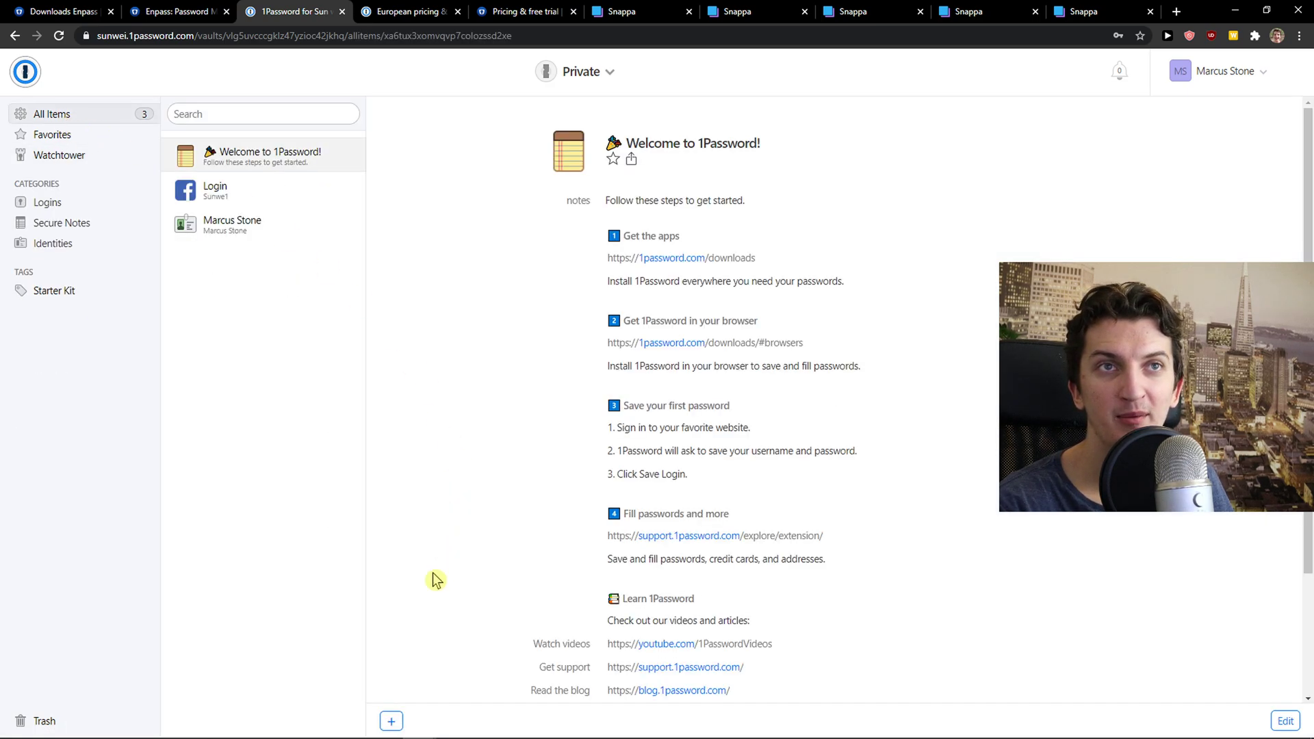
# - Open the new item types, start and discard a Login, then reopen the list
pyautogui.click(392, 724)
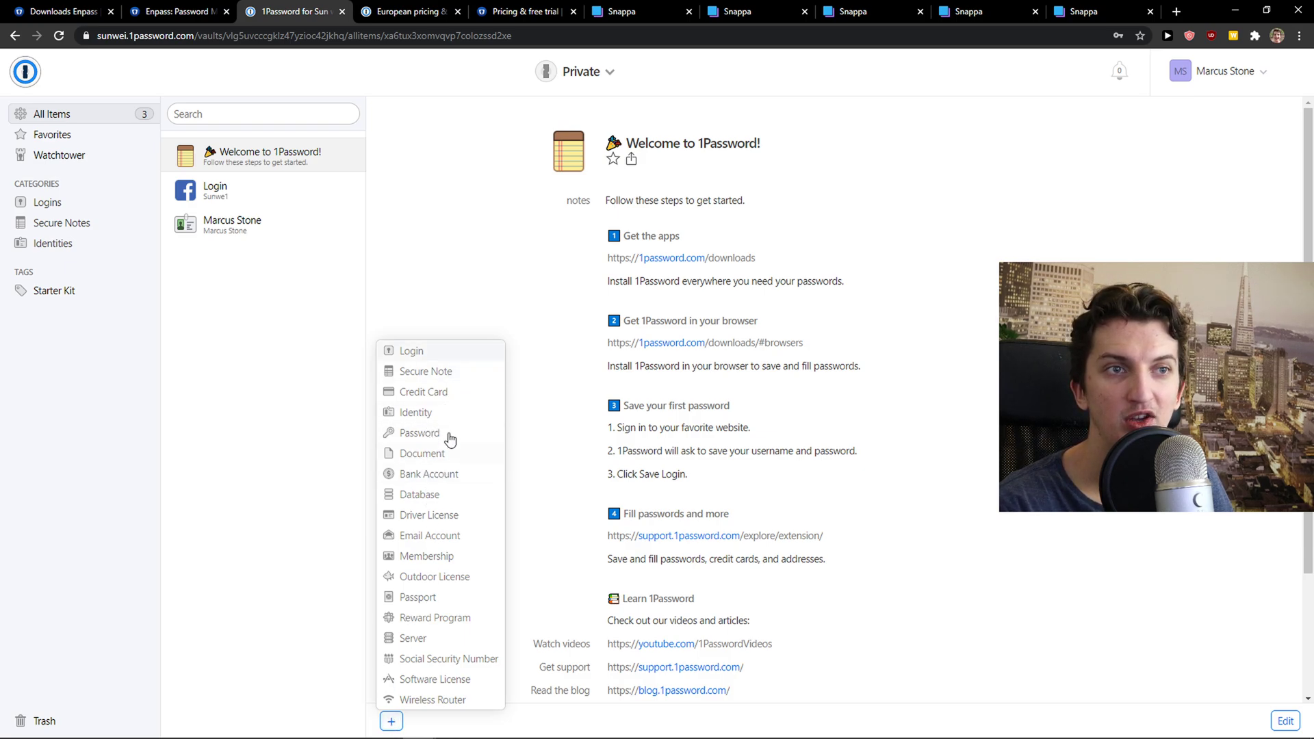
pyautogui.click(413, 351)
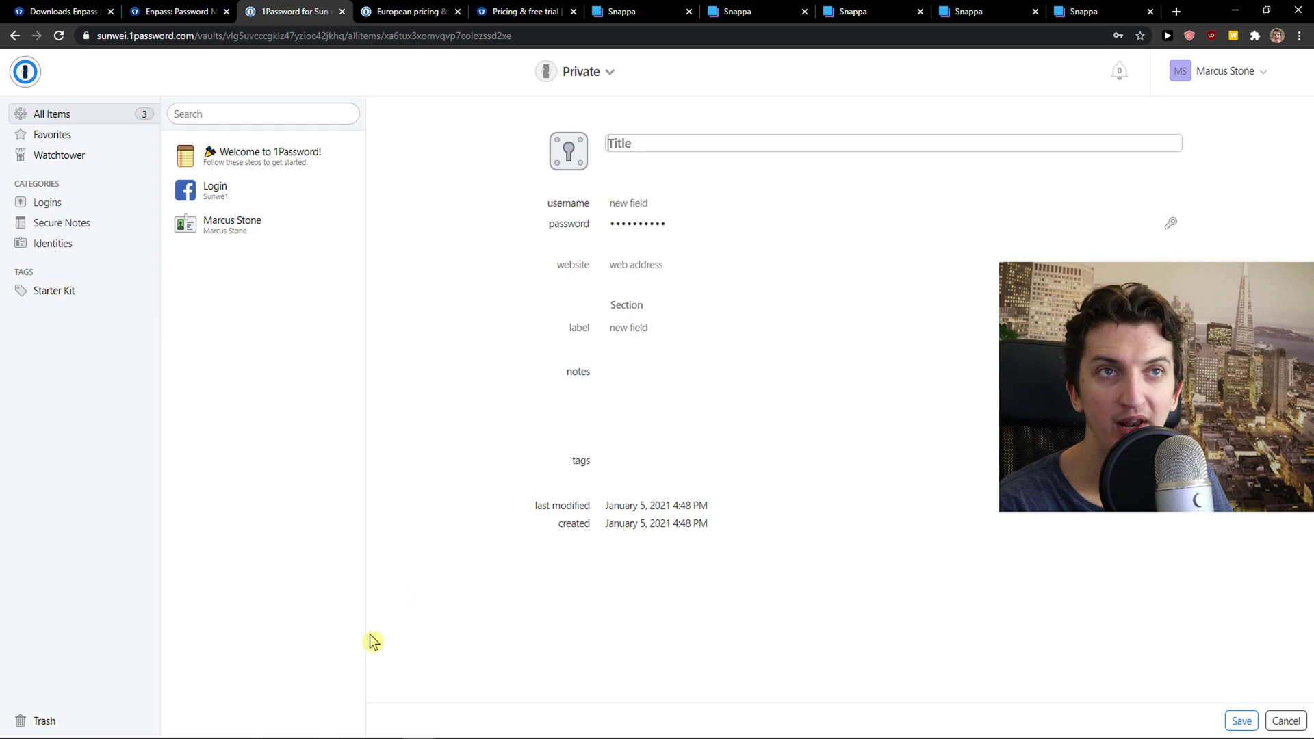
pyautogui.click(1287, 721)
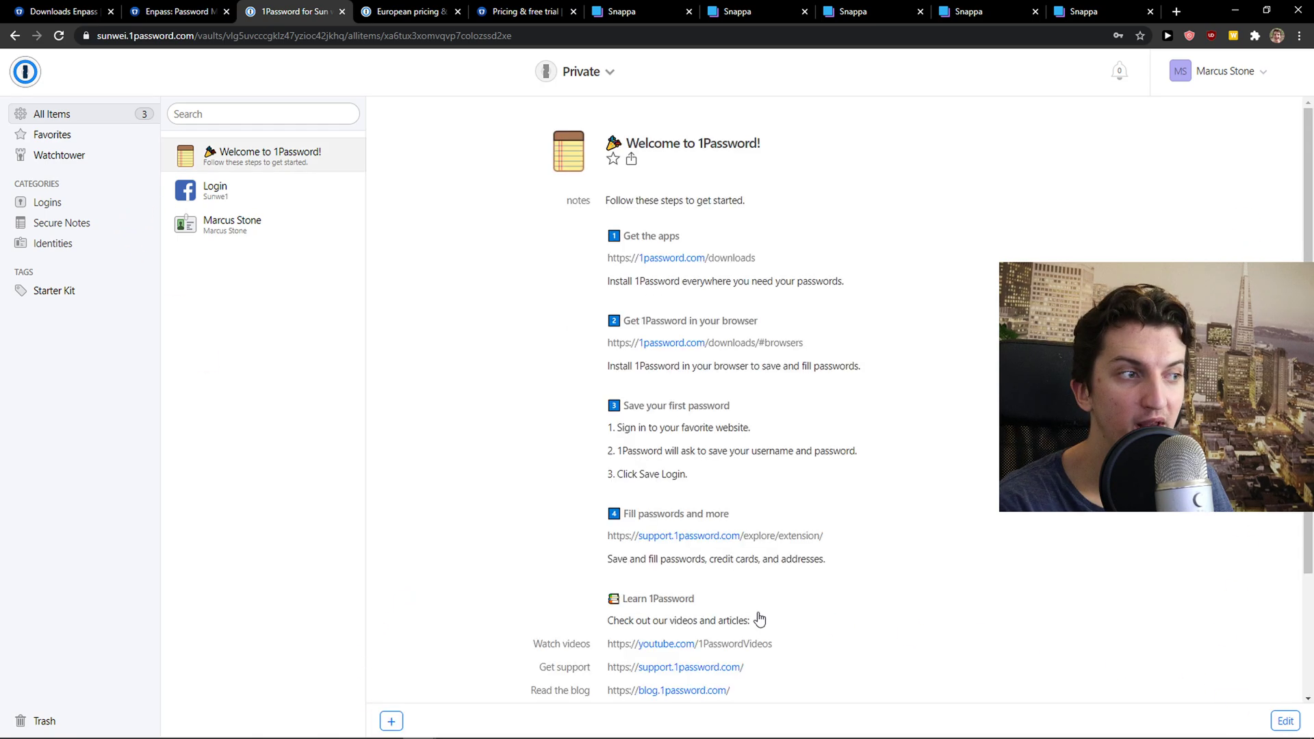
pyautogui.click(392, 723)
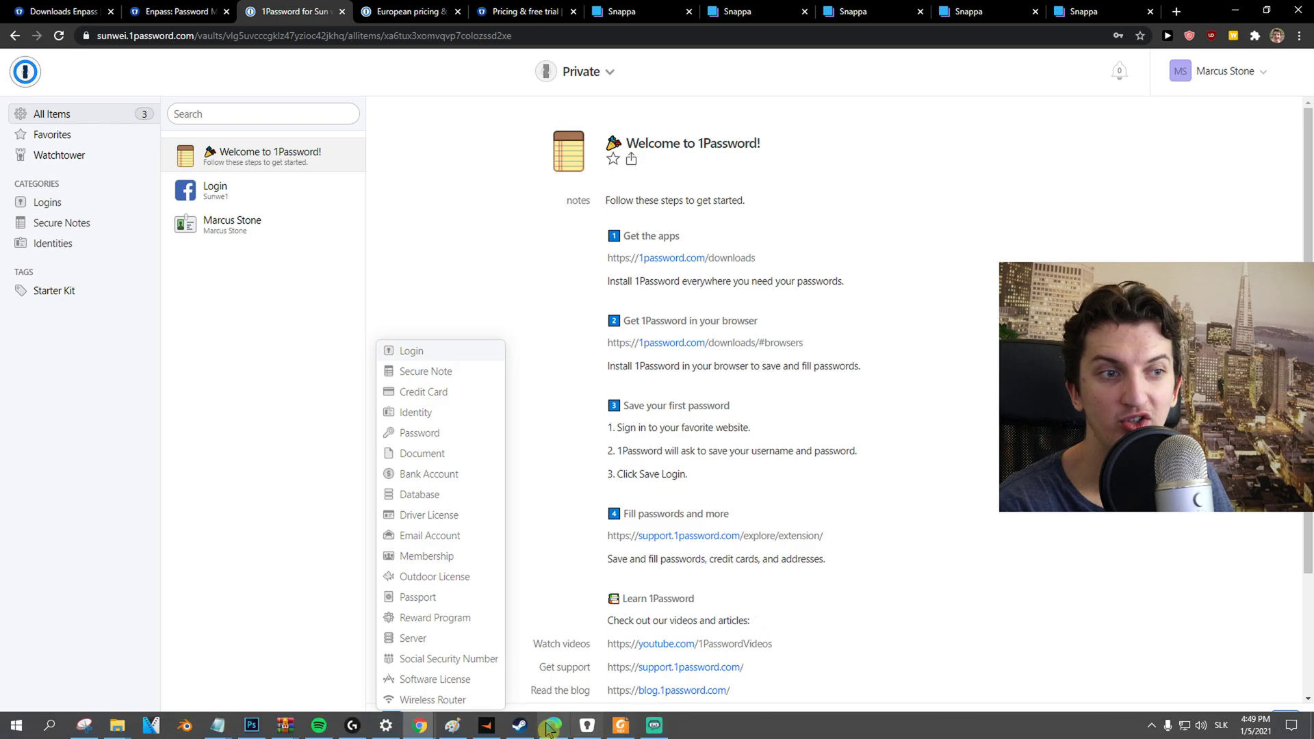
# - Bring up the Enpass desktop app, move its window aside, and close Settings
pyautogui.click(588, 727)
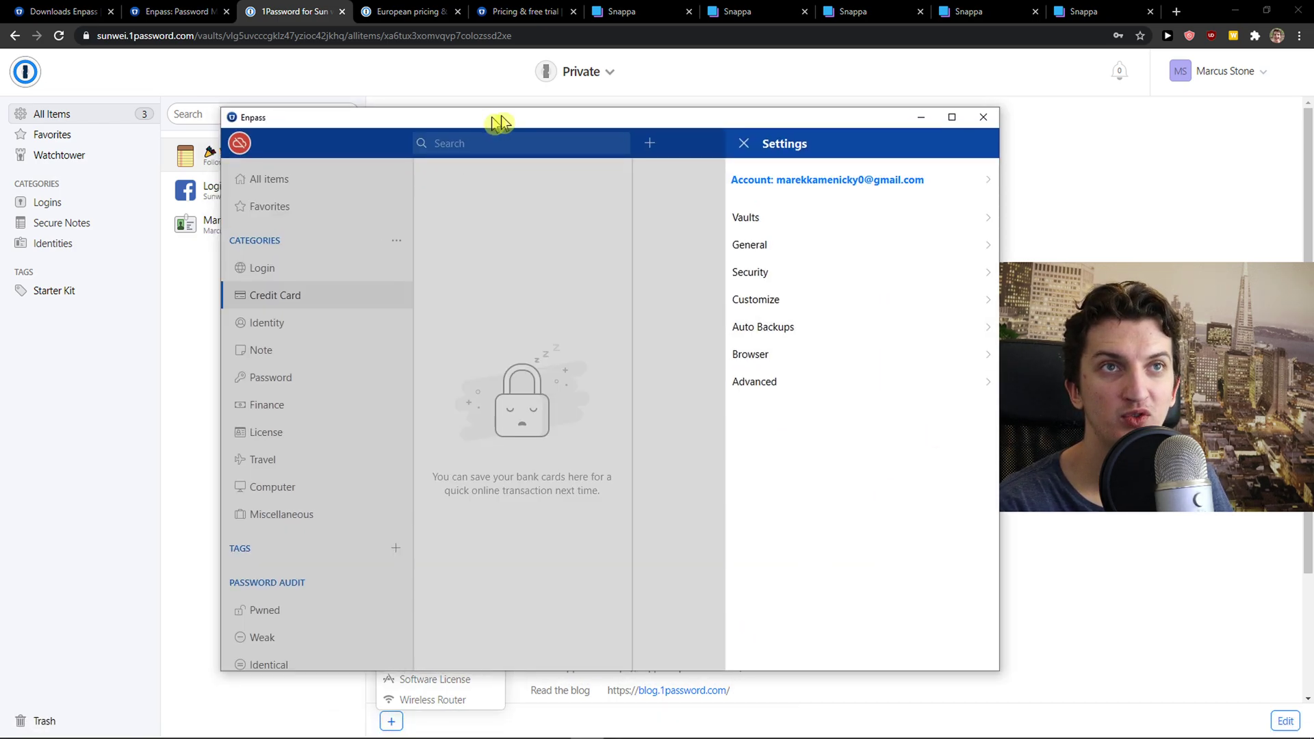
pyautogui.moveTo(473, 120); pyautogui.dragTo(707, 91)
pyautogui.click(771, 227)
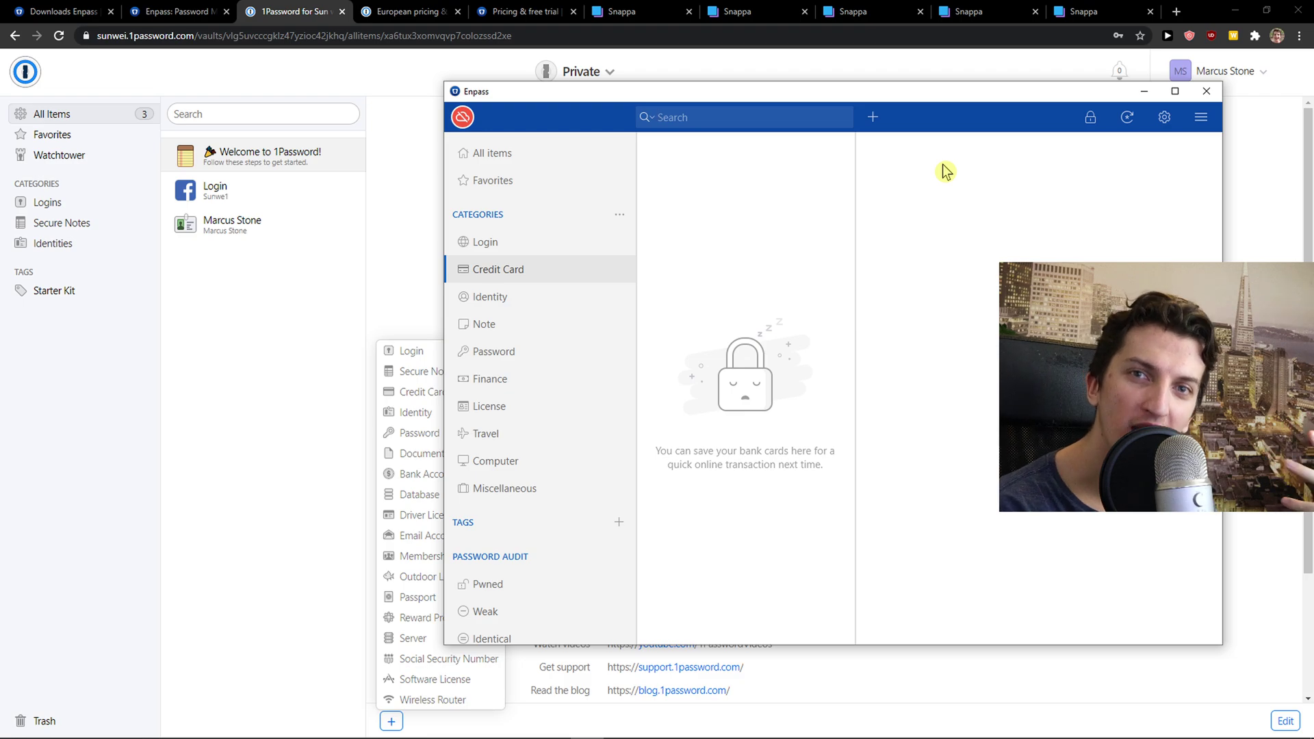
# - Browse All items and Favorites, ending on the empty Login category
pyautogui.click(575, 154)
pyautogui.click(563, 176)
pyautogui.click(545, 242)
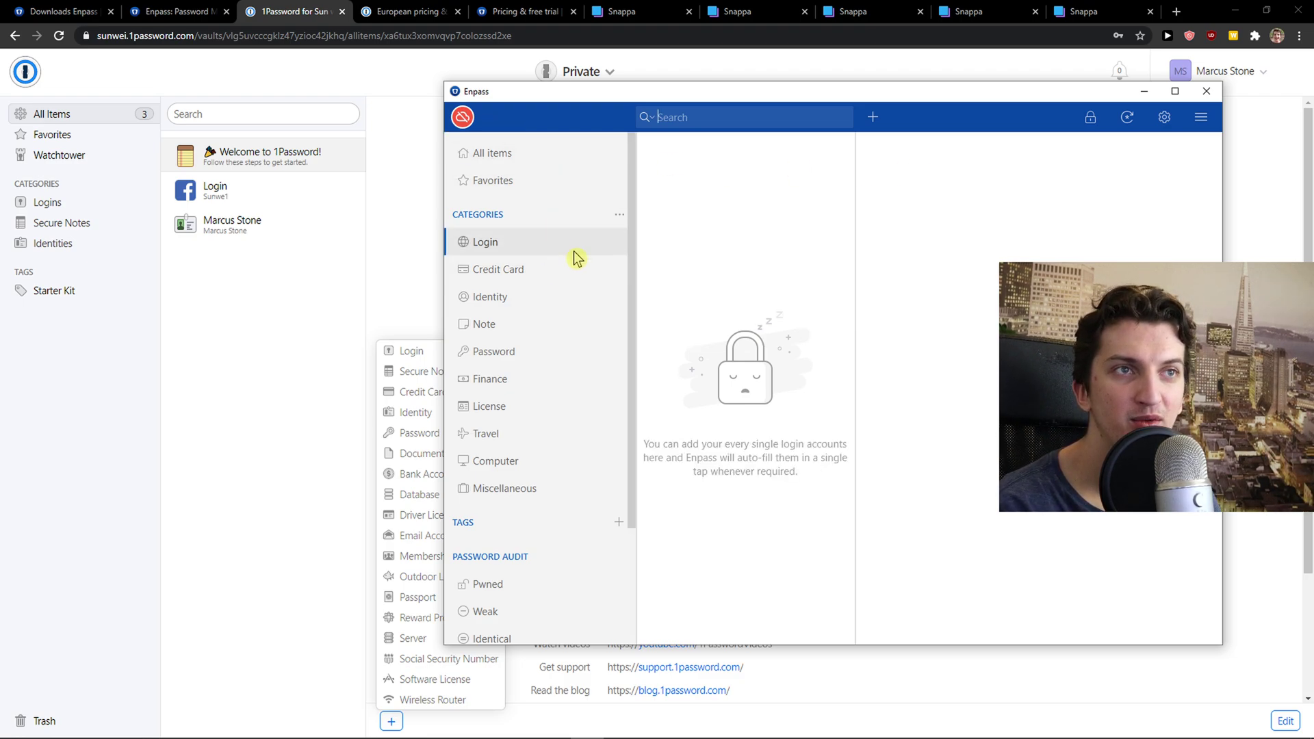
# - Start a new Enpass Login item using the Facebook template
pyautogui.click(874, 117)
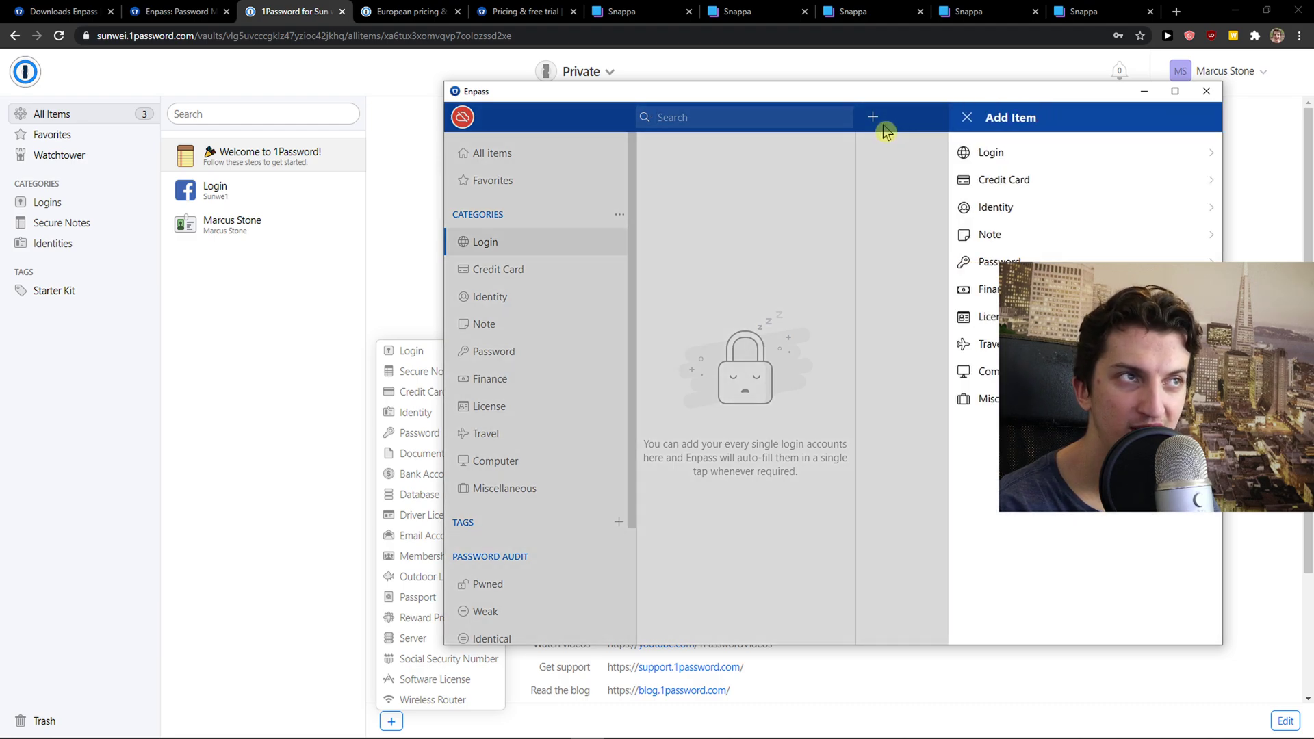
pyautogui.click(1055, 154)
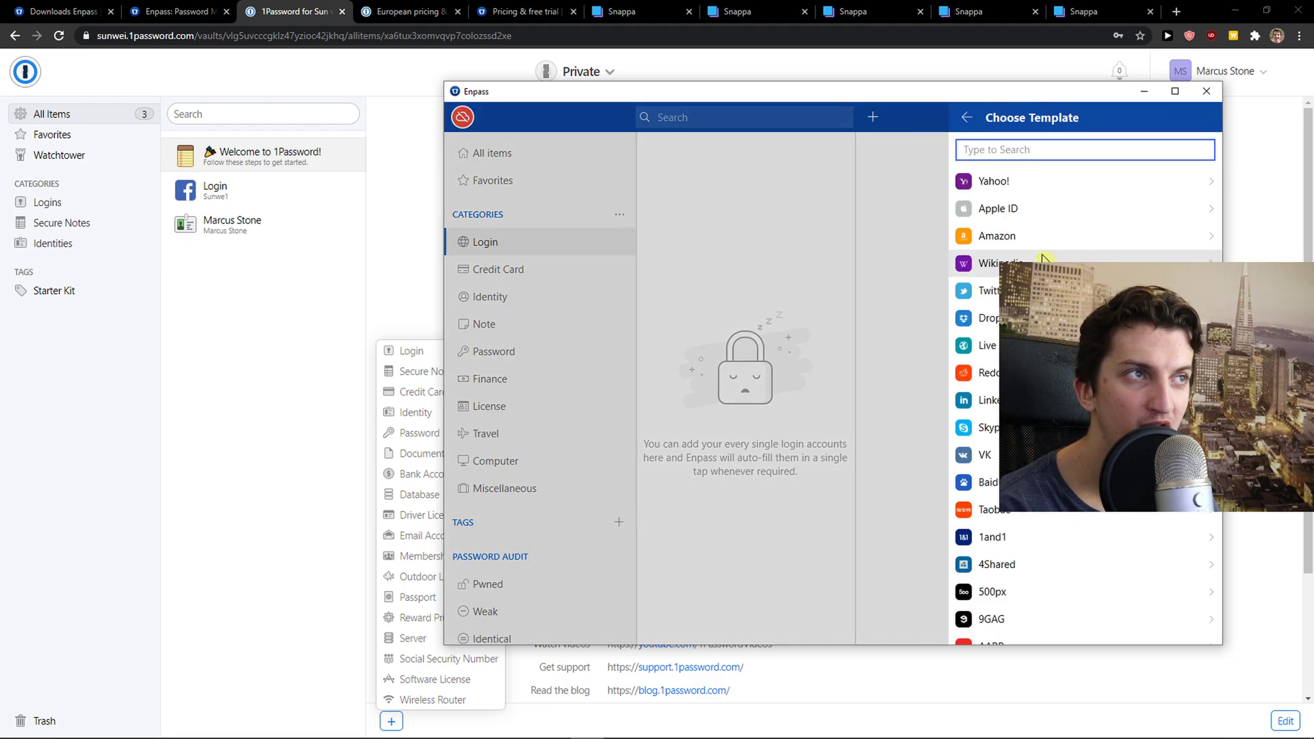
pyautogui.scroll(-5, 1038, 247)
pyautogui.scroll(-4, 1035, 250)
pyautogui.scroll(-4, 1036, 250)
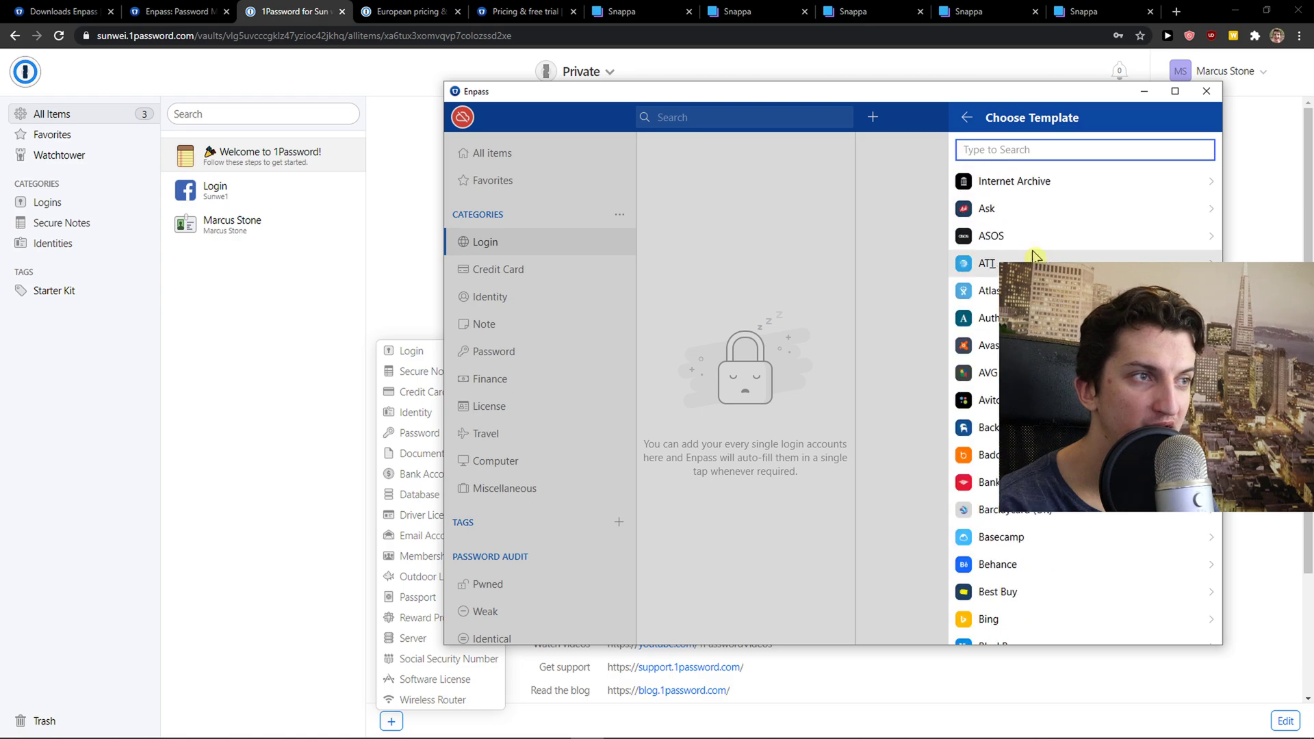
pyautogui.scroll(-3, 1036, 250)
pyautogui.scroll(5, 1036, 250)
pyautogui.scroll(5, 1036, 254)
pyautogui.scroll(5, 1037, 253)
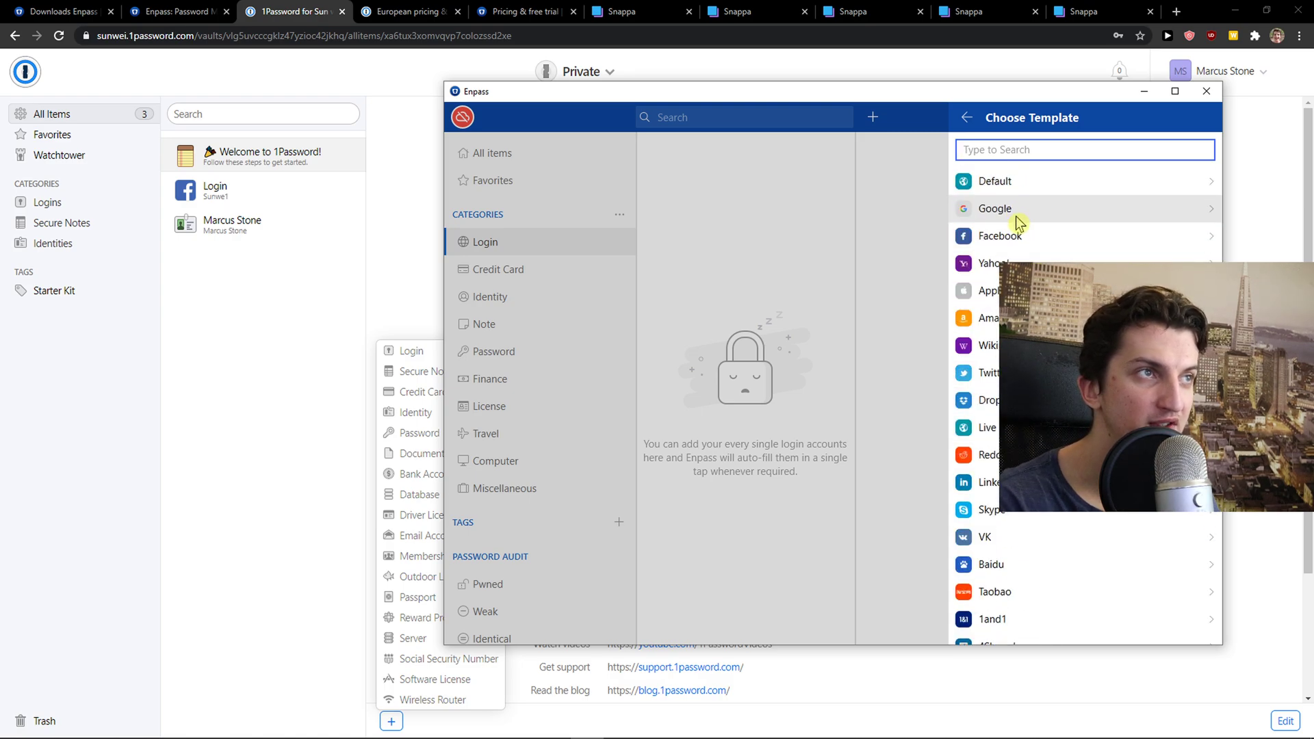
pyautogui.scroll(3, 1036, 206)
pyautogui.write('face')
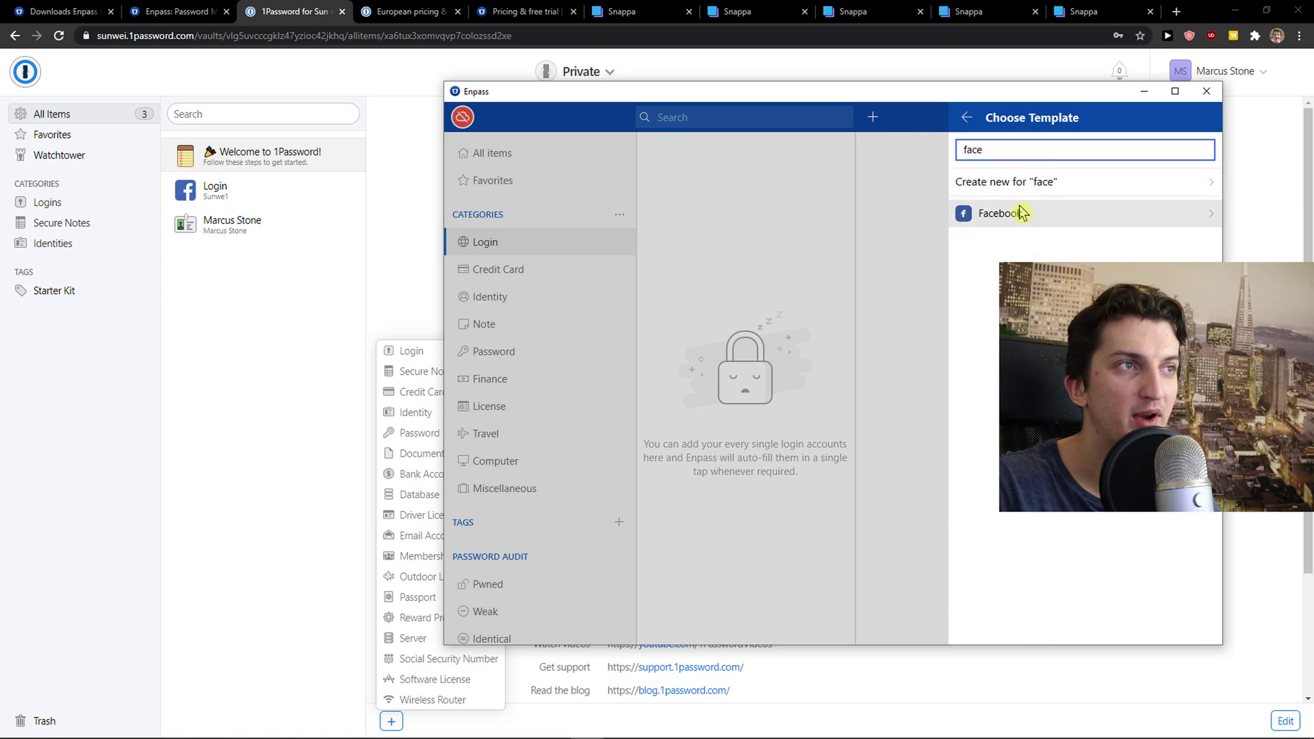
pyautogui.click(1012, 211)
pyautogui.scroll(-3, 994, 238)
pyautogui.scroll(3, 995, 238)
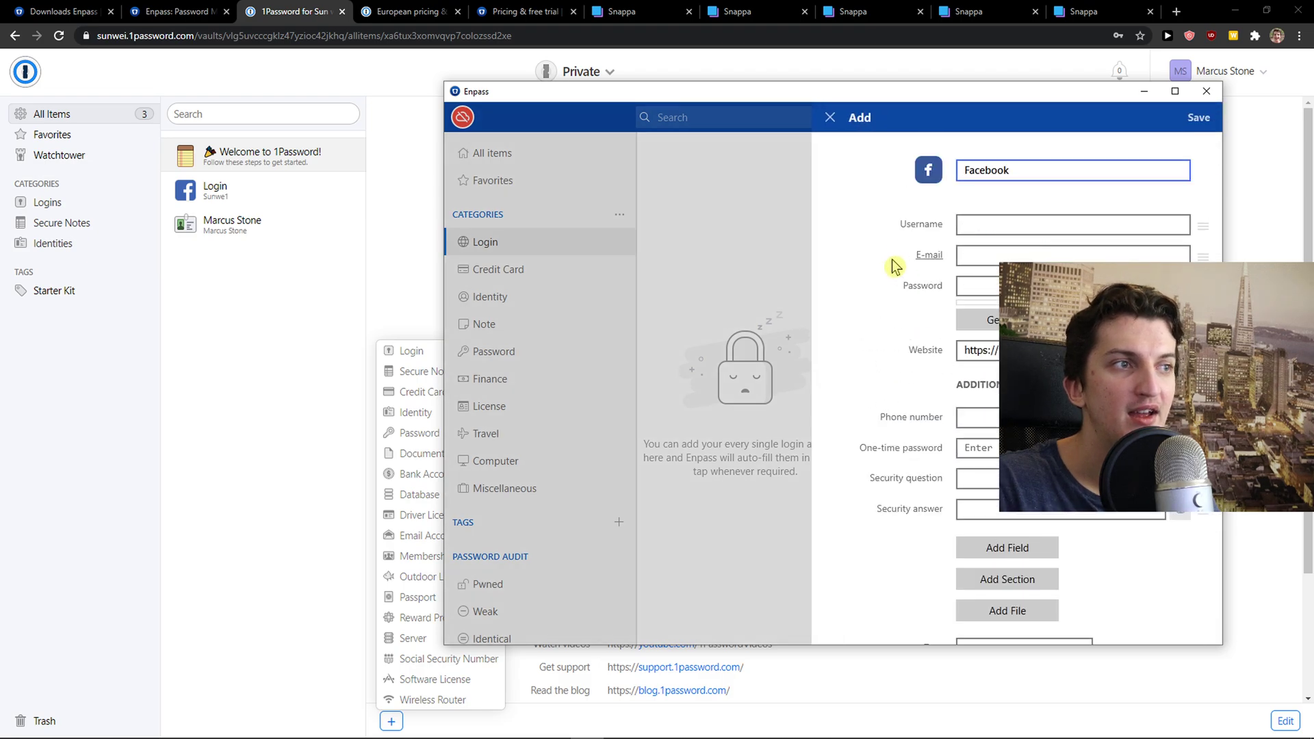
pyautogui.click(1000, 225)
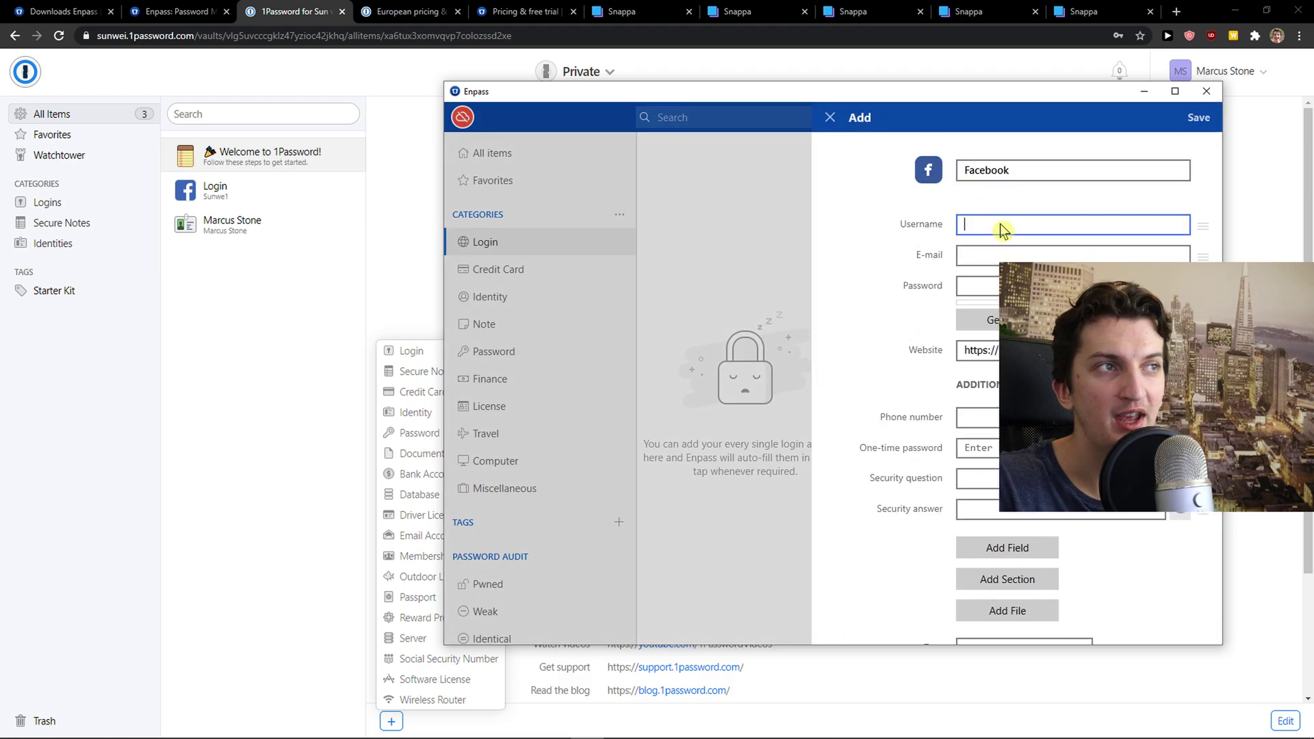
pyautogui.press('Tab')
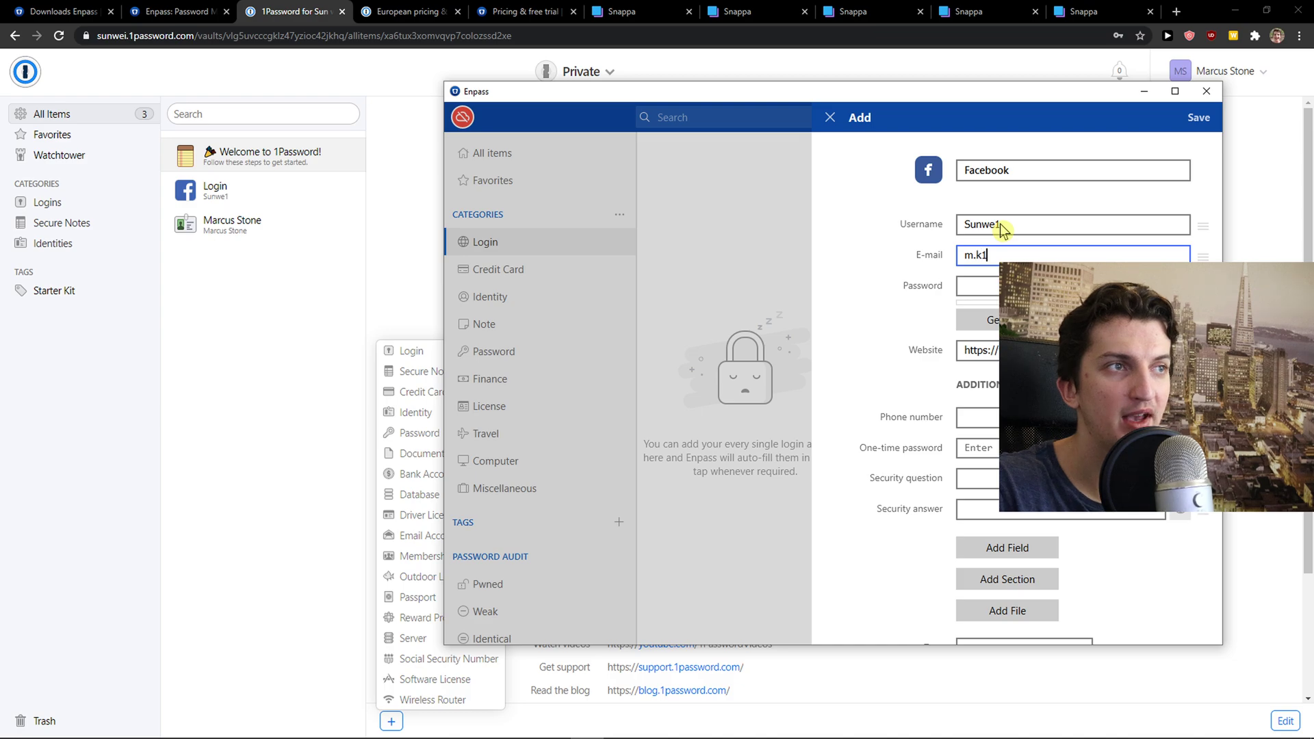
pyautogui.press('Tab')
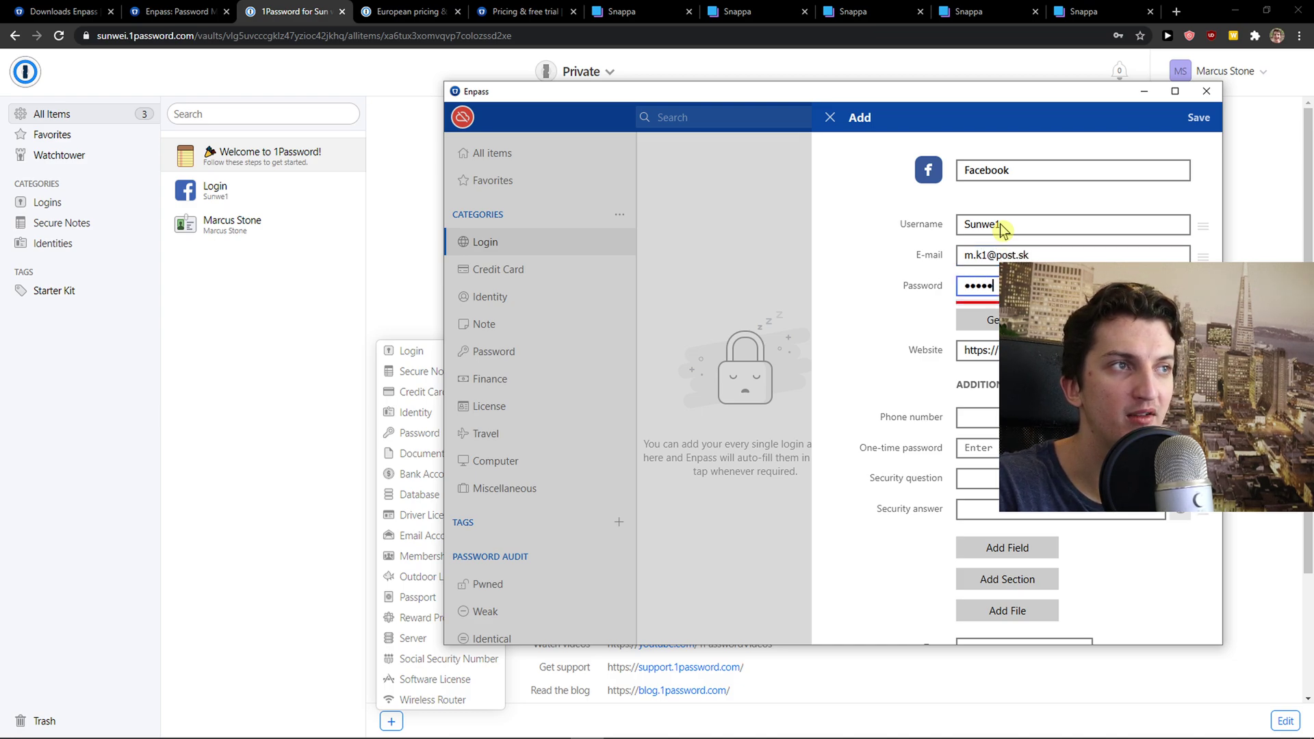
pyautogui.moveTo(822, 91); pyautogui.dragTo(547, 87)
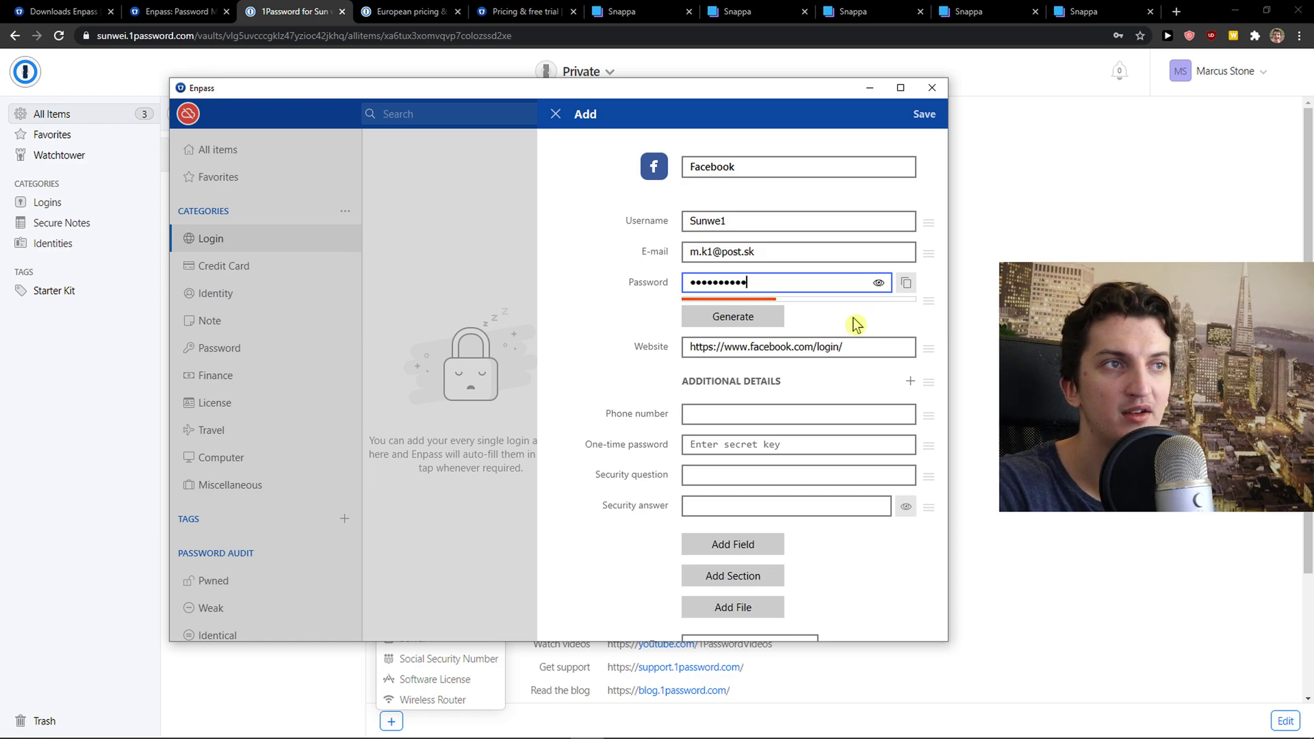
pyautogui.scroll(-3, 855, 324)
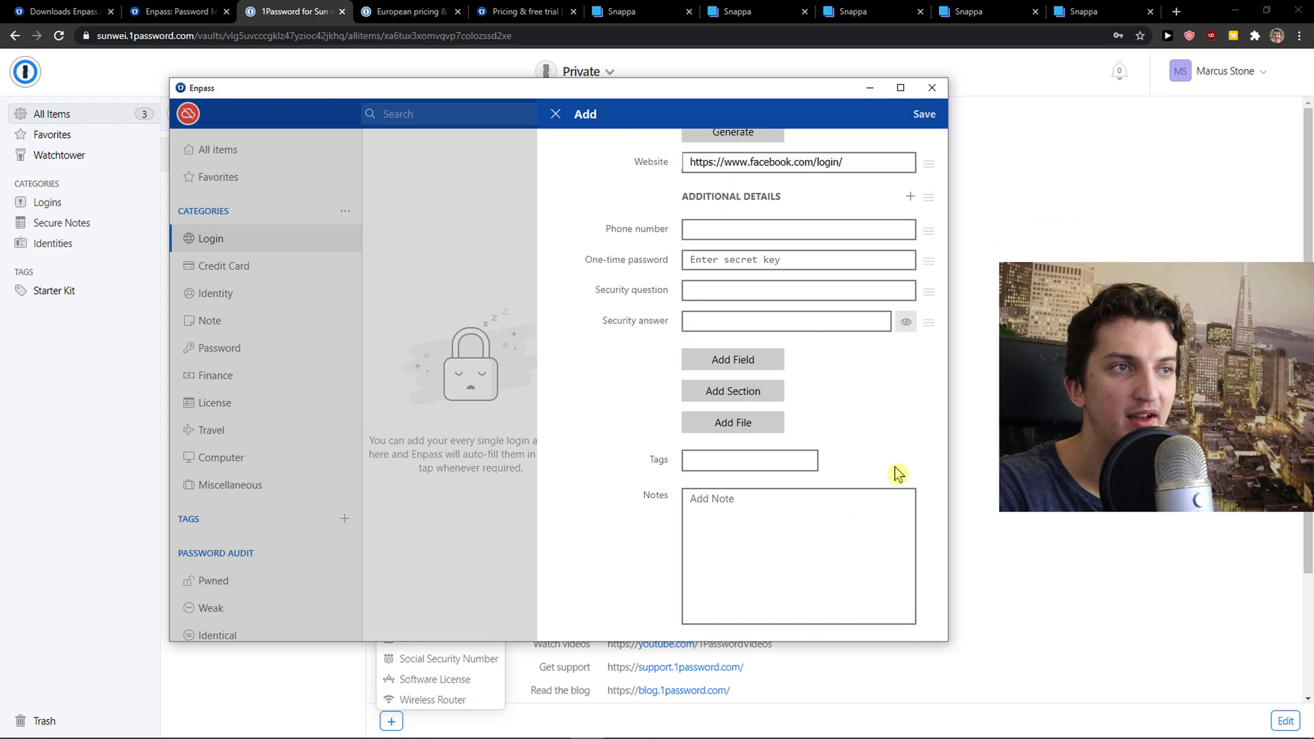
pyautogui.scroll(3, 897, 474)
pyautogui.scroll(-1, 823, 359)
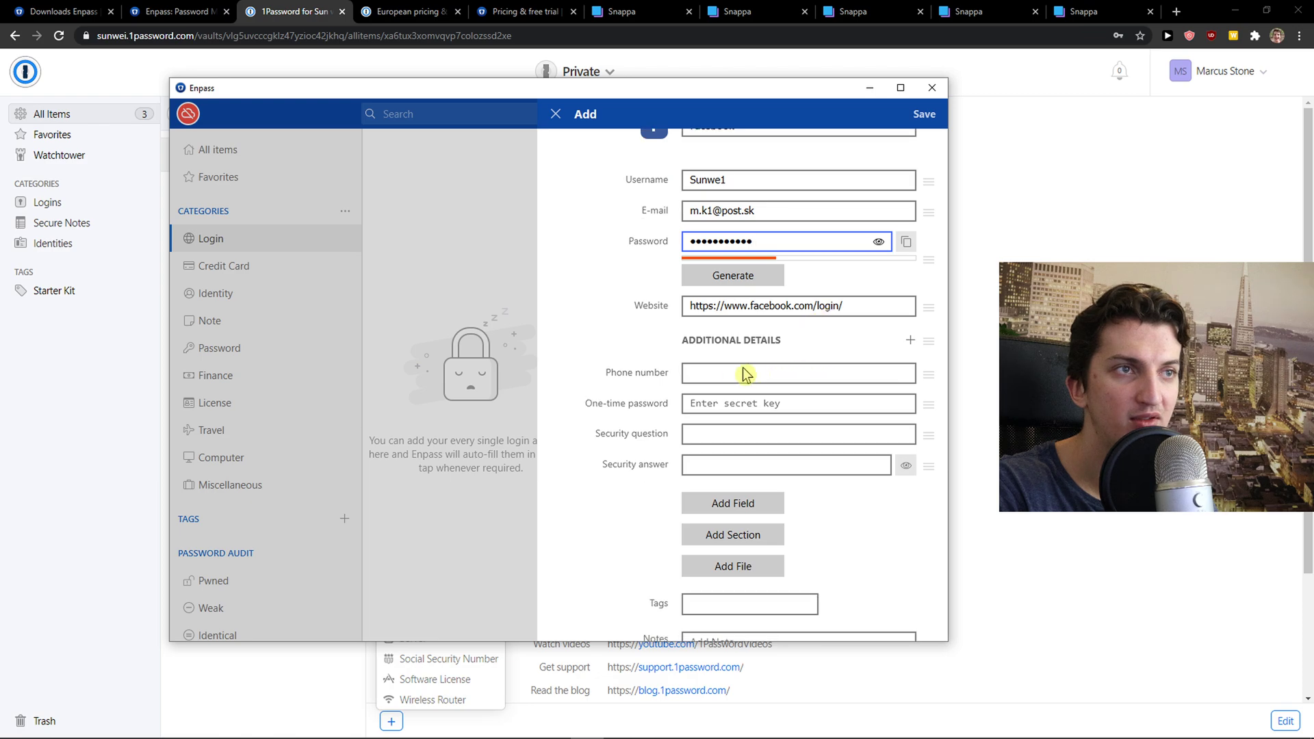
pyautogui.scroll(-3, 801, 466)
pyautogui.scroll(4, 823, 339)
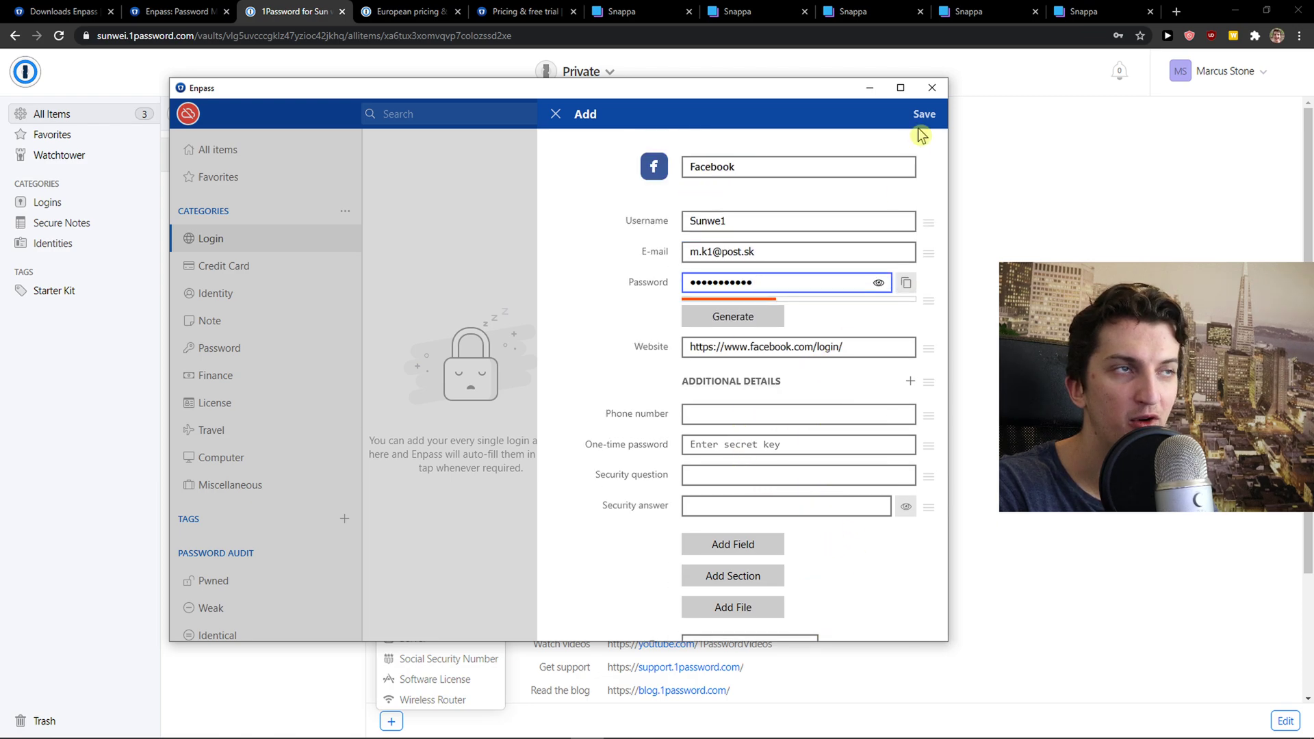
pyautogui.click(924, 113)
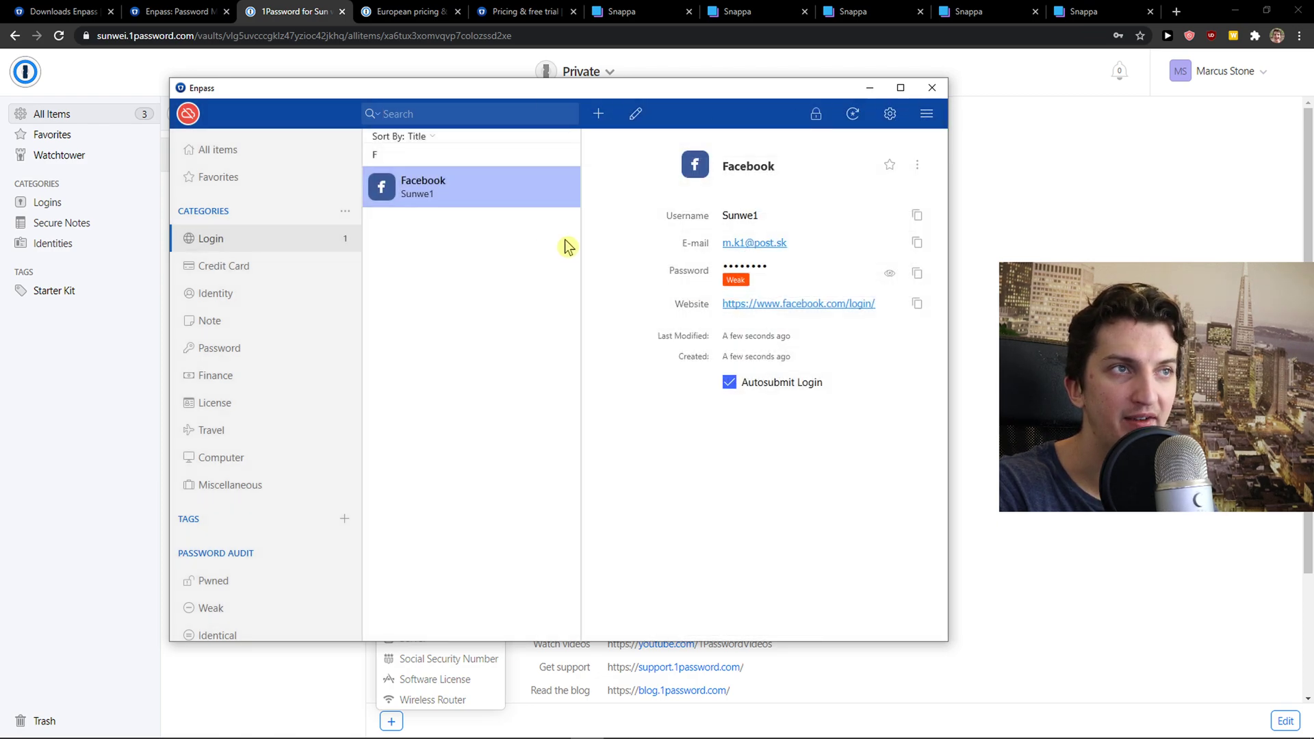
# - Compare with the 1Password Facebook login, then start searching the Enpass vault
pyautogui.moveTo(480, 92); pyautogui.dragTo(376, 231)
pyautogui.click(309, 200)
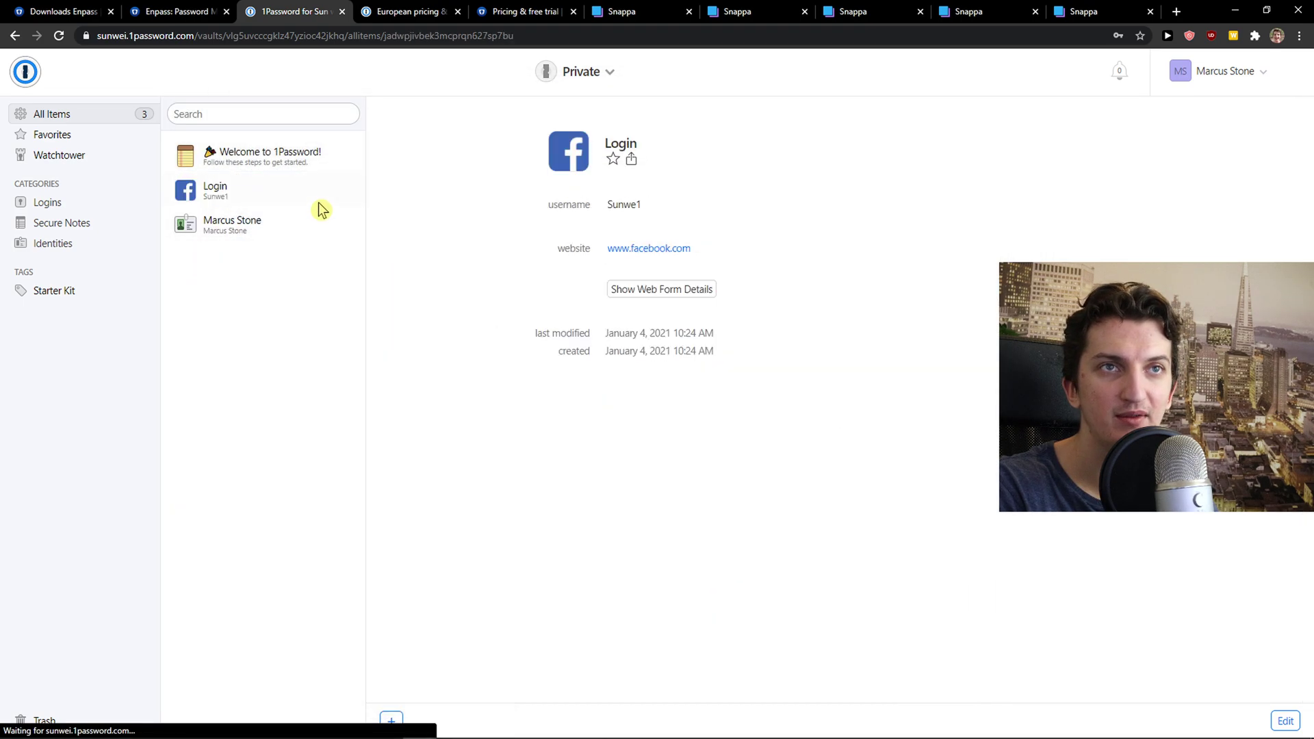
pyautogui.hotkey('alt', 'Tab')
pyautogui.moveTo(430, 282); pyautogui.dragTo(475, 137)
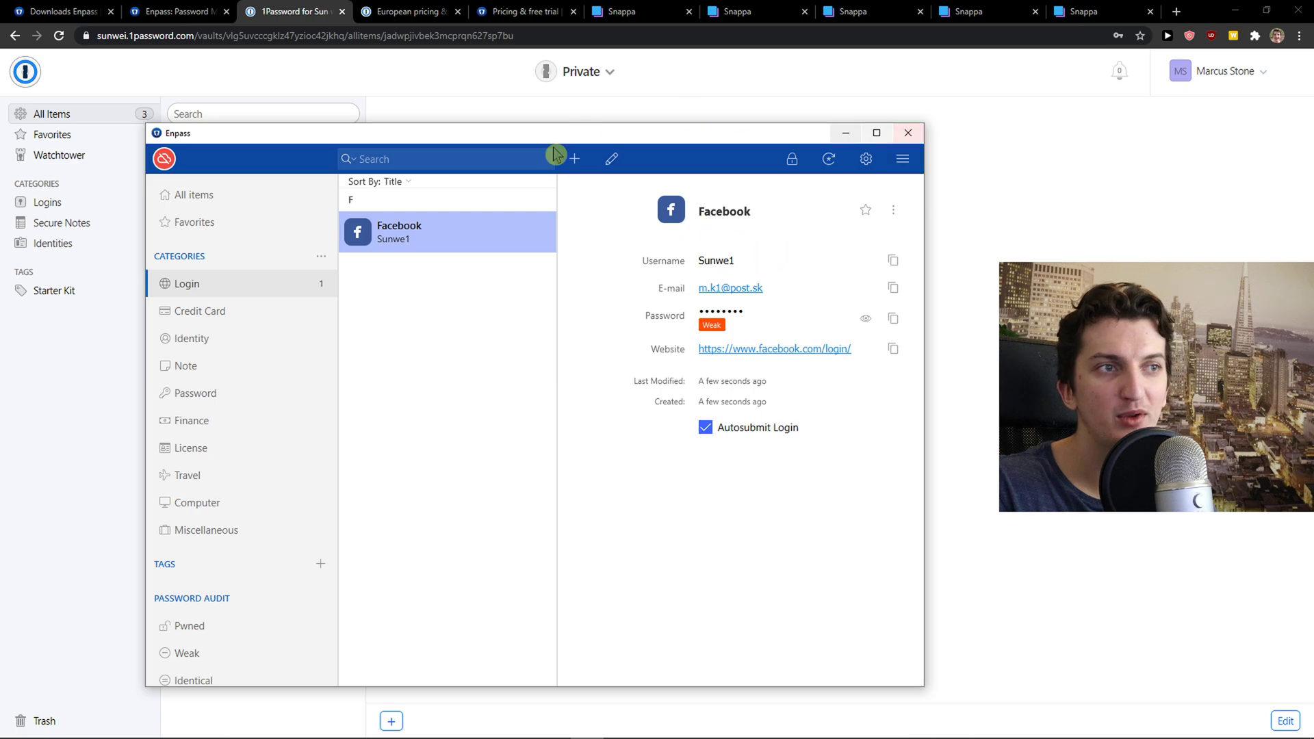
pyautogui.click(509, 157)
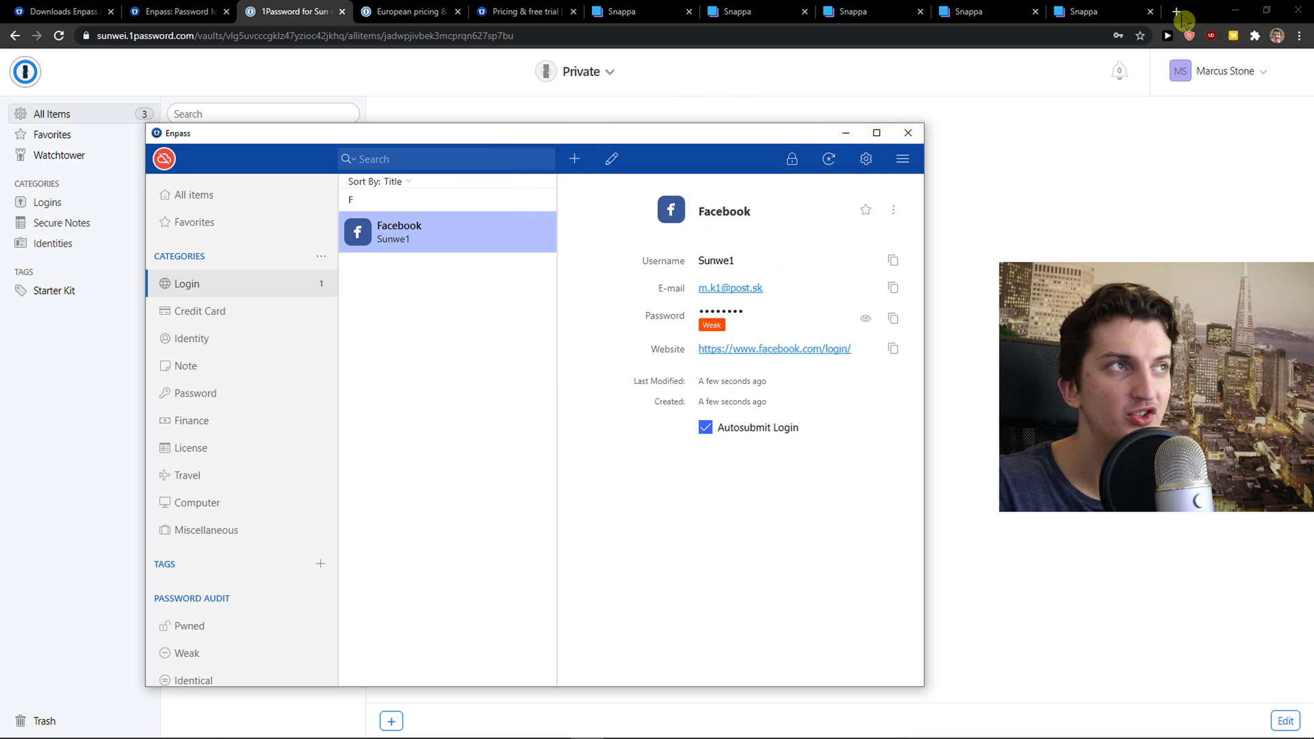
# - Search the web for 'enpass extension' and open its Chrome Web Store page
pyautogui.click(1179, 15)
pyautogui.write('enpass ')
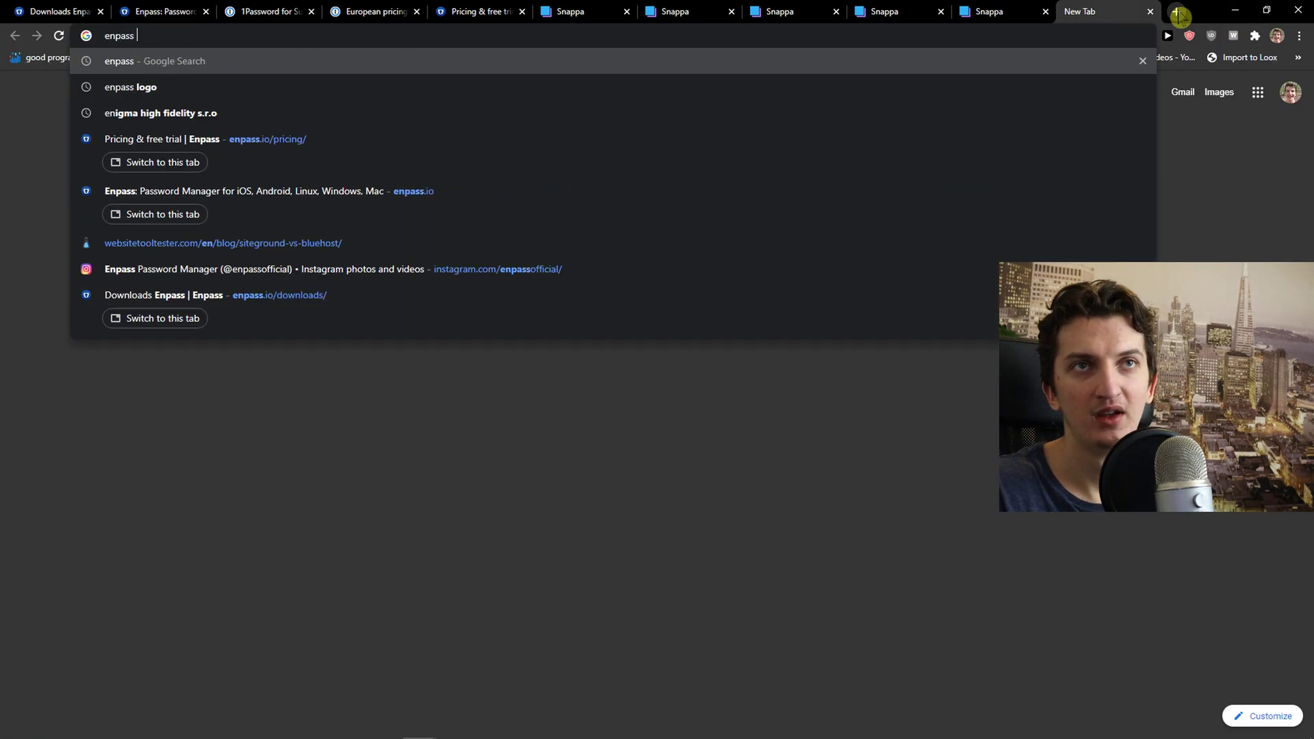
pyautogui.write('exte')
pyautogui.press('Return')
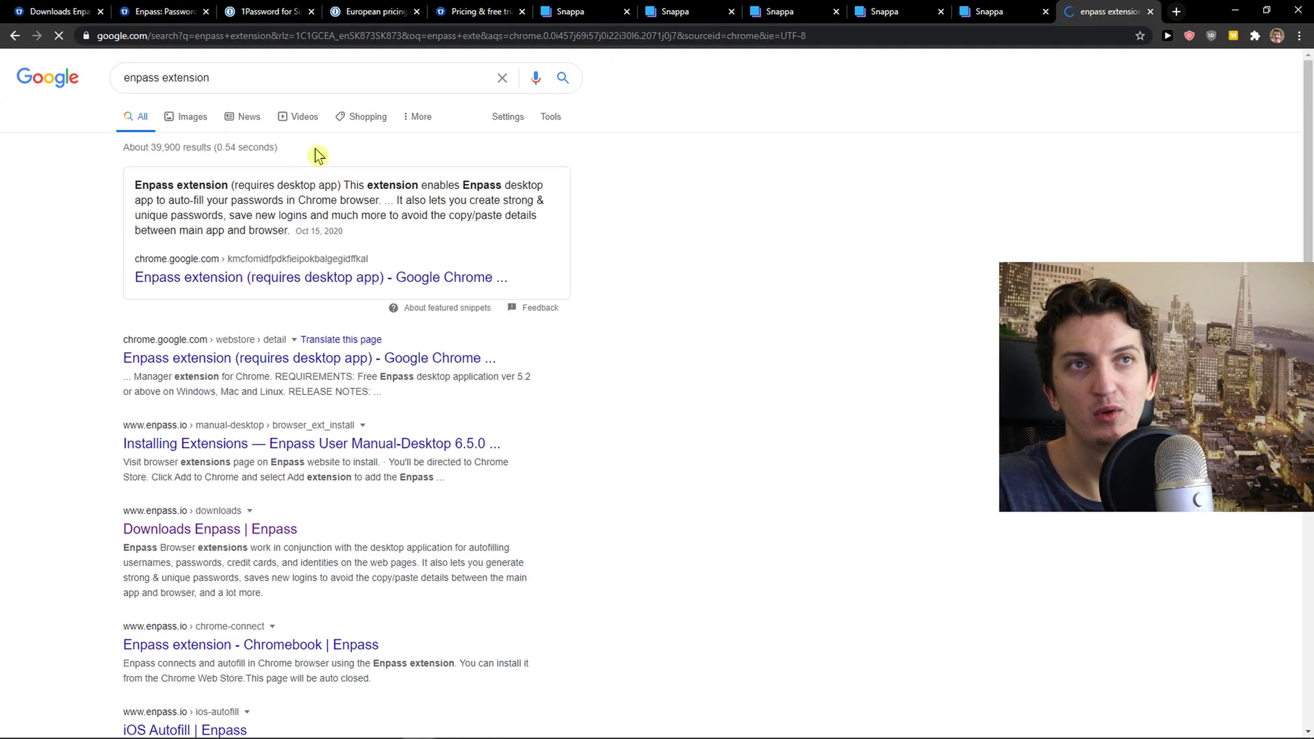
pyautogui.click(215, 357)
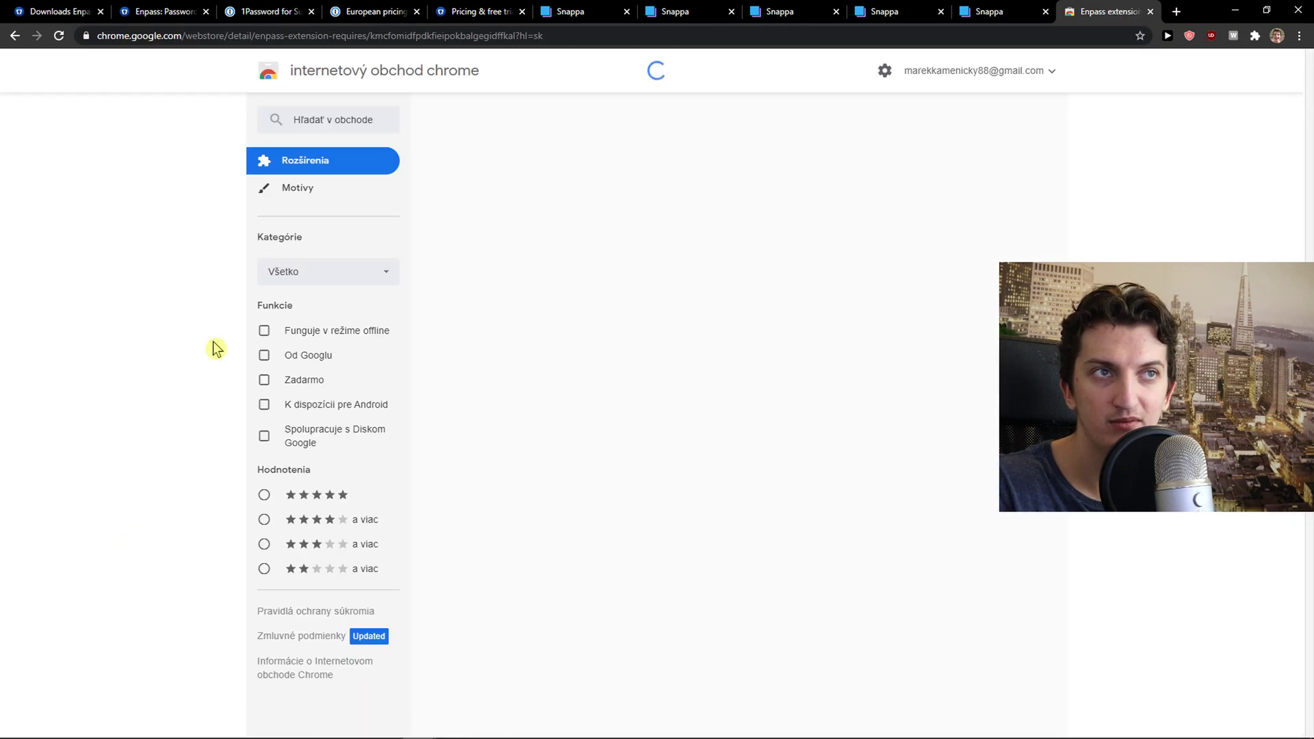
pyautogui.scroll(-3, 237, 344)
pyautogui.scroll(-5, 236, 343)
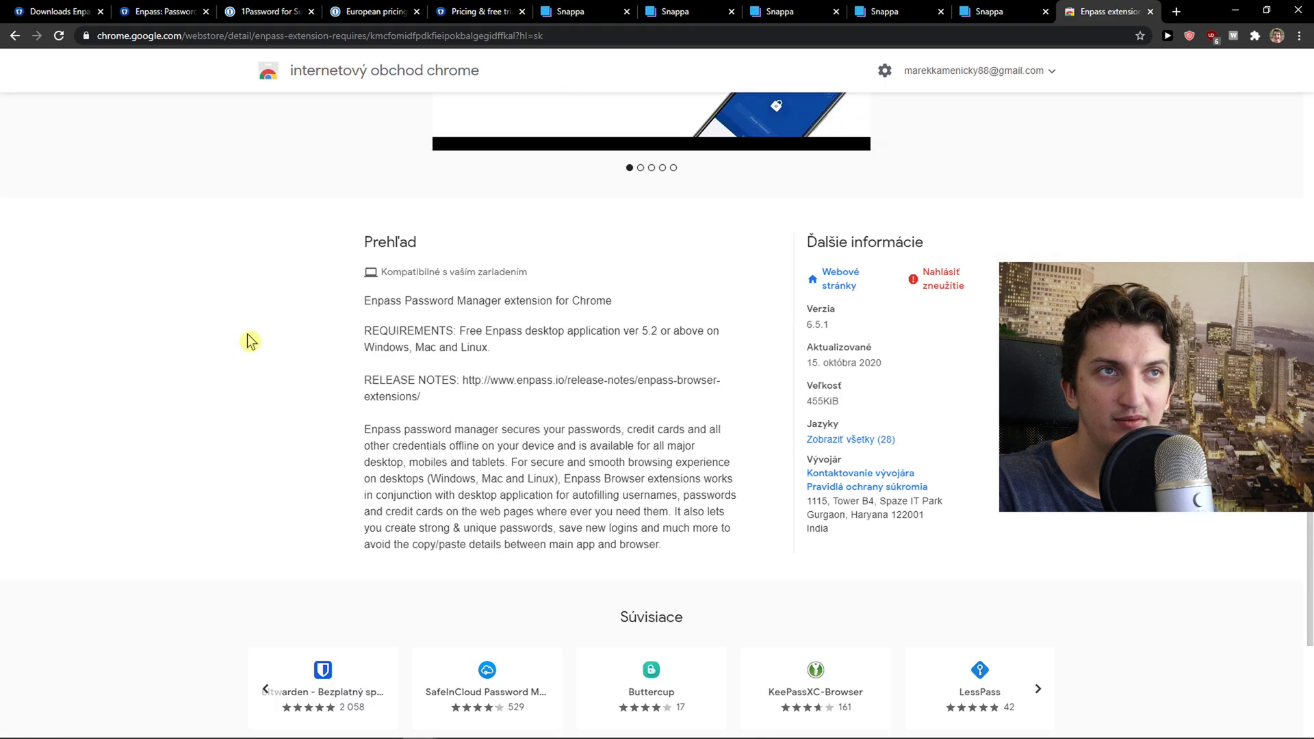
pyautogui.scroll(-3, 252, 339)
pyautogui.scroll(5, 252, 339)
pyautogui.scroll(5, 308, 205)
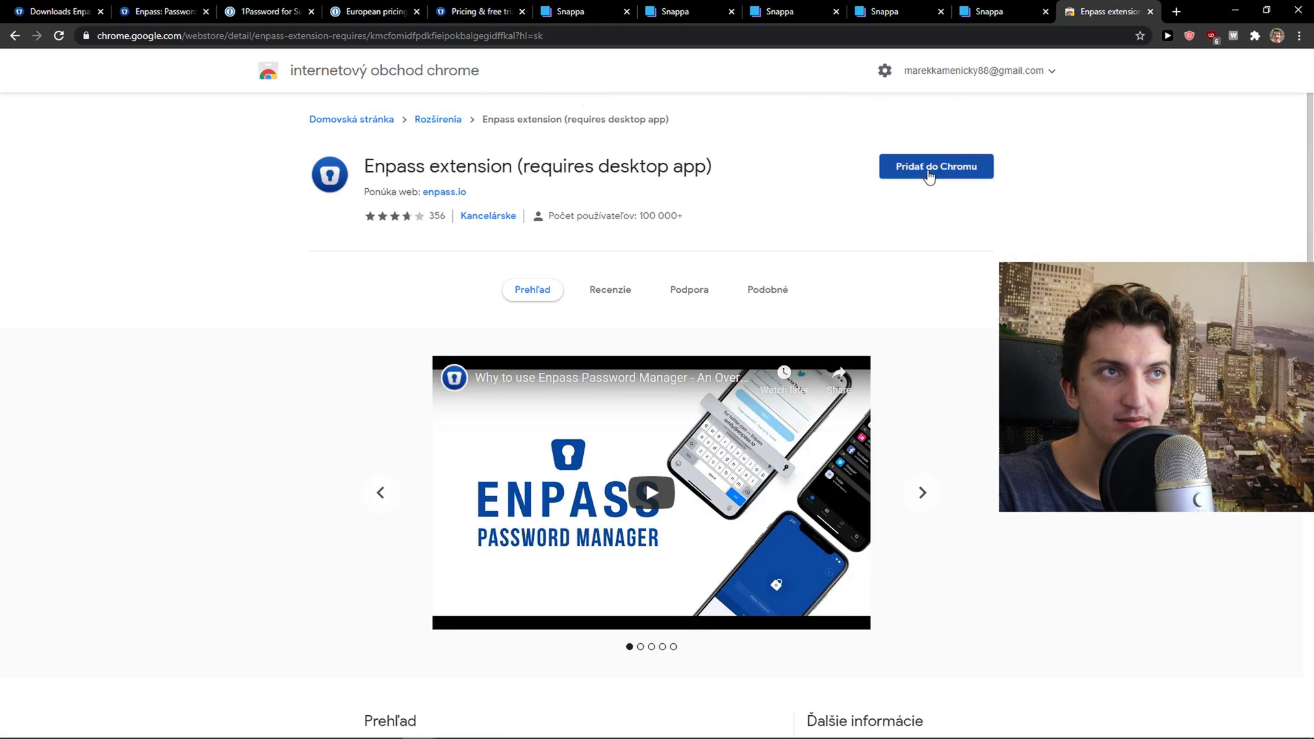
# - Add the Enpass extension to Chrome, confirm it, and dismiss the added notice
pyautogui.click(930, 176)
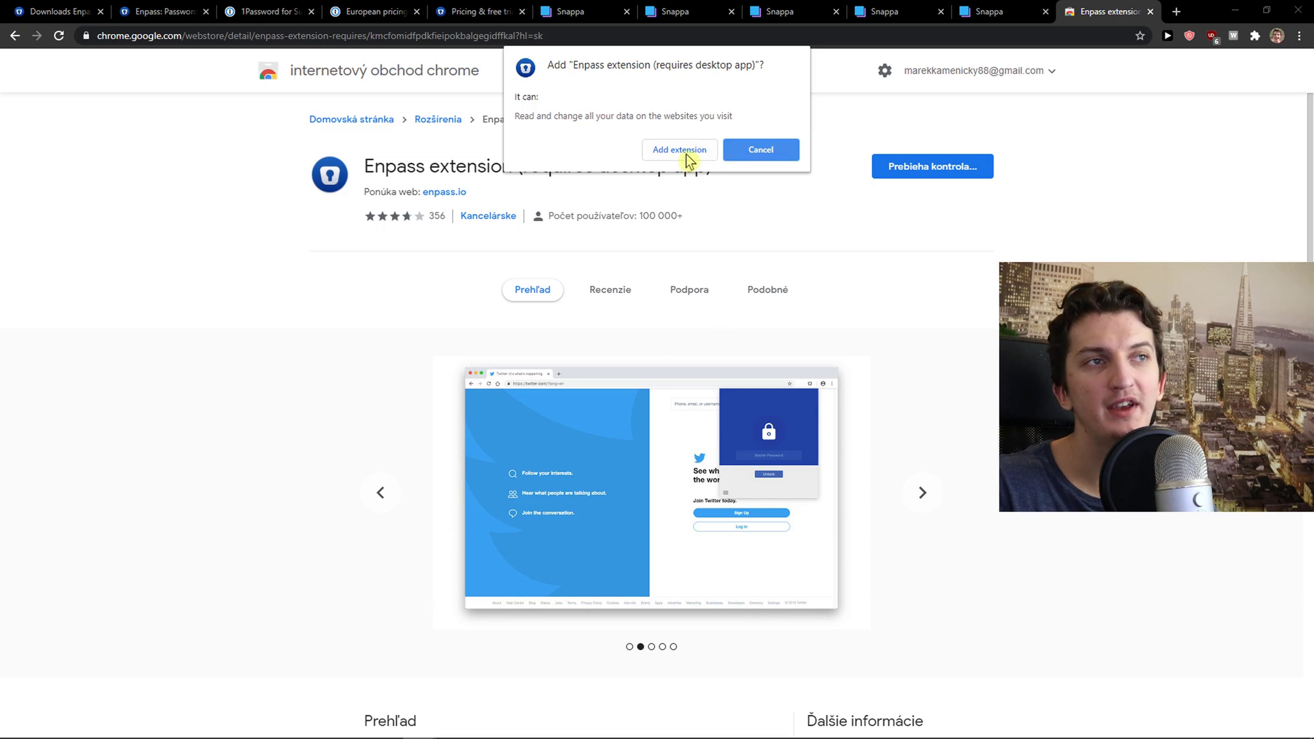
pyautogui.click(681, 151)
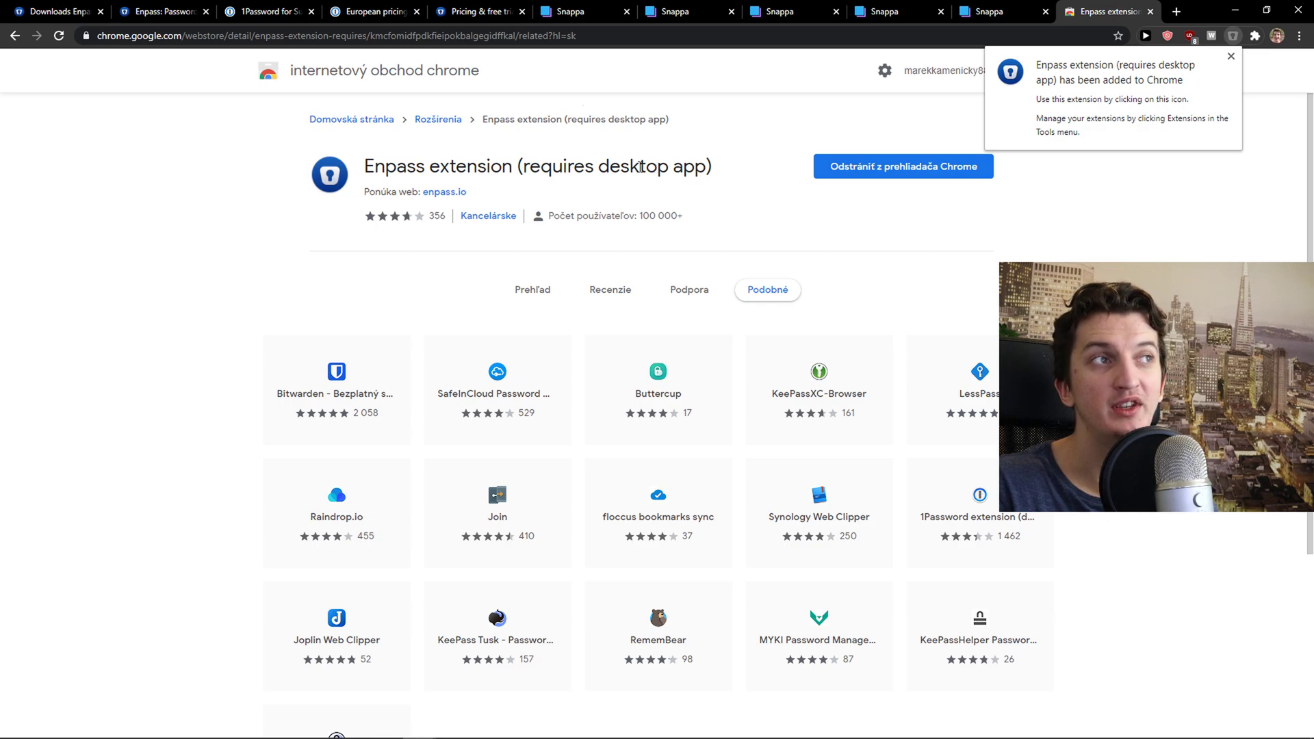
pyautogui.click(1235, 59)
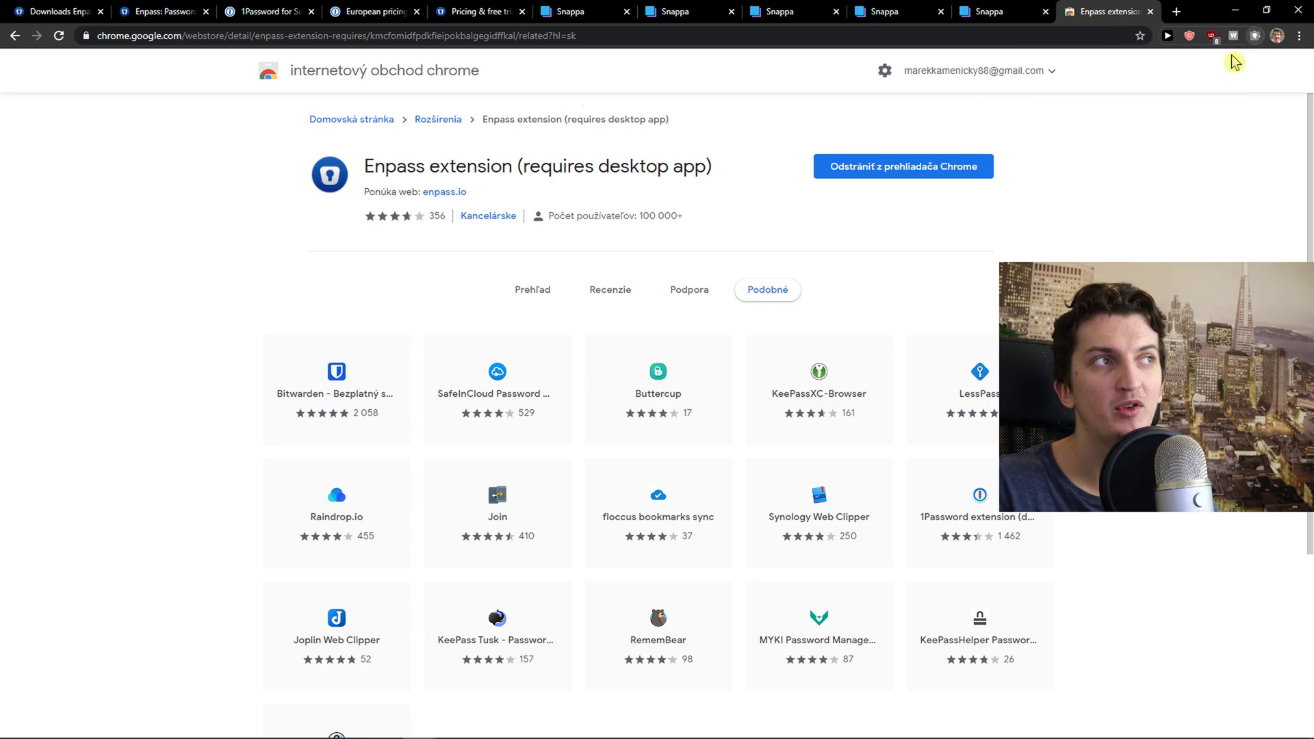
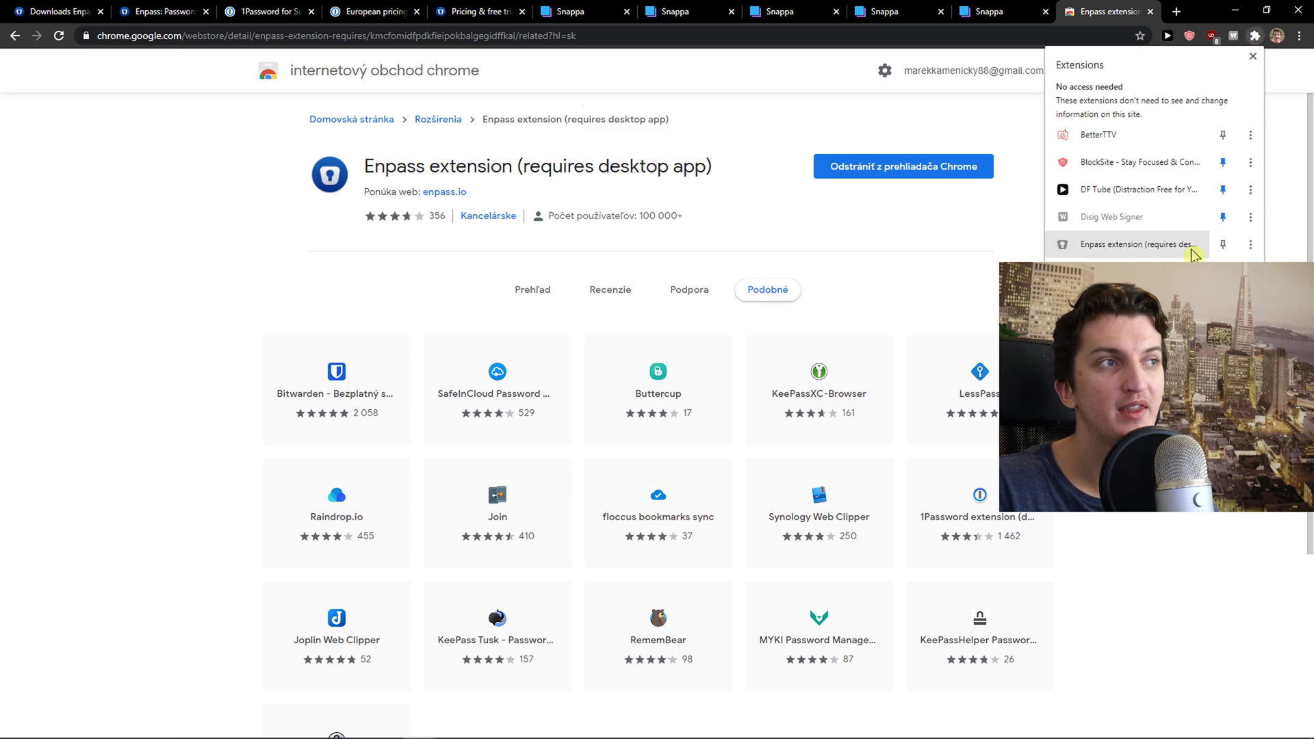
pyautogui.click(1222, 246)
pyautogui.click(1214, 41)
pyautogui.click(1233, 38)
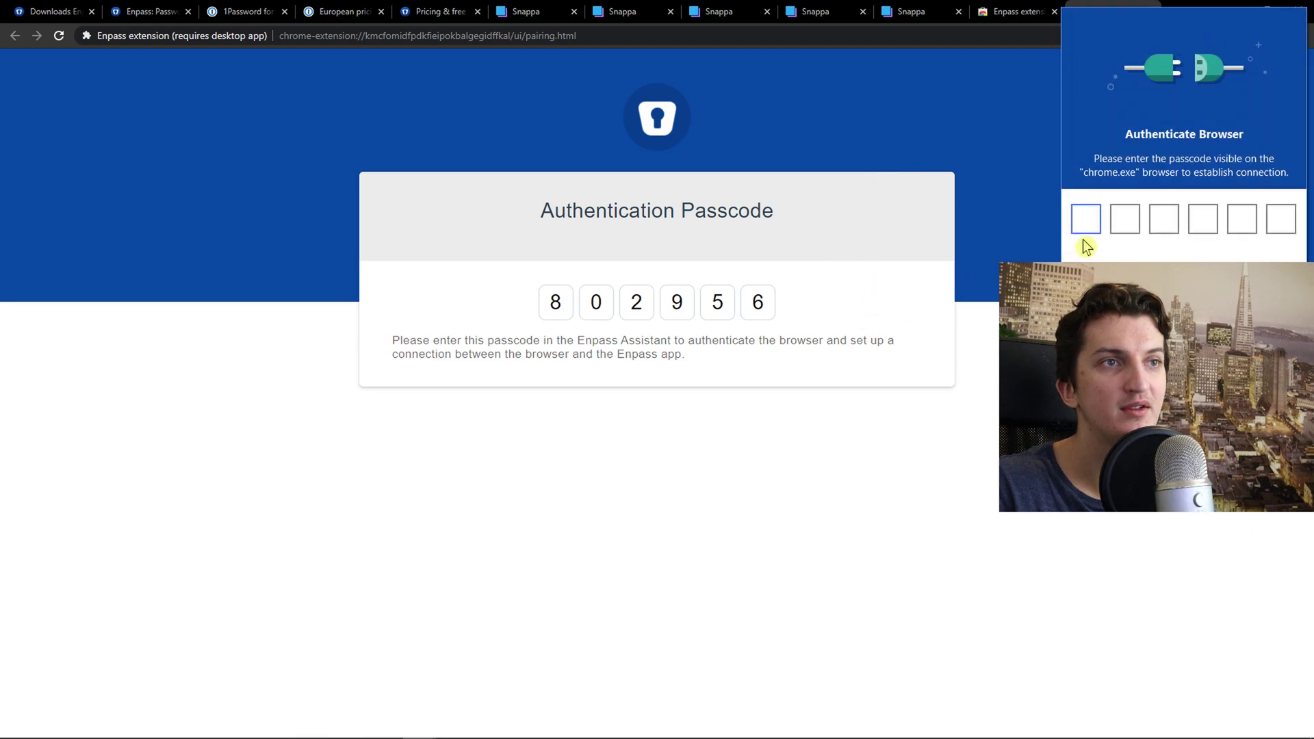
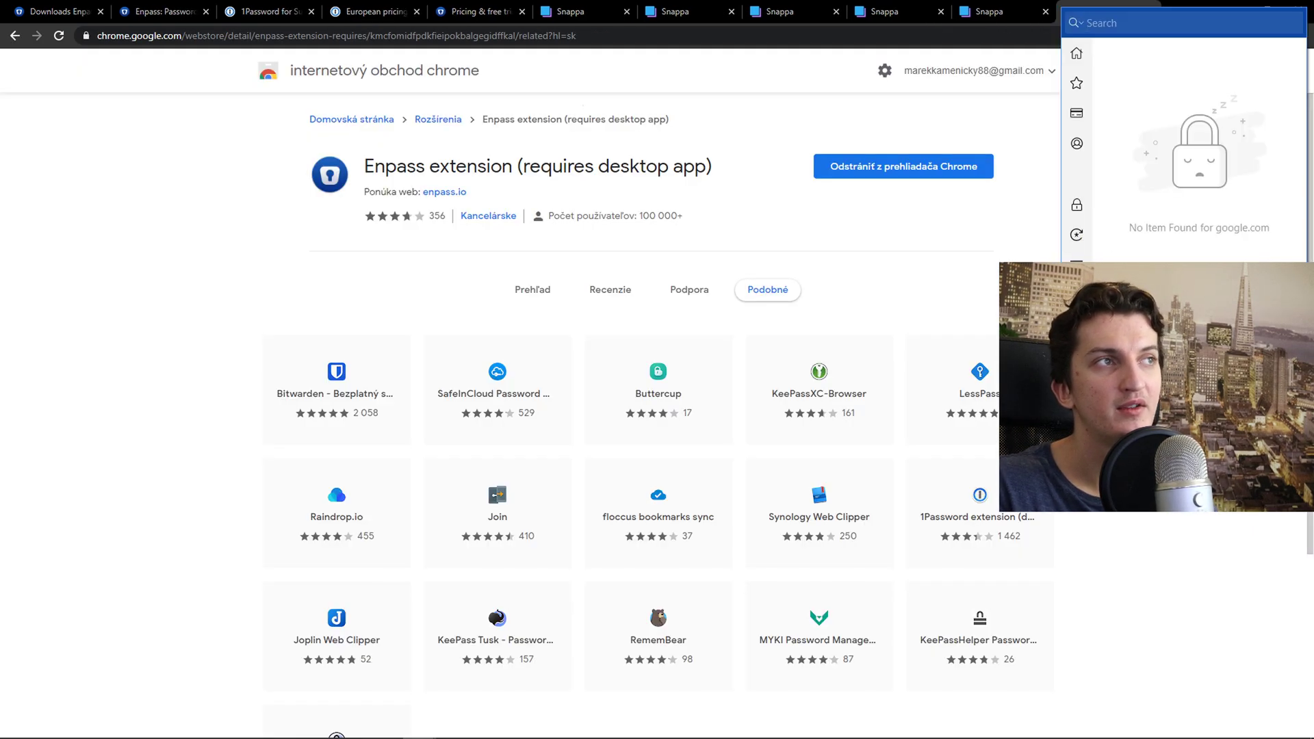
pyautogui.click(1222, 42)
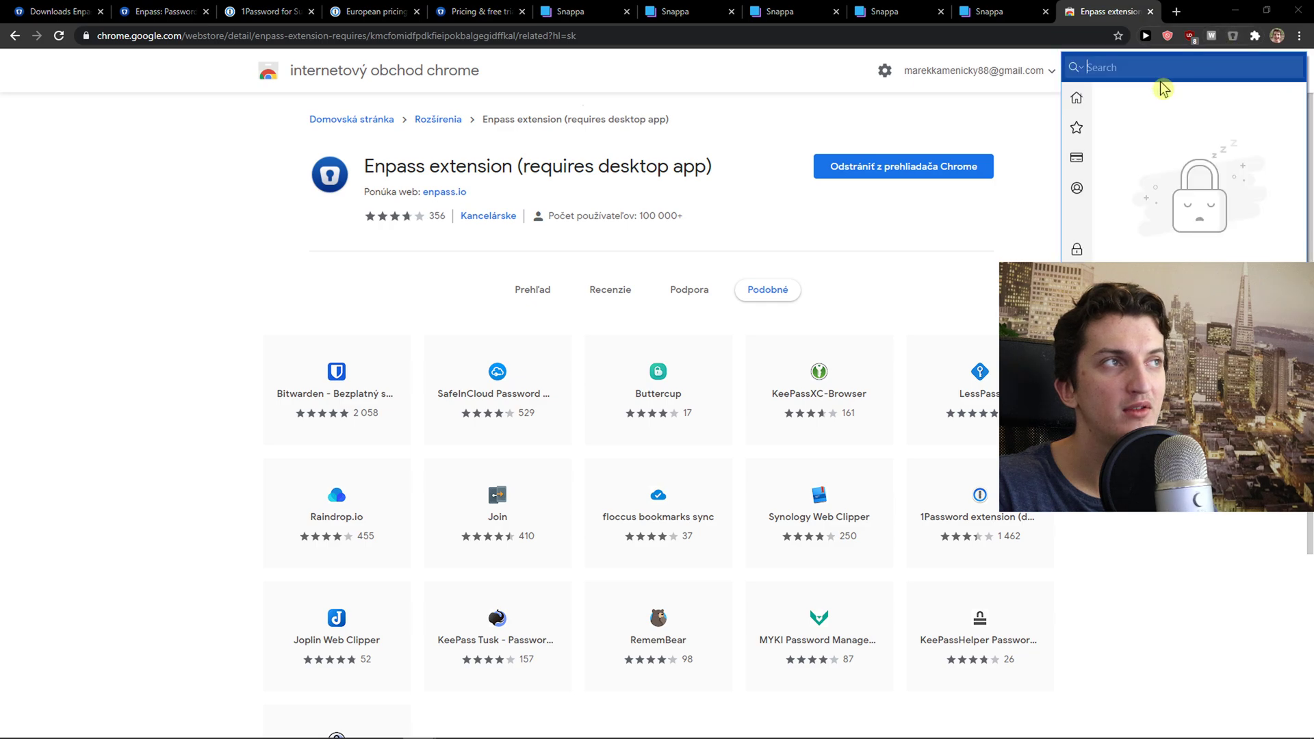
# - Load facebook.com in a new tab and remove the saved recent login tile
pyautogui.click(1177, 11)
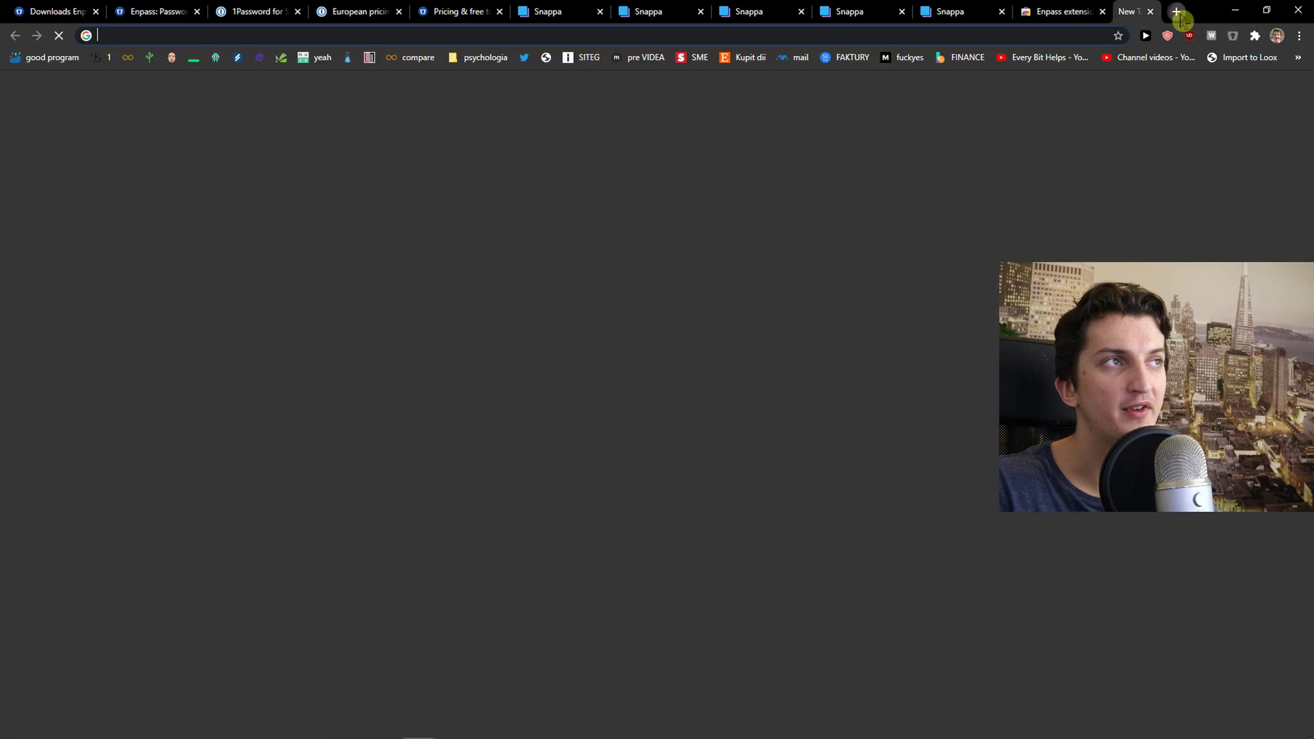
pyautogui.write('facebook.com')
pyautogui.press('Return')
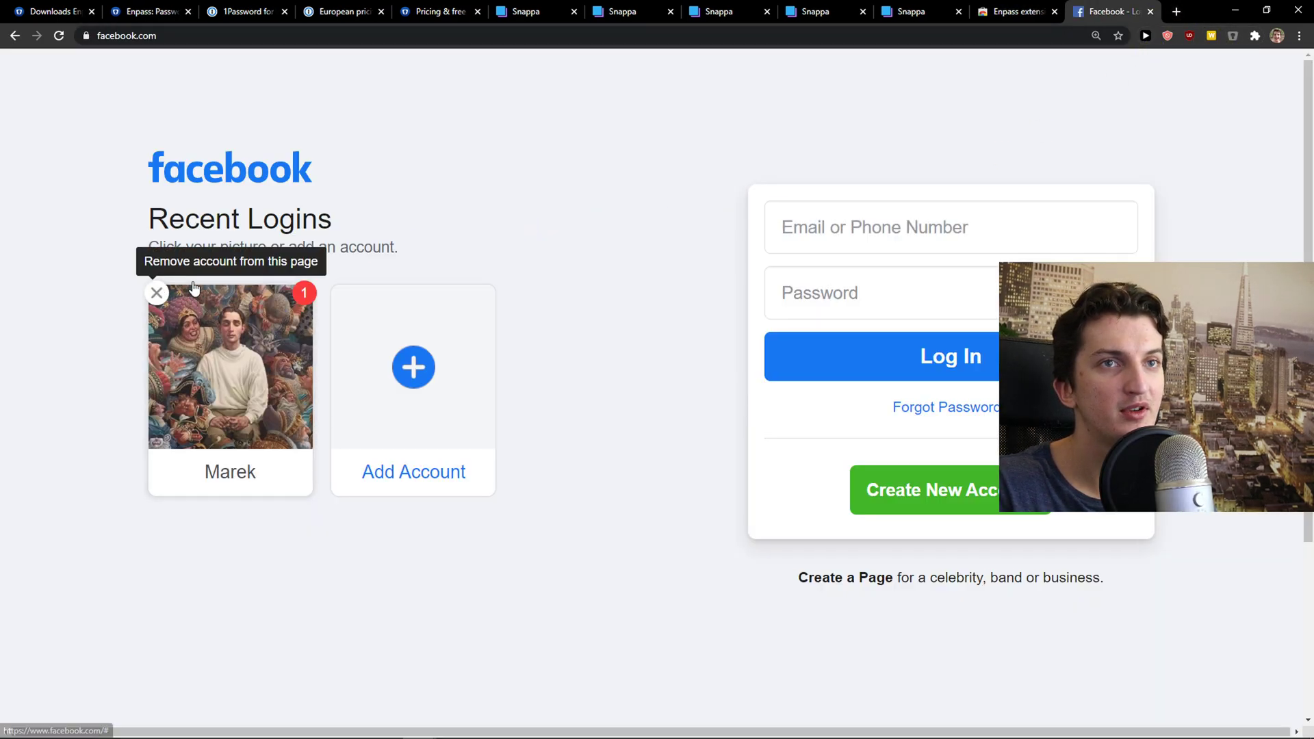
pyautogui.click(157, 294)
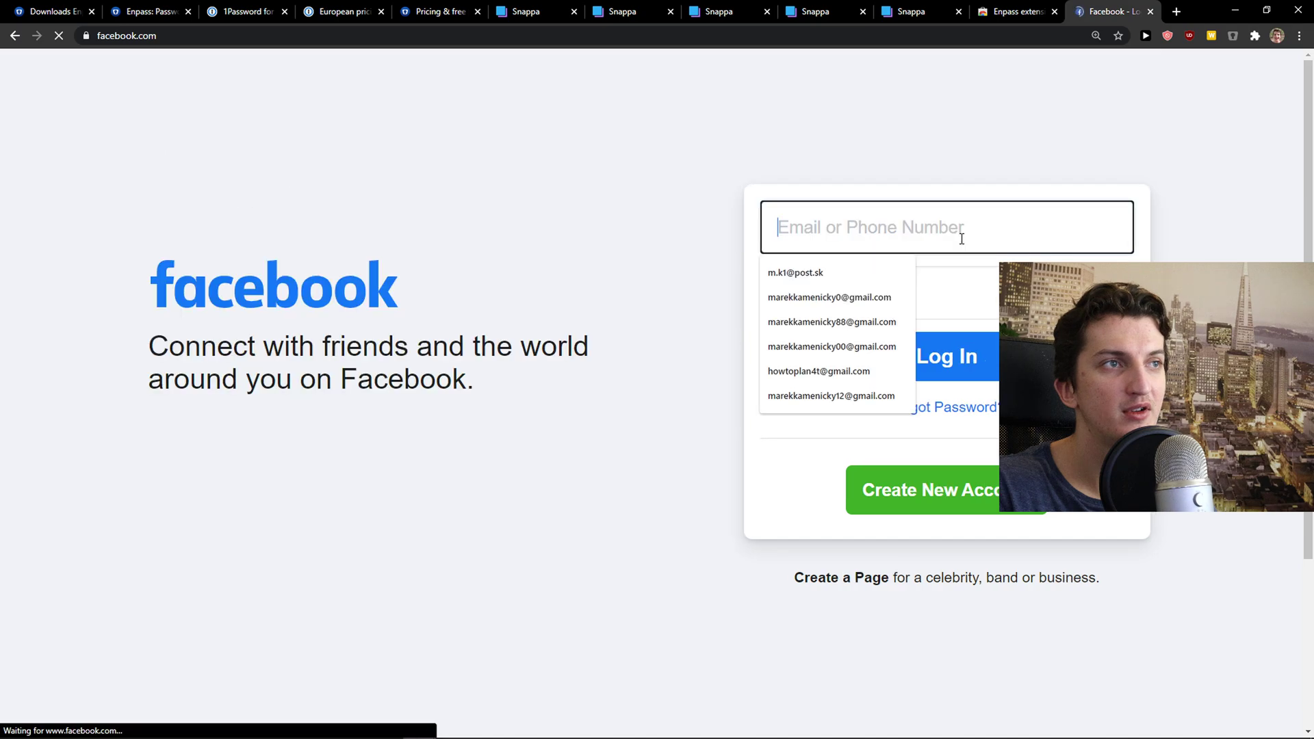
# - Autofill the Facebook email and password from Enpass, log in, then close the tab
pyautogui.click(1231, 37)
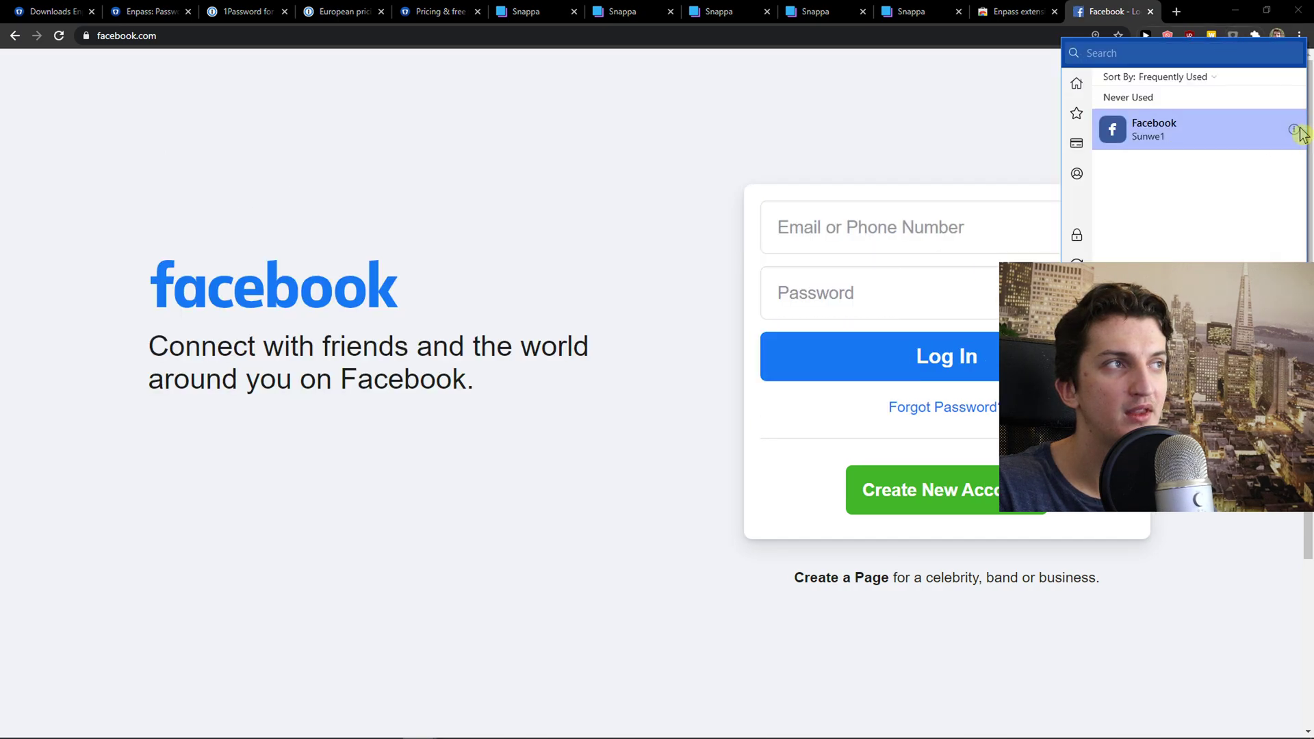
pyautogui.click(1296, 130)
pyautogui.click(1152, 234)
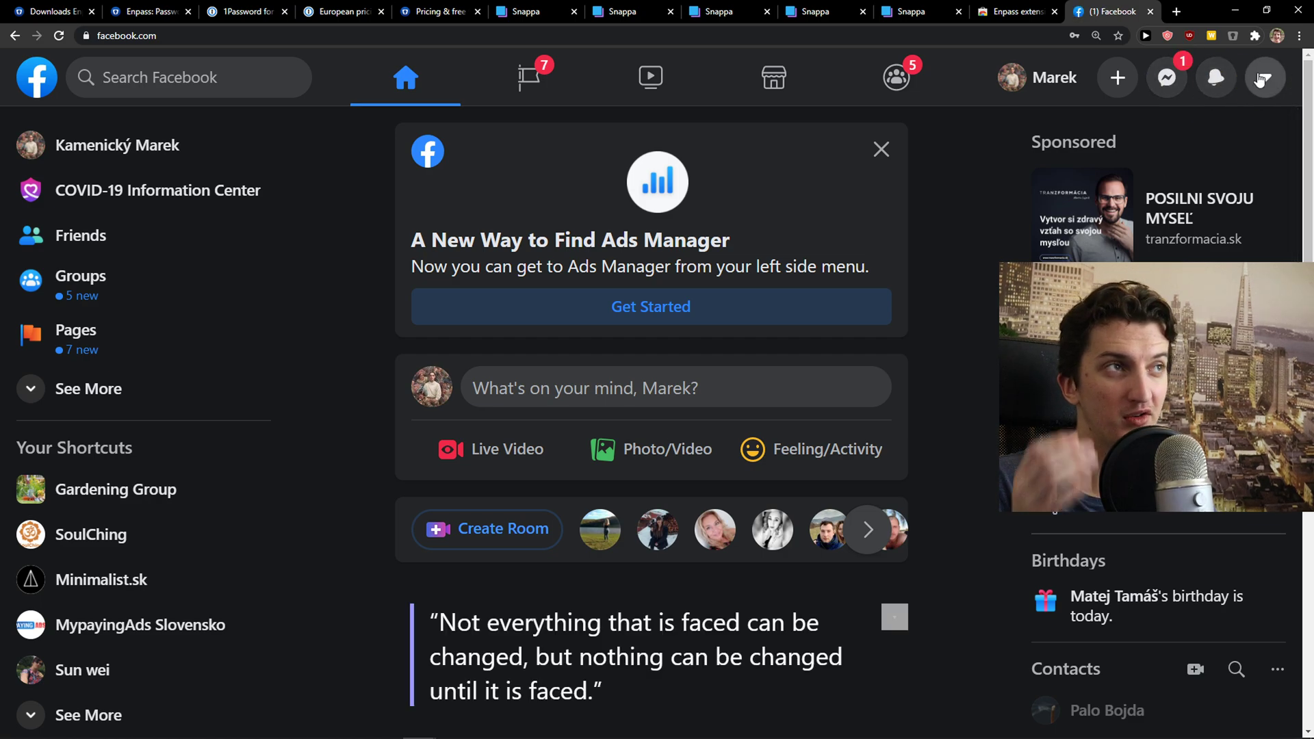
pyautogui.click(1256, 36)
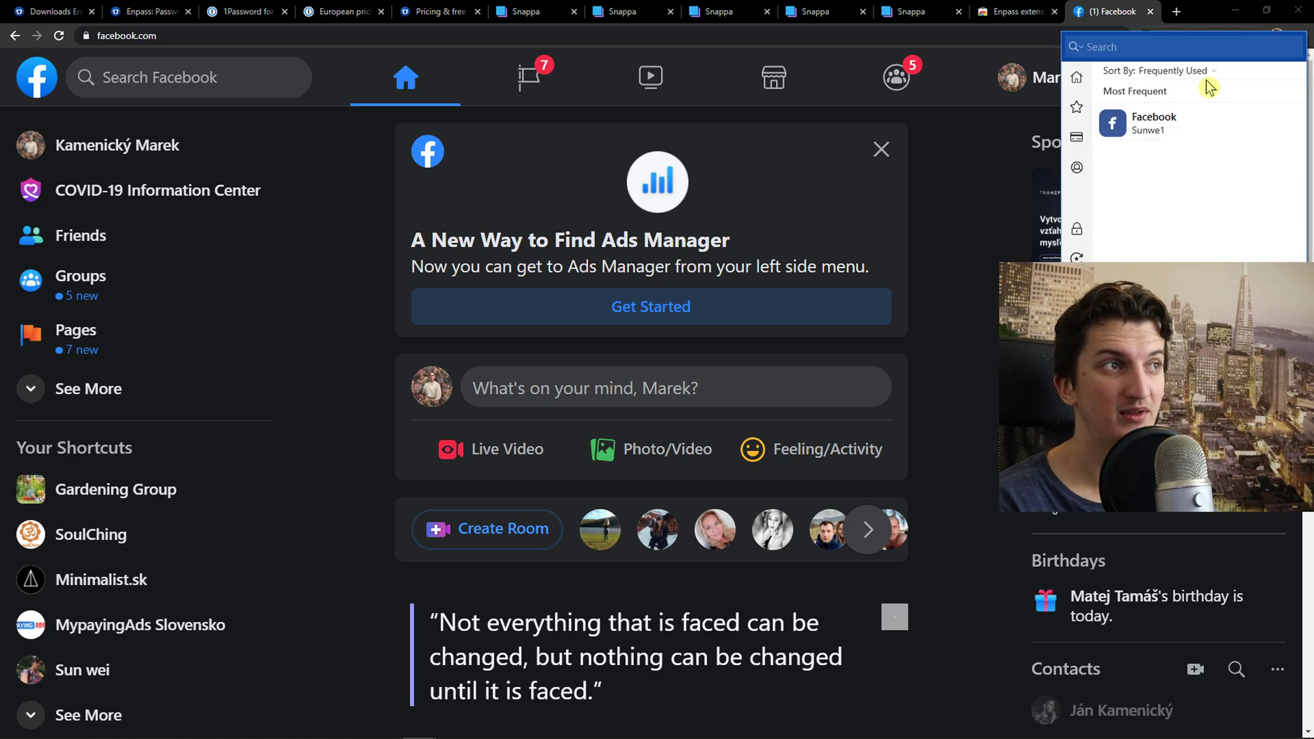
pyautogui.click(1151, 14)
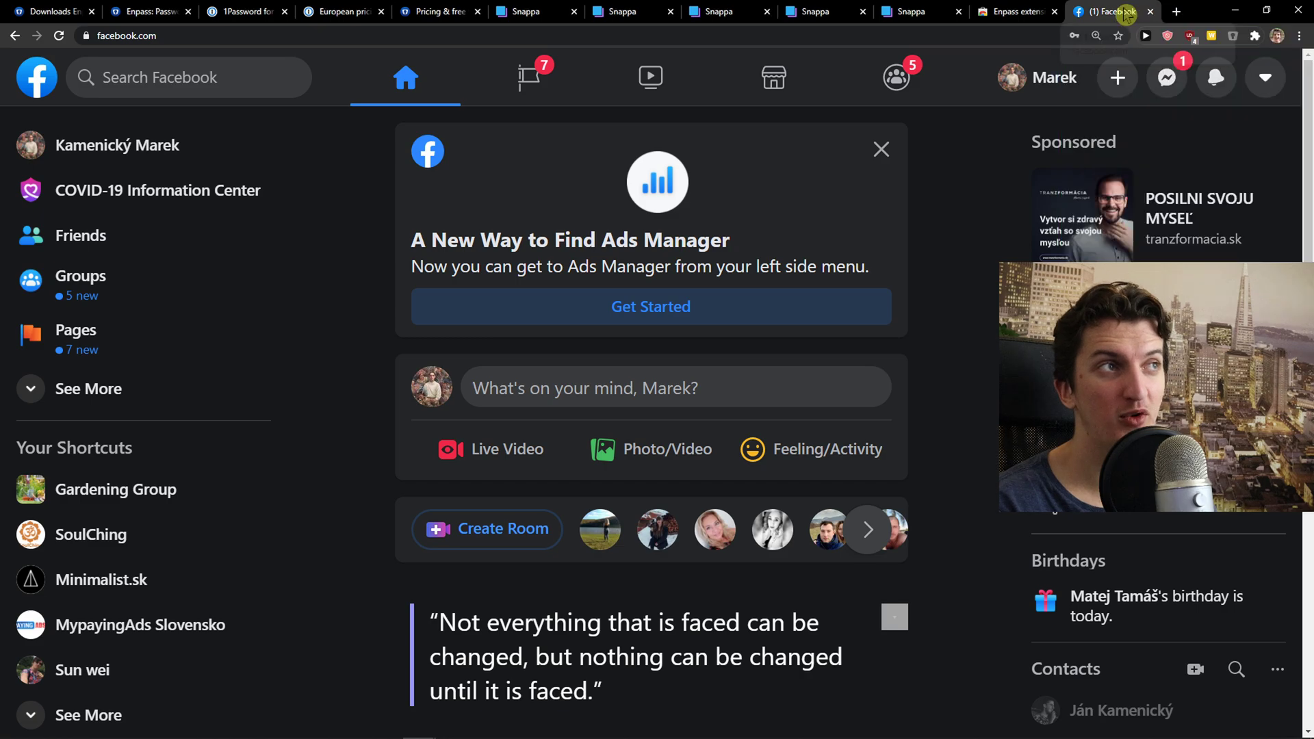
pyautogui.click(1150, 13)
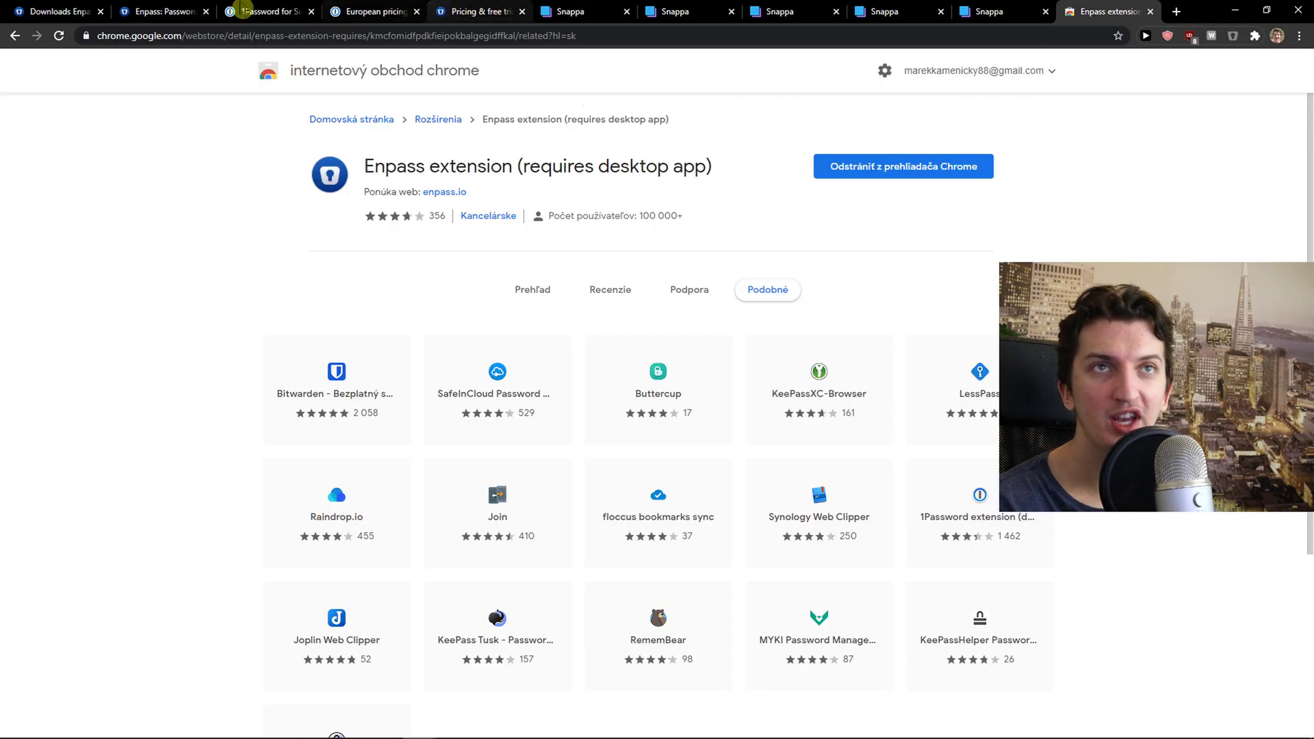
# - Compare the Enpass site with the 1Password tabs, then bring up the Enpass desktop app
pyautogui.click(164, 12)
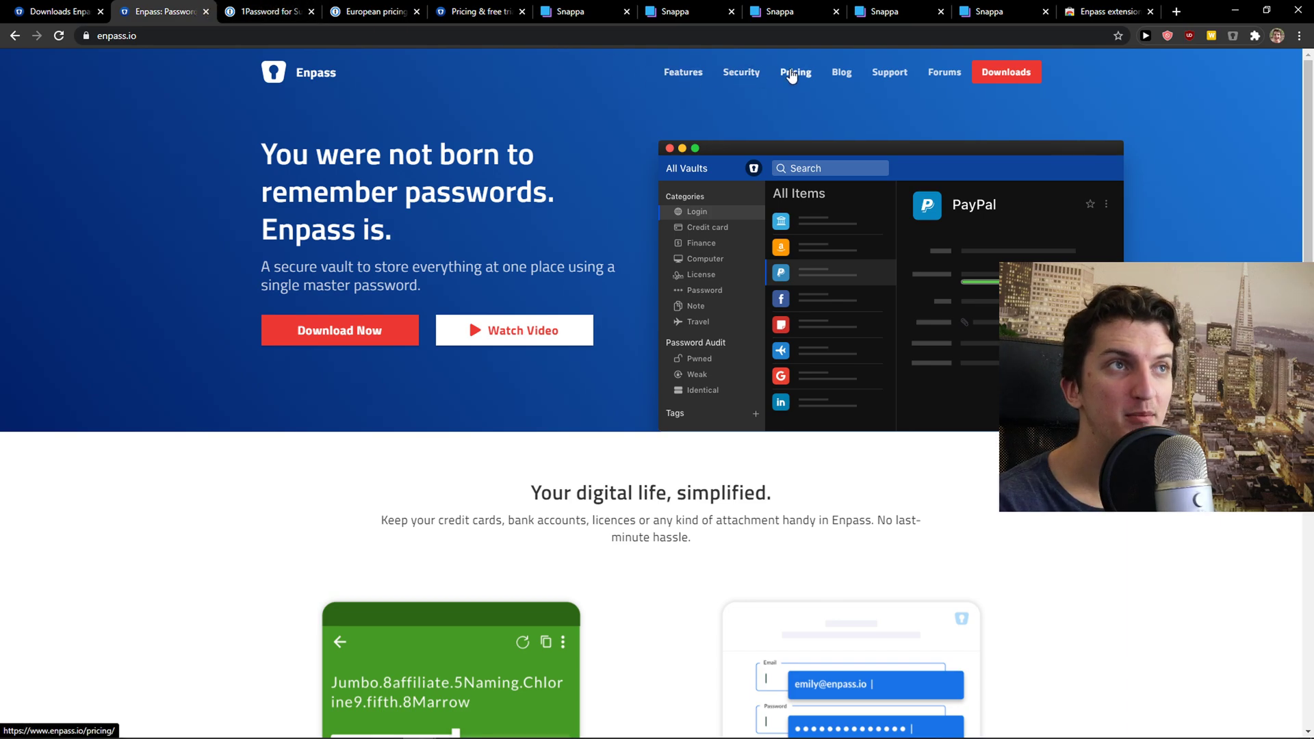
pyautogui.click(338, 11)
pyautogui.click(263, 11)
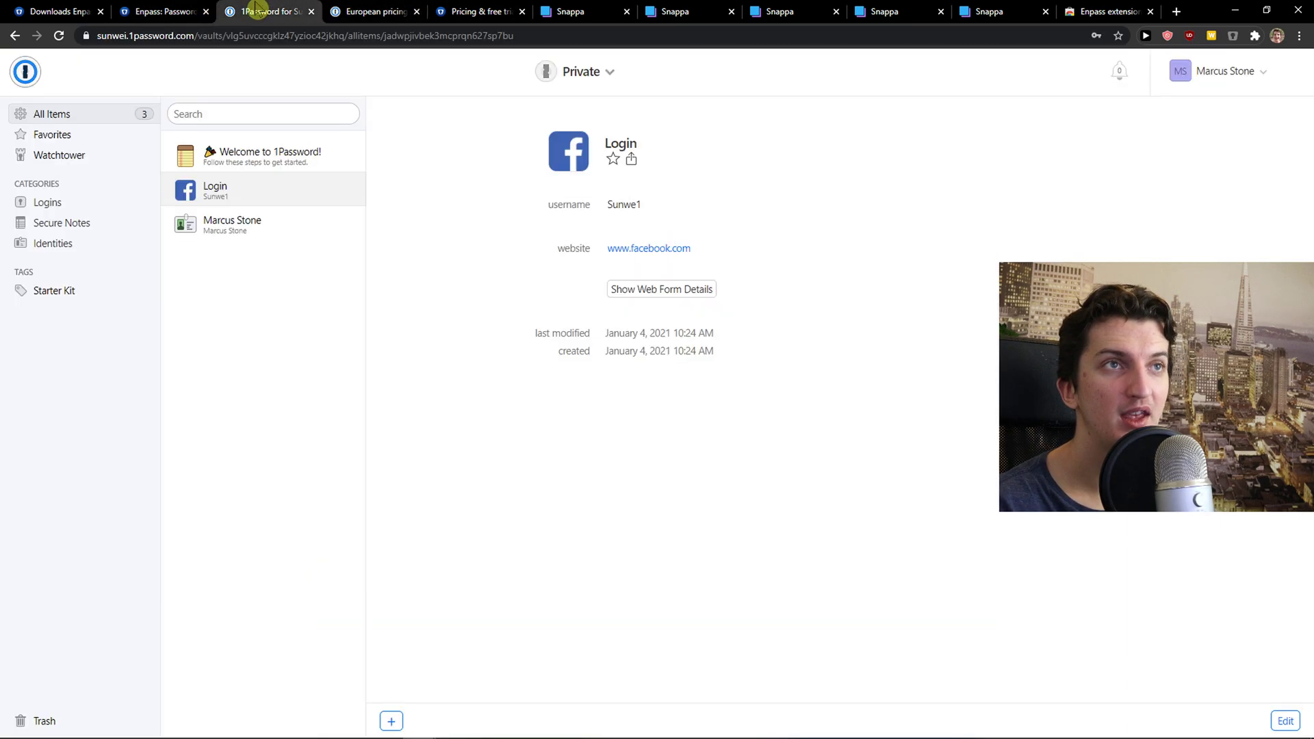
pyautogui.click(154, 12)
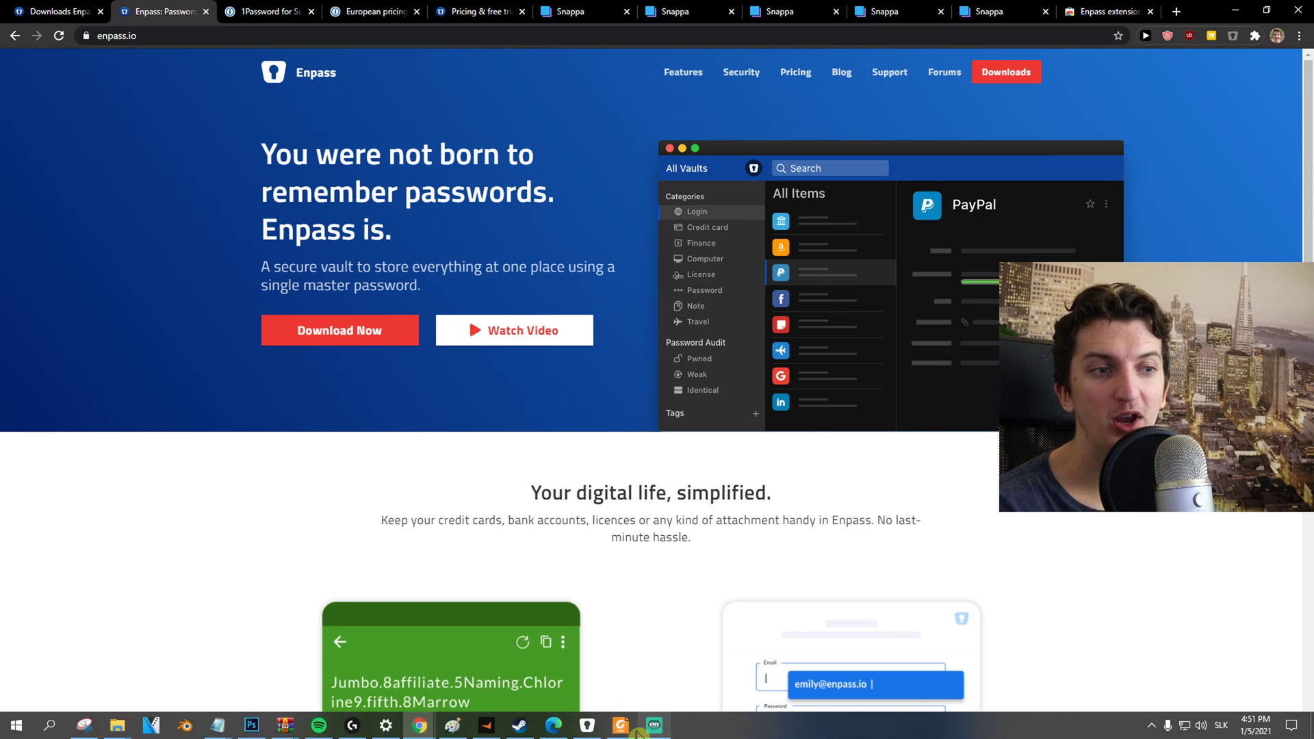
pyautogui.click(654, 727)
# - Browse the Note, Identity, Password and License categories in the Enpass vault
pyautogui.click(205, 367)
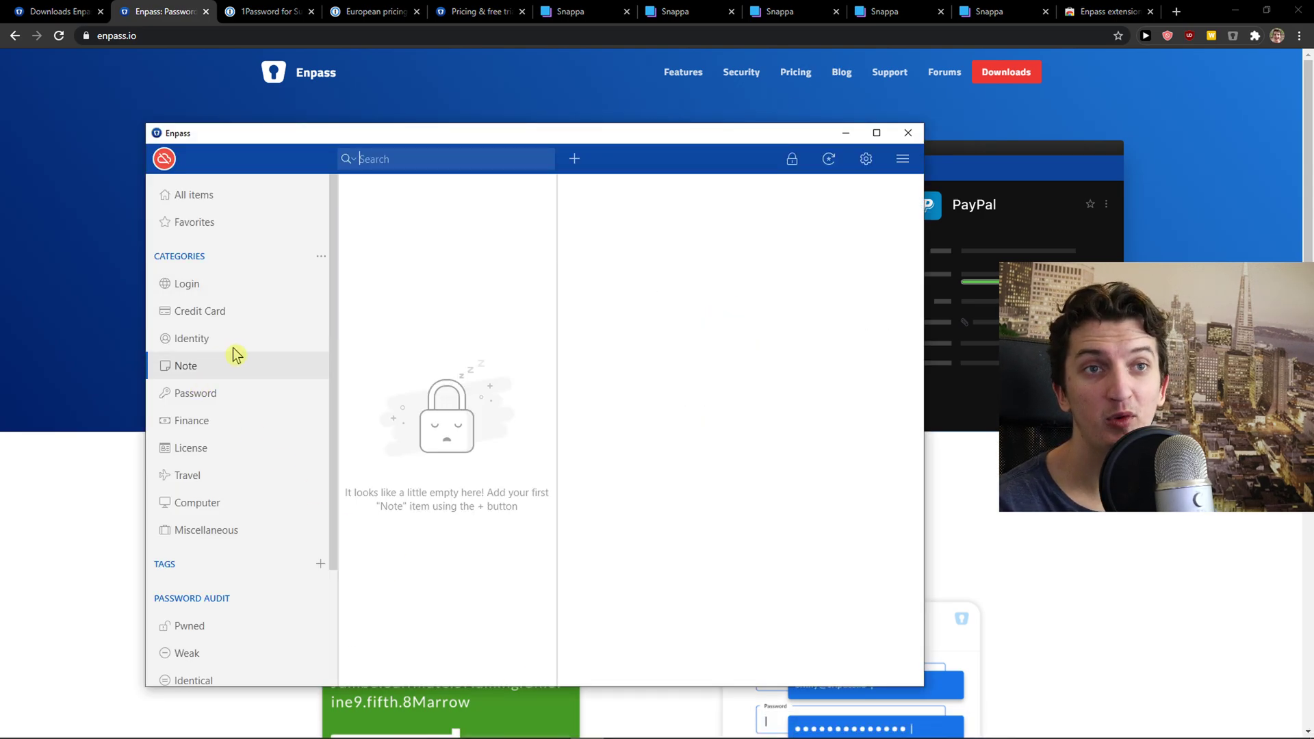
pyautogui.click(247, 339)
pyautogui.click(255, 395)
pyautogui.click(242, 449)
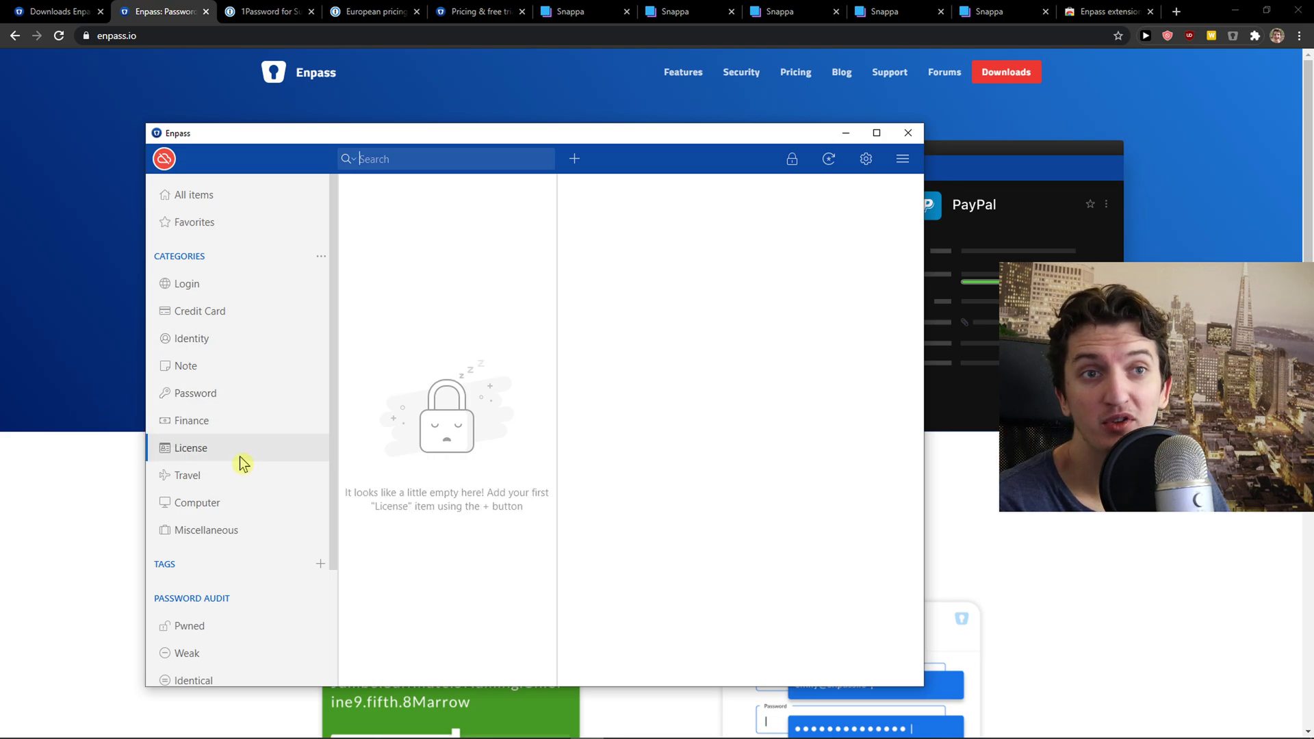
pyautogui.scroll(-3, 243, 463)
# - Check the Identical, Pwned and Weak password audits, ending on One-time Passwords
pyautogui.click(248, 532)
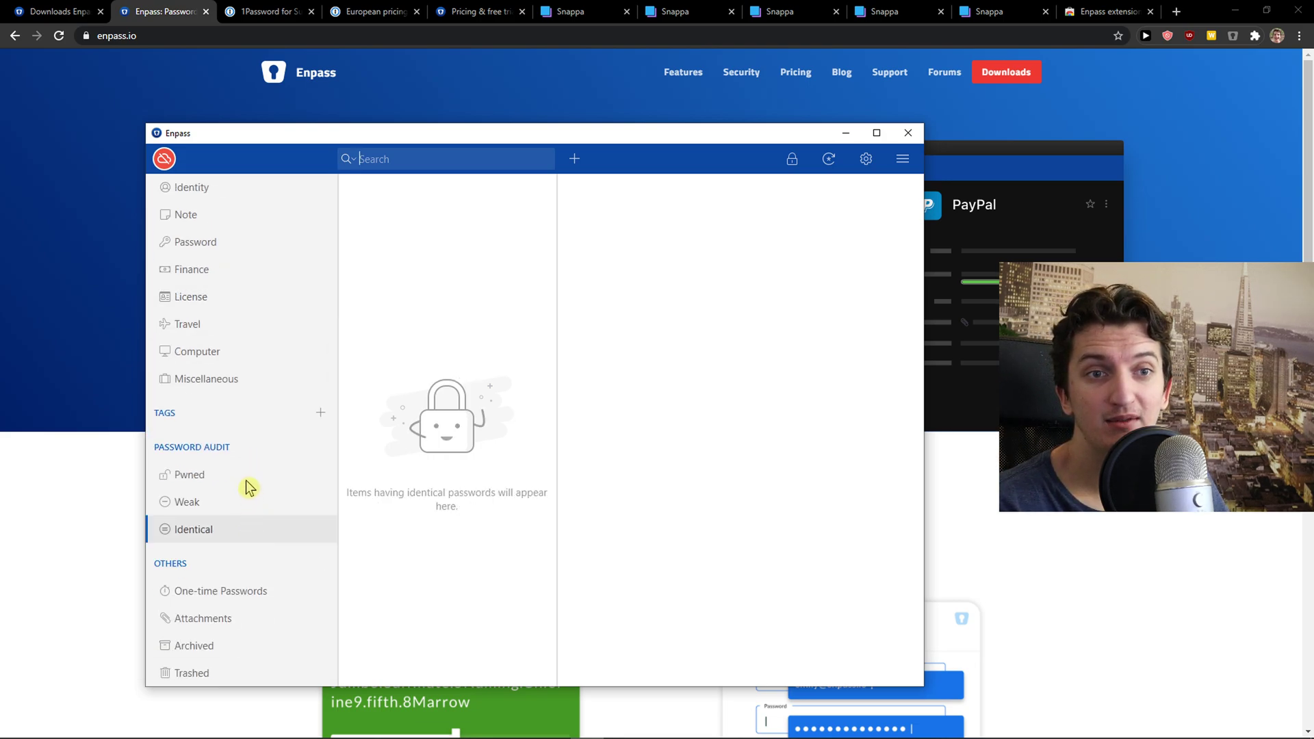
pyautogui.click(247, 478)
pyautogui.click(239, 504)
pyautogui.click(230, 528)
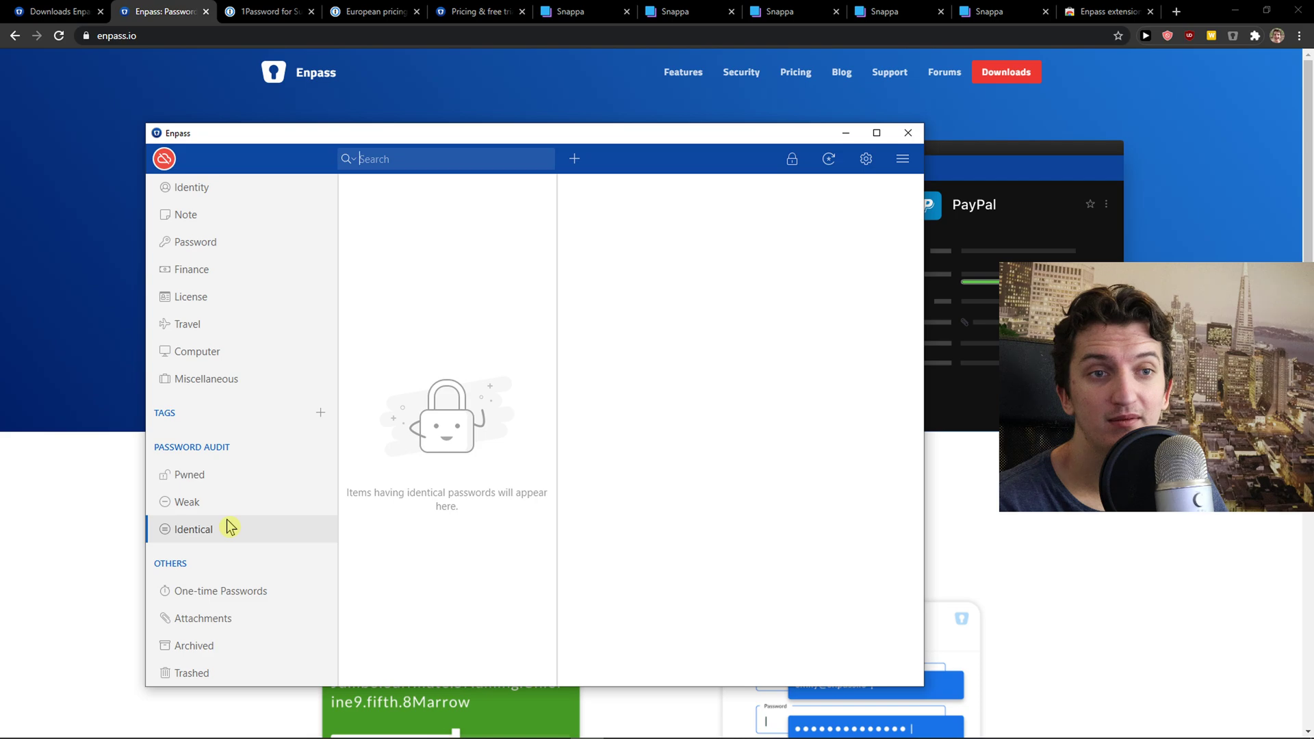
pyautogui.click(232, 594)
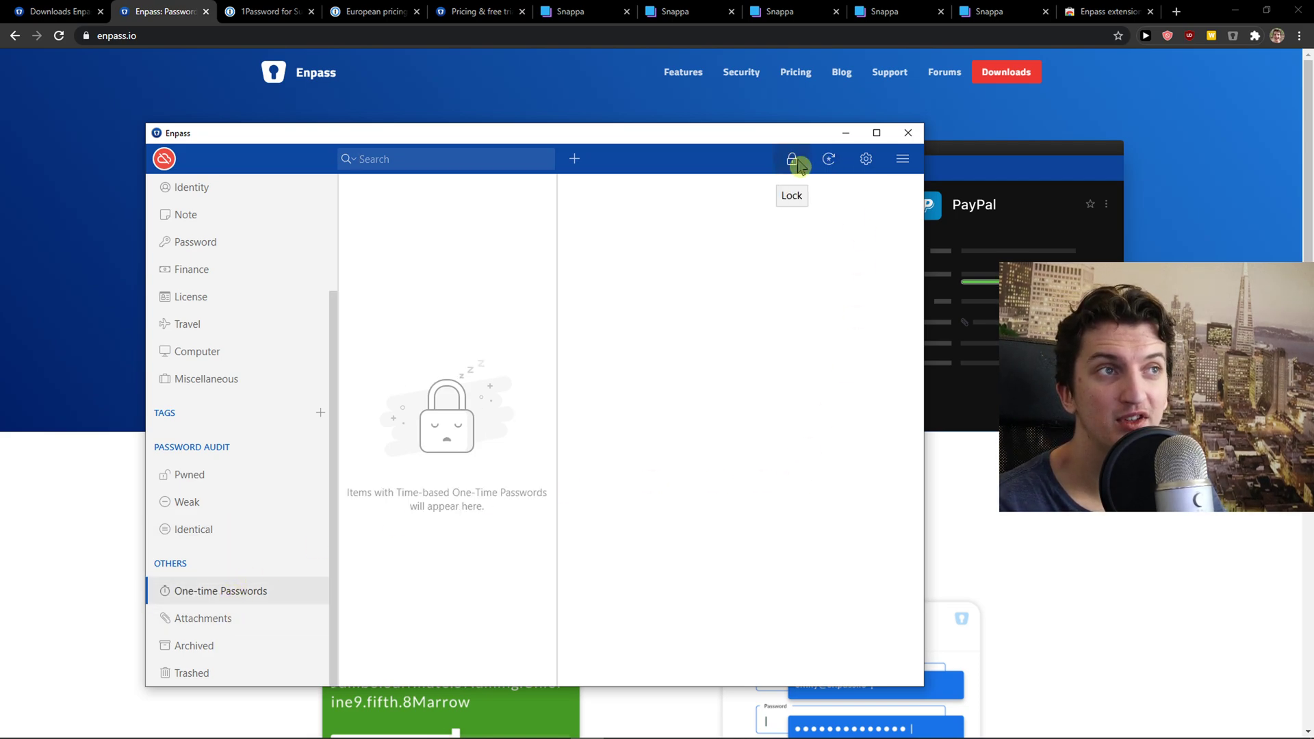
# - Maximize the Emergency Kit PDF to read its Secret Key section, then return to Chrome
pyautogui.click(621, 726)
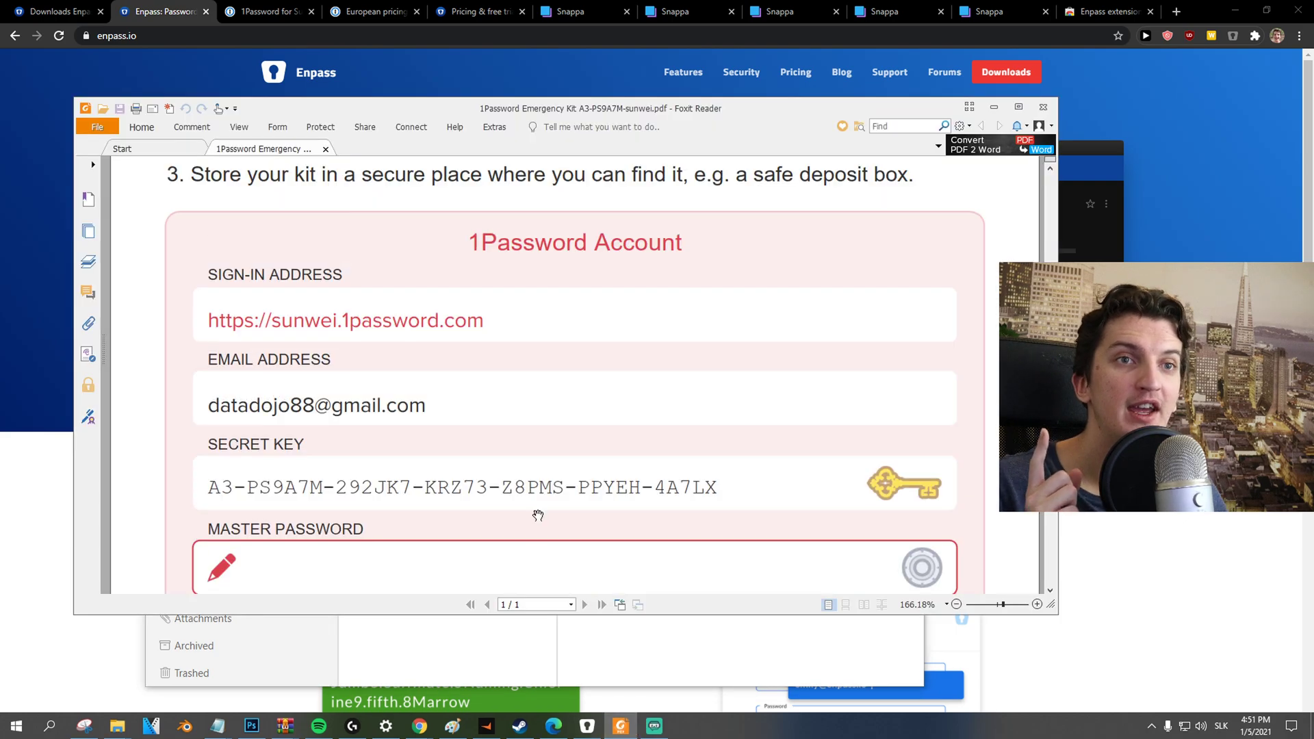
pyautogui.scroll(4, 537, 514)
pyautogui.scroll(3, 551, 496)
pyautogui.scroll(-4, 570, 497)
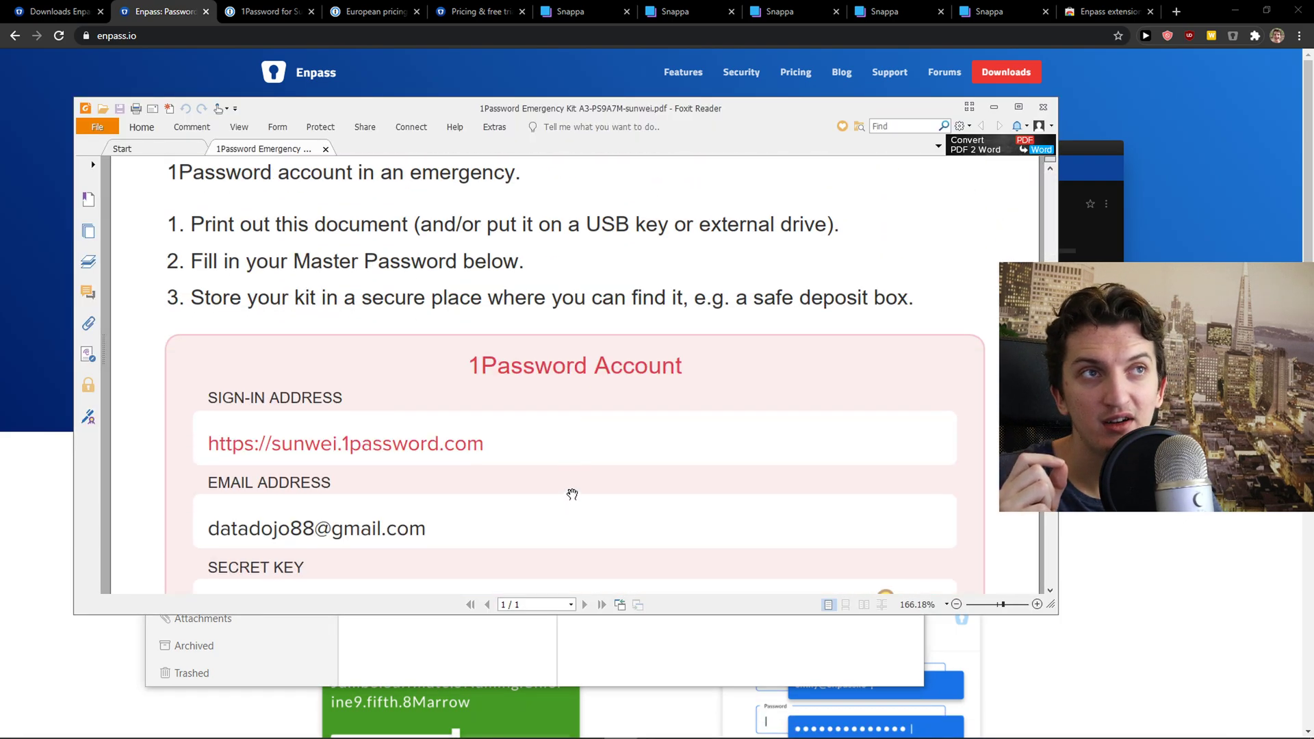
pyautogui.scroll(-3, 571, 498)
pyautogui.scroll(2, 572, 494)
pyautogui.scroll(3, 571, 494)
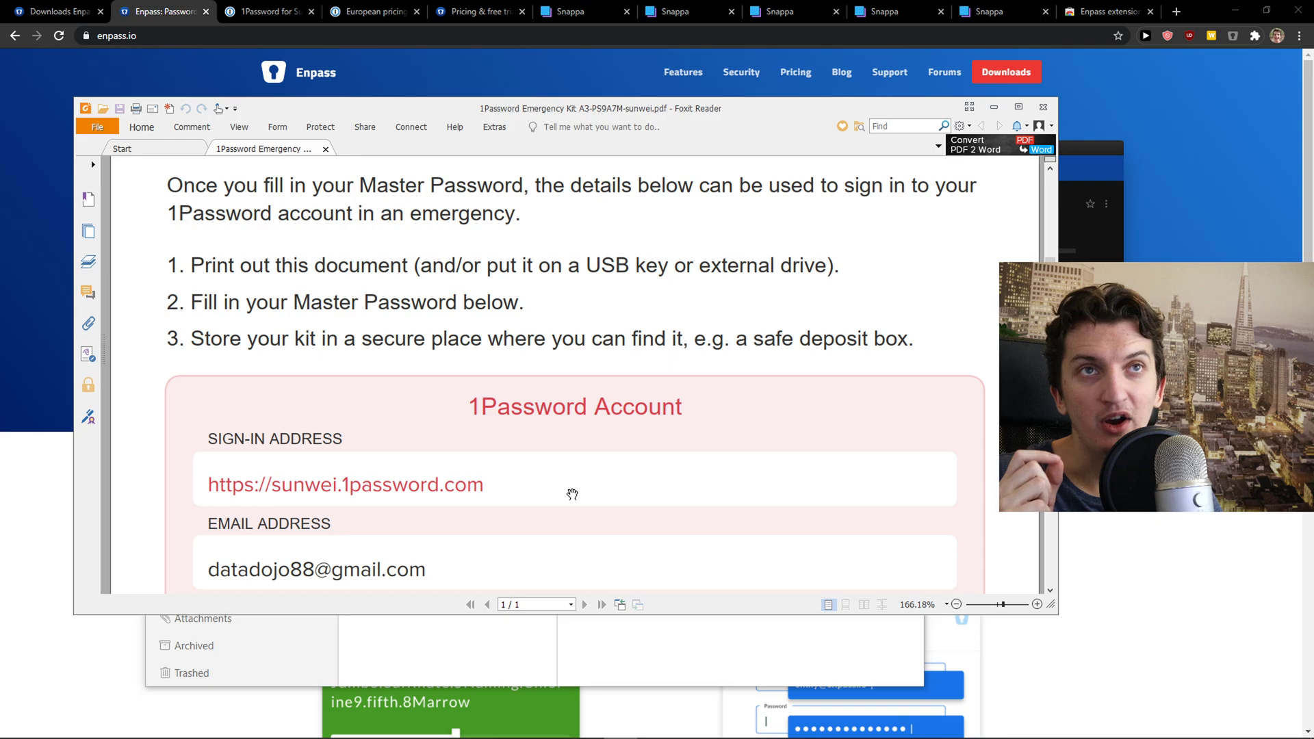
pyautogui.scroll(1, 572, 494)
pyautogui.scroll(-4, 572, 495)
pyautogui.scroll(-4, 394, 433)
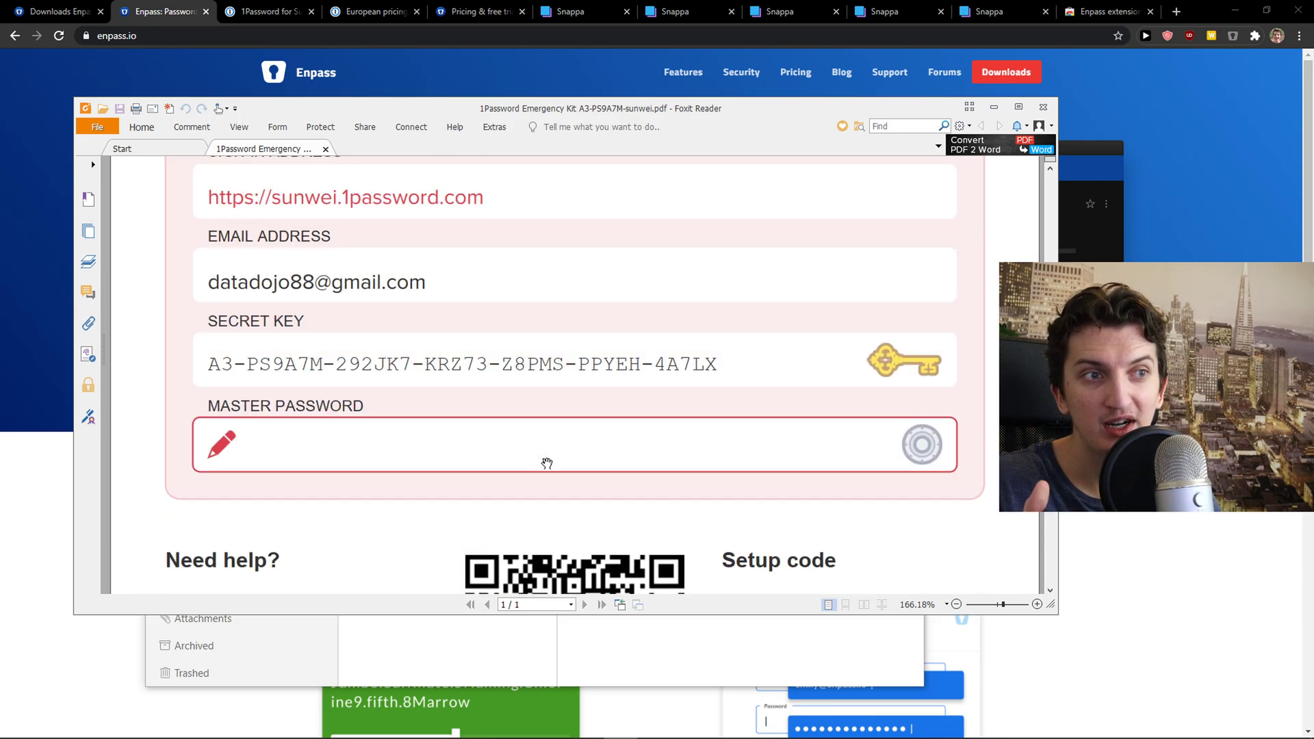
pyautogui.scroll(1, 546, 459)
pyautogui.scroll(3, 539, 467)
pyautogui.scroll(-4, 536, 471)
pyautogui.scroll(4, 534, 473)
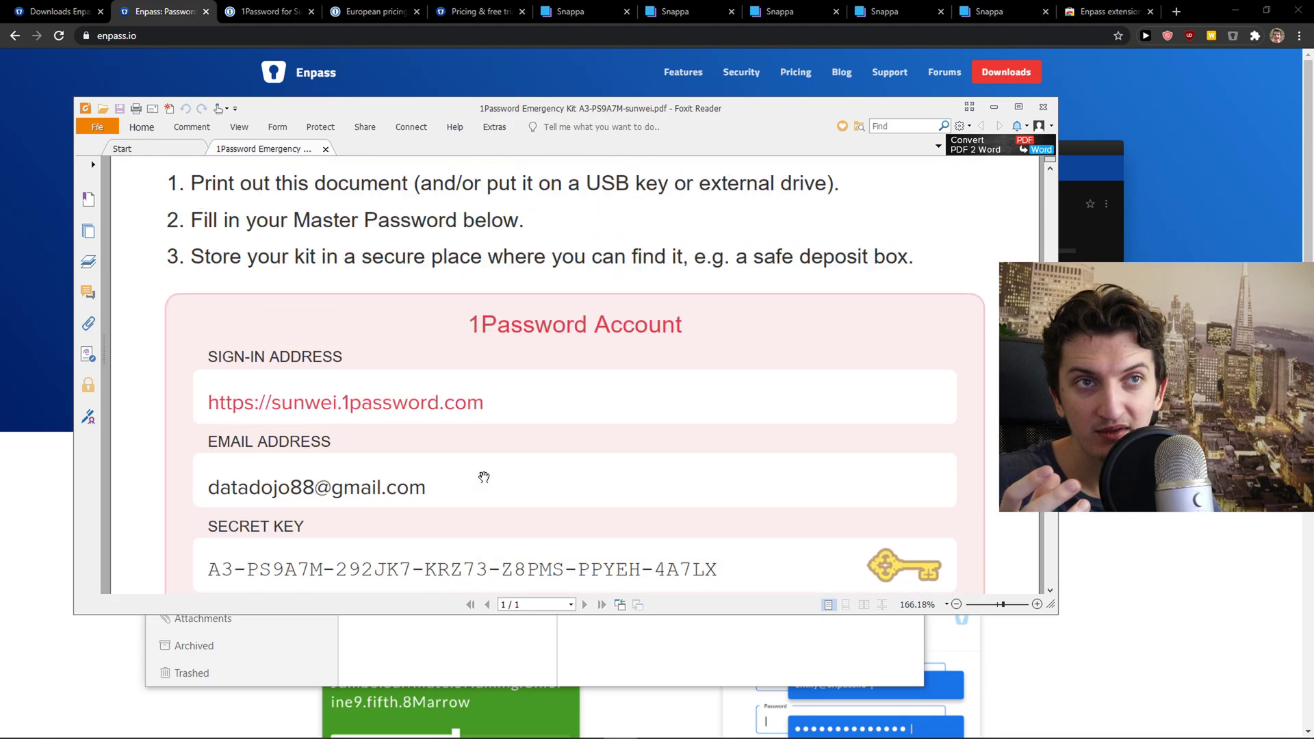
pyautogui.scroll(-4, 484, 478)
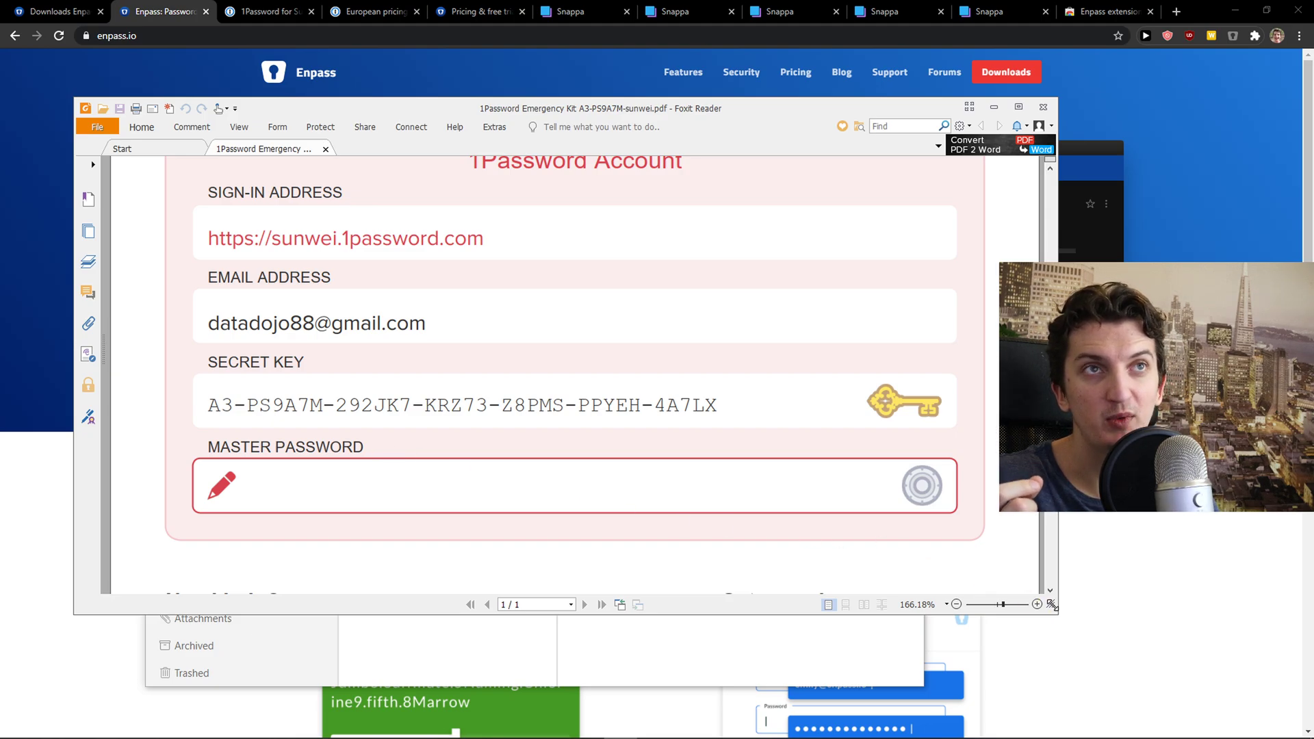
pyautogui.press('super+Up')
pyautogui.scroll(5, 770, 514)
pyautogui.scroll(4, 771, 514)
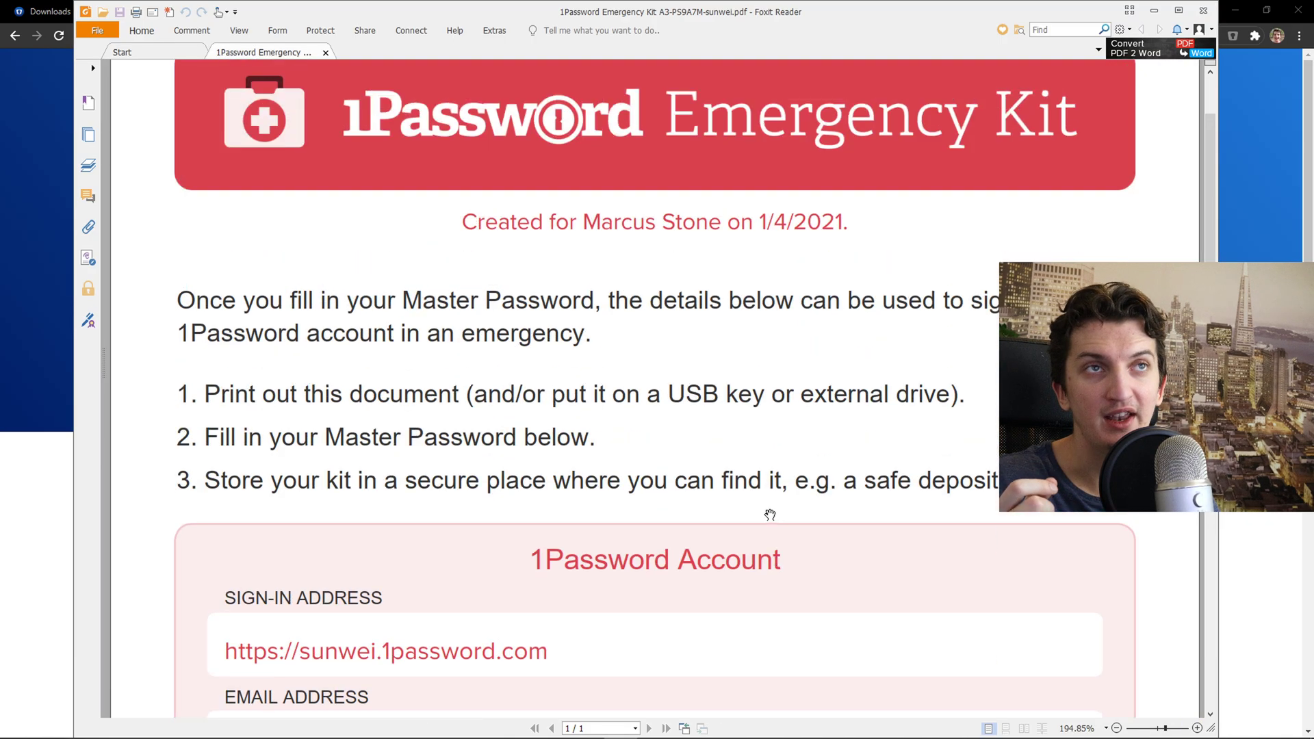
pyautogui.click(50, 329)
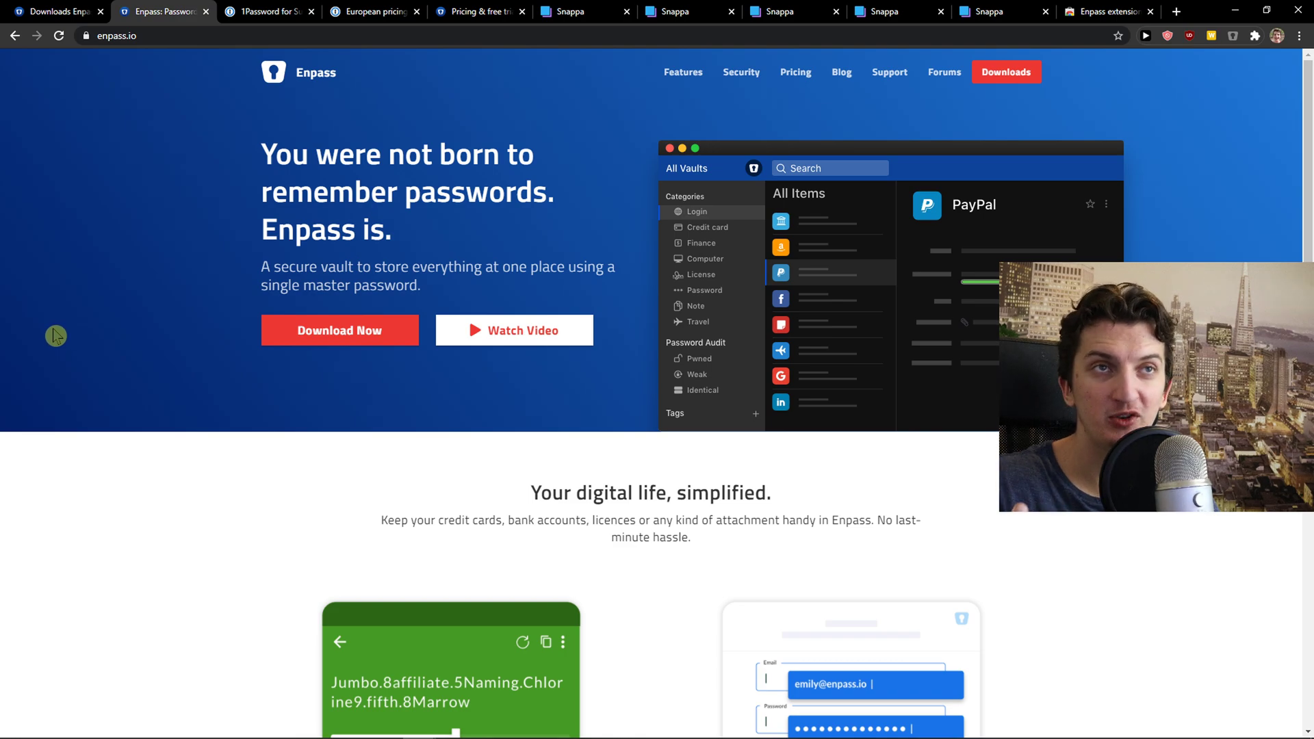